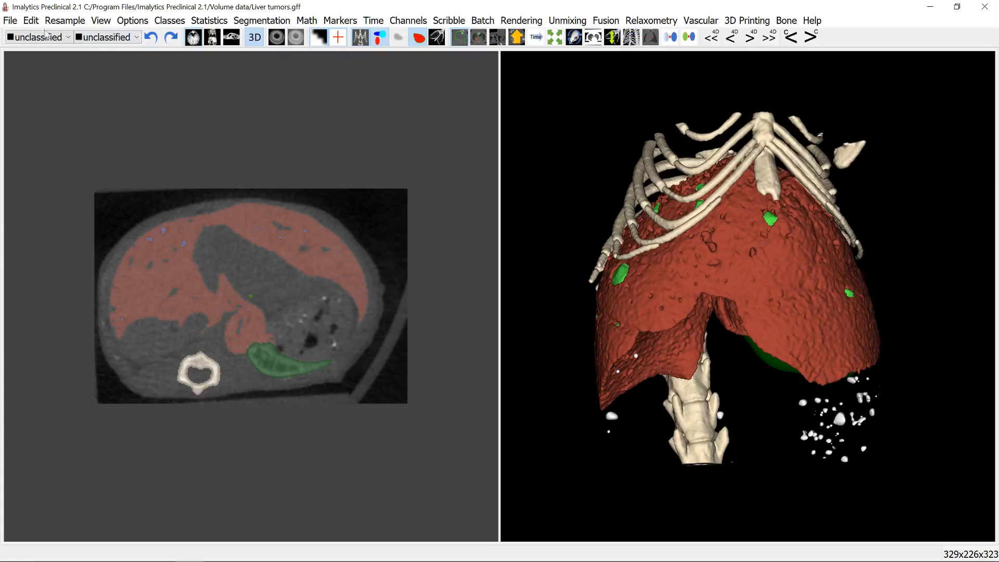
Delete all existing segmentation classes from the liver tumors volume.
click(176, 22)
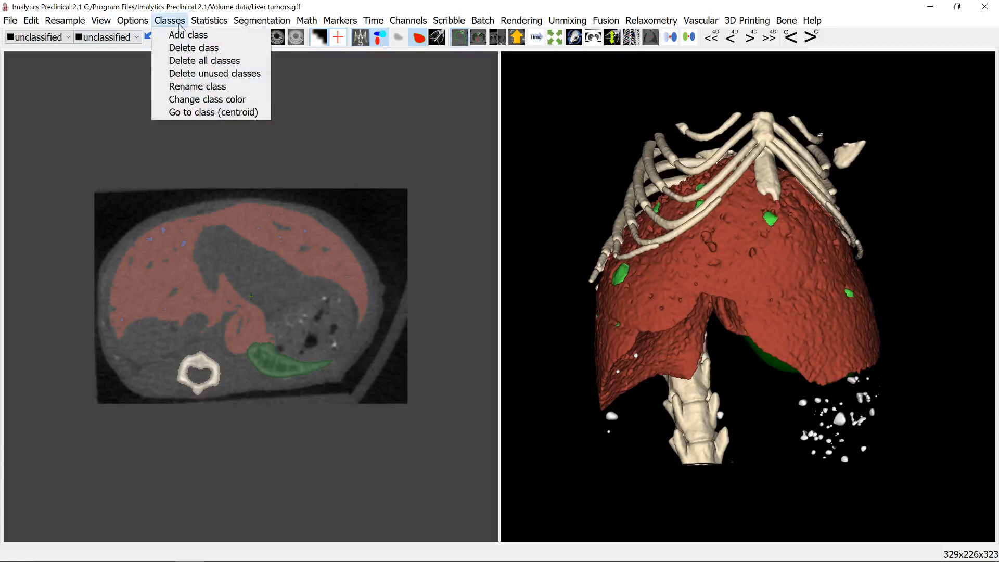
click(185, 61)
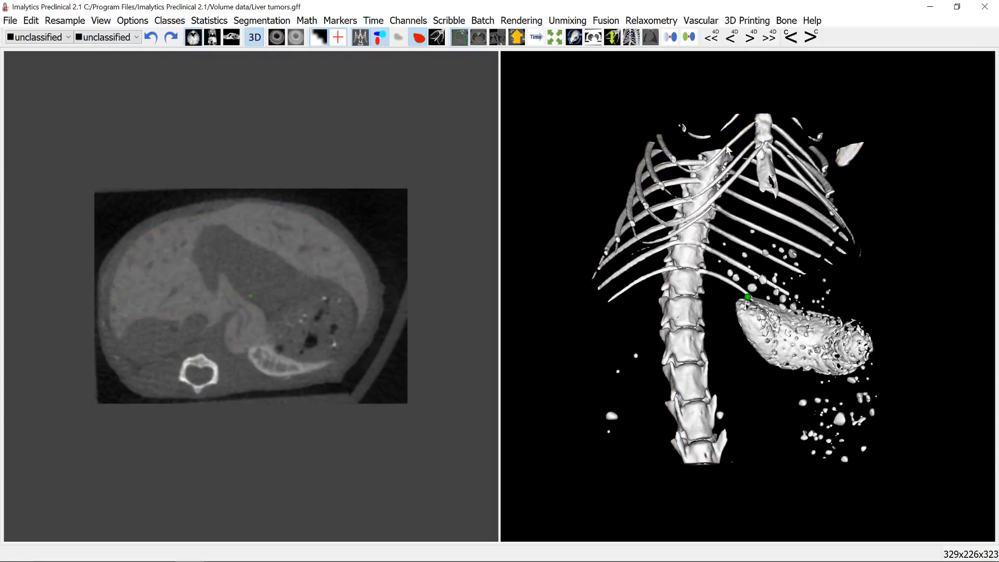
click(818, 23)
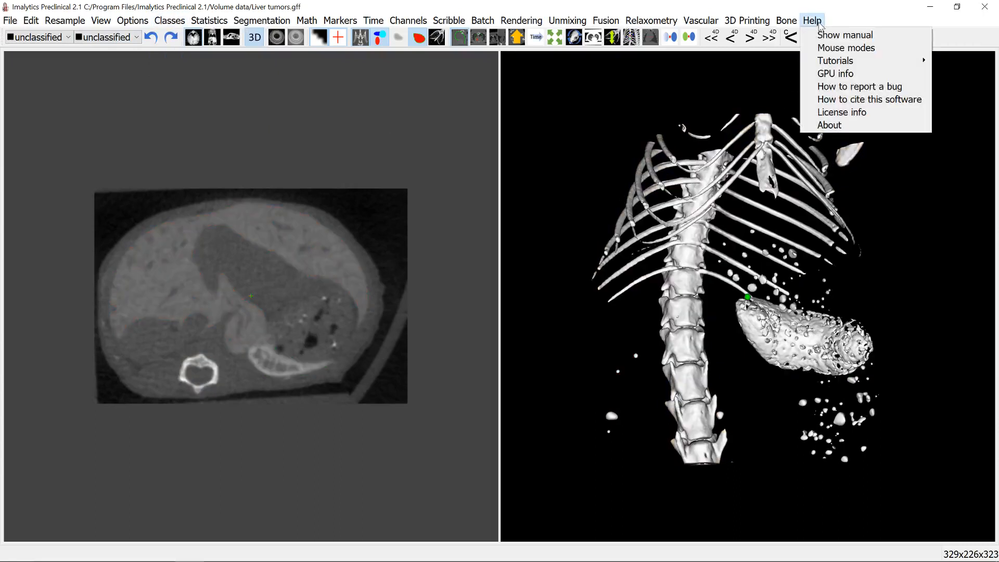
mouse_move(836, 61)
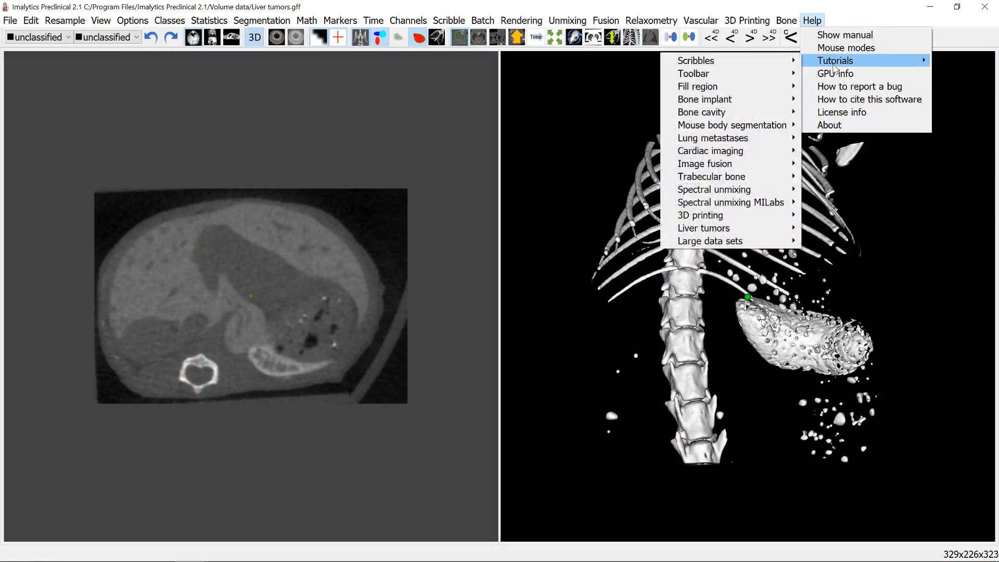
mouse_move(744, 230)
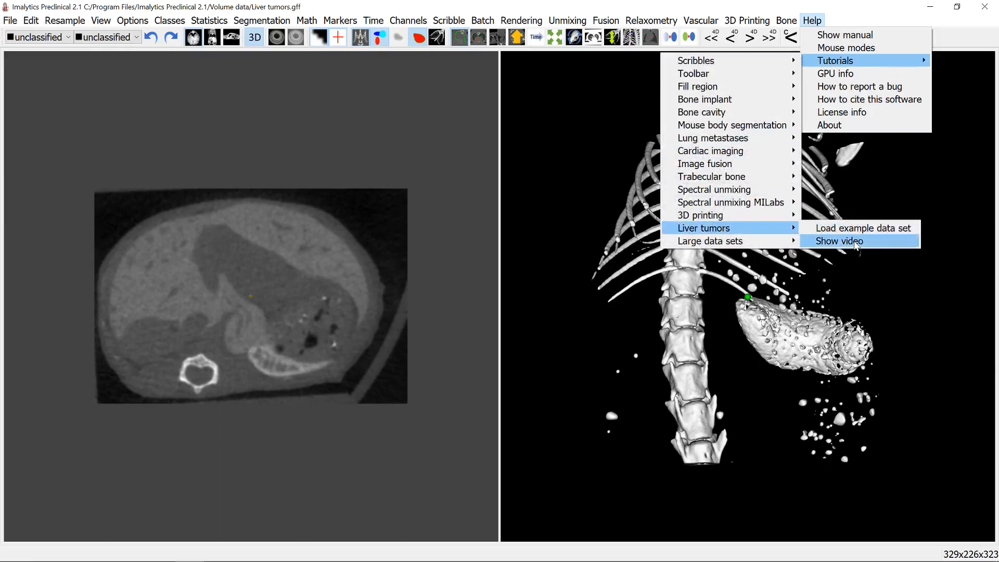
click(857, 243)
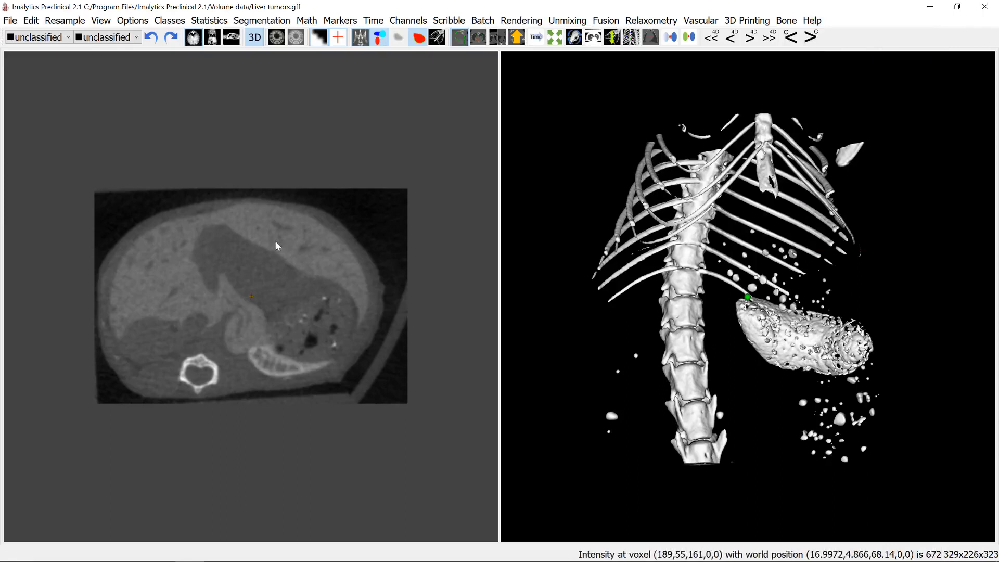
Examine the liver and the dark spots inside it across the axial slices of the volume.
scroll(255, 292, down, 3)
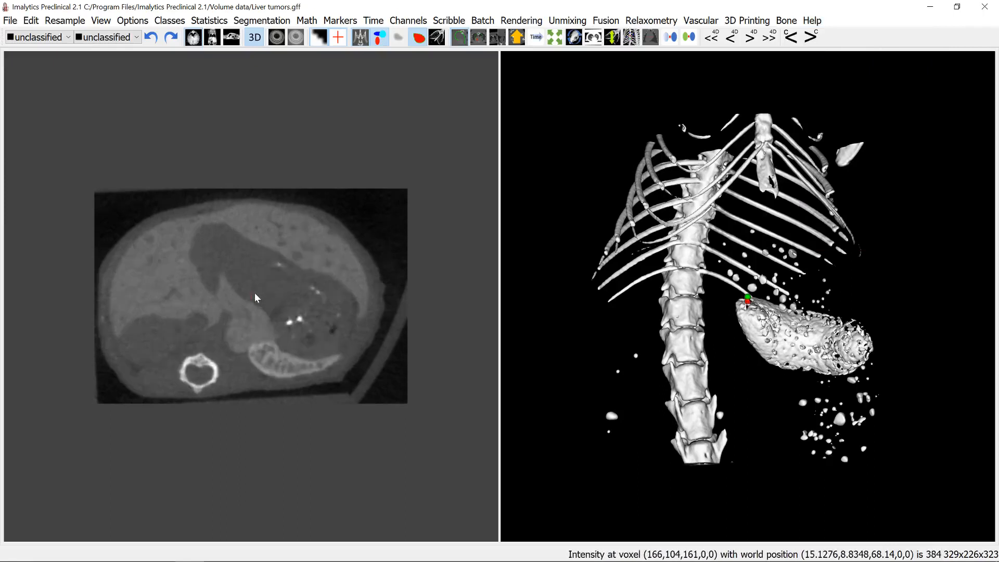
scroll(255, 298, up, 10)
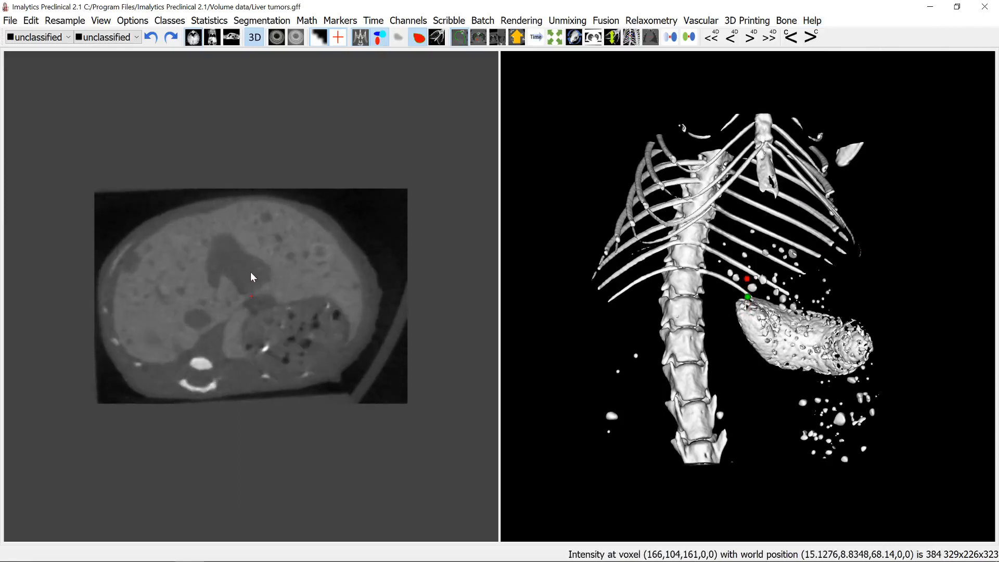
scroll(251, 277, up, 3)
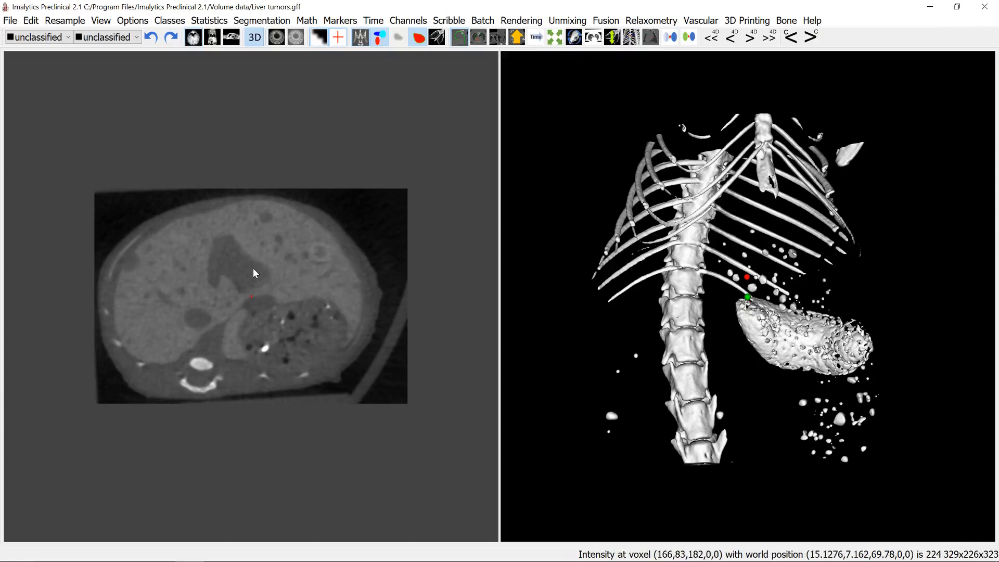
scroll(253, 269, down, 3)
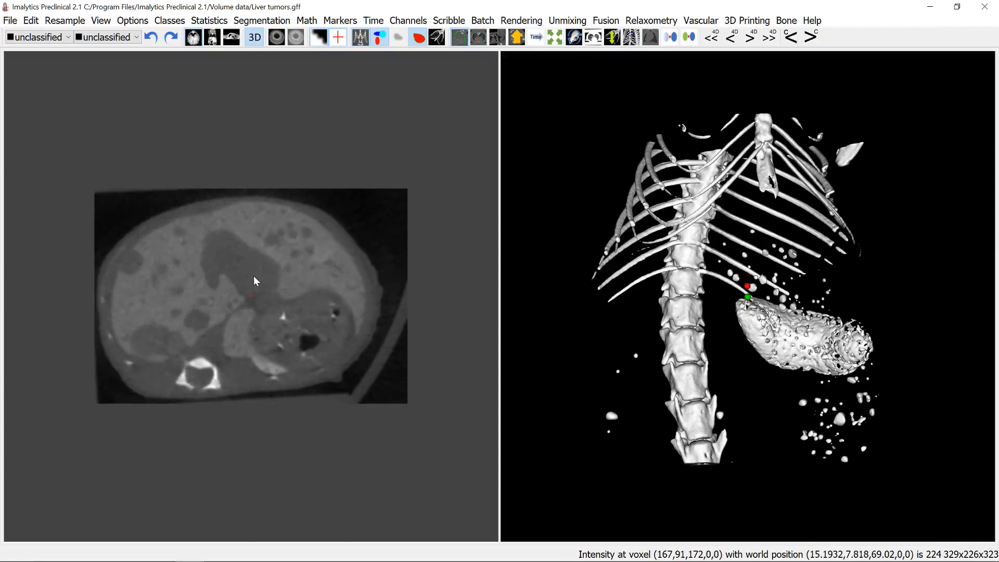
scroll(262, 276, down, 2)
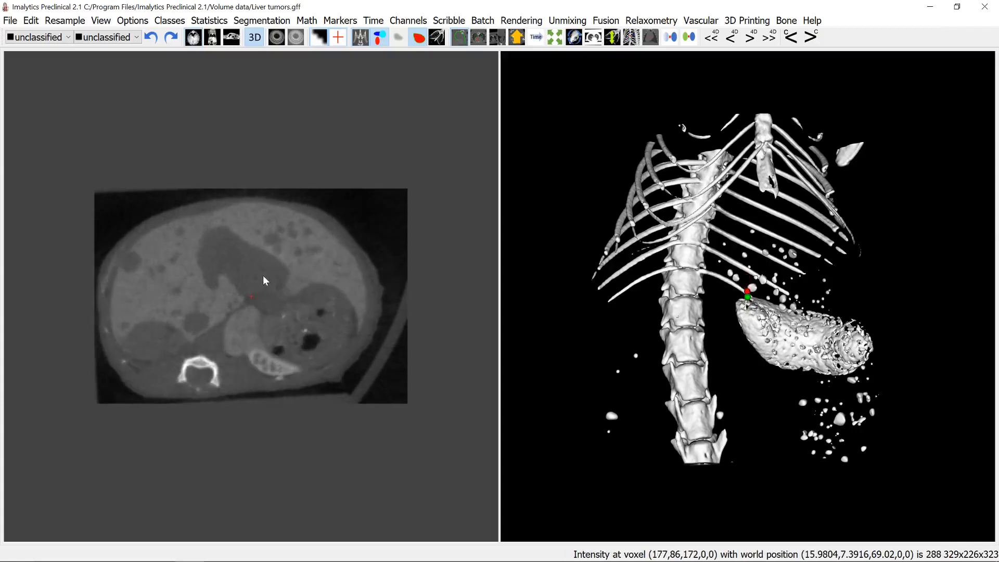
scroll(262, 271, down, 5)
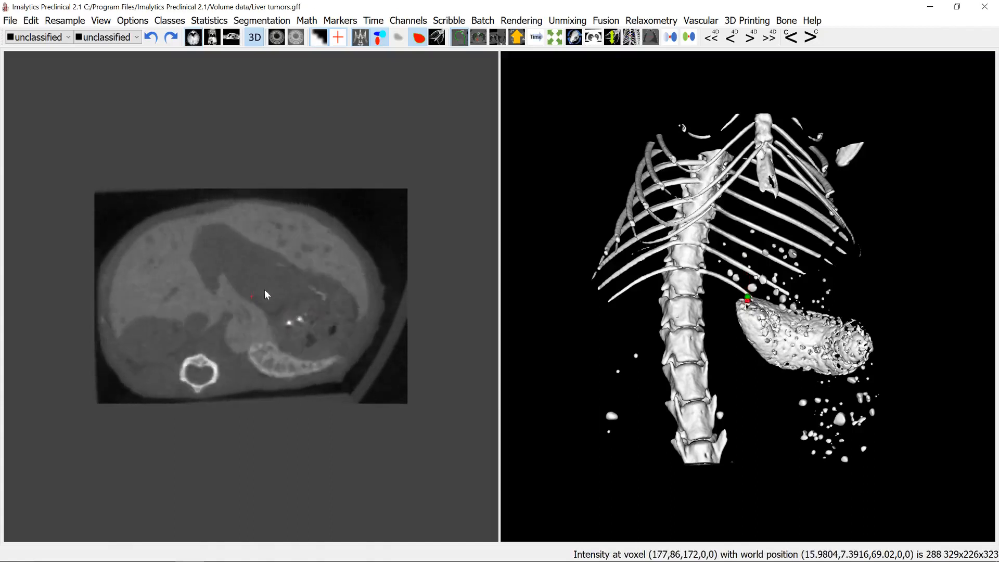
scroll(266, 290, down, 5)
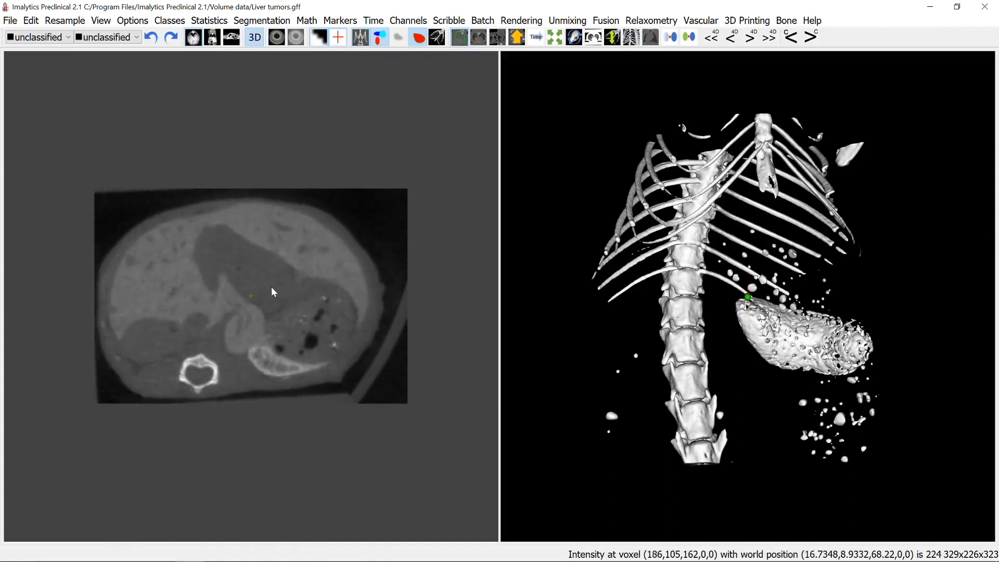
scroll(271, 289, up, 10)
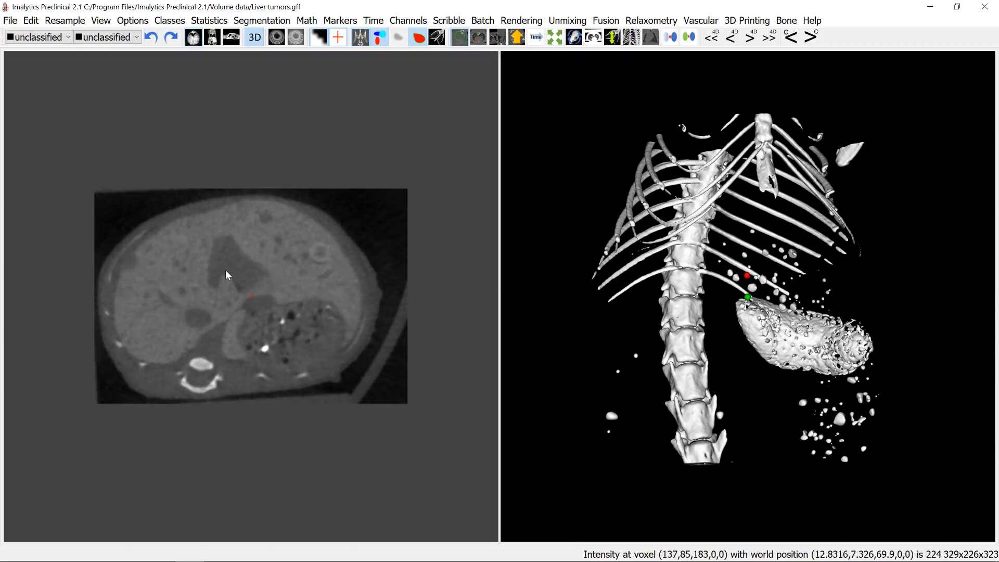
scroll(226, 280, up, 5)
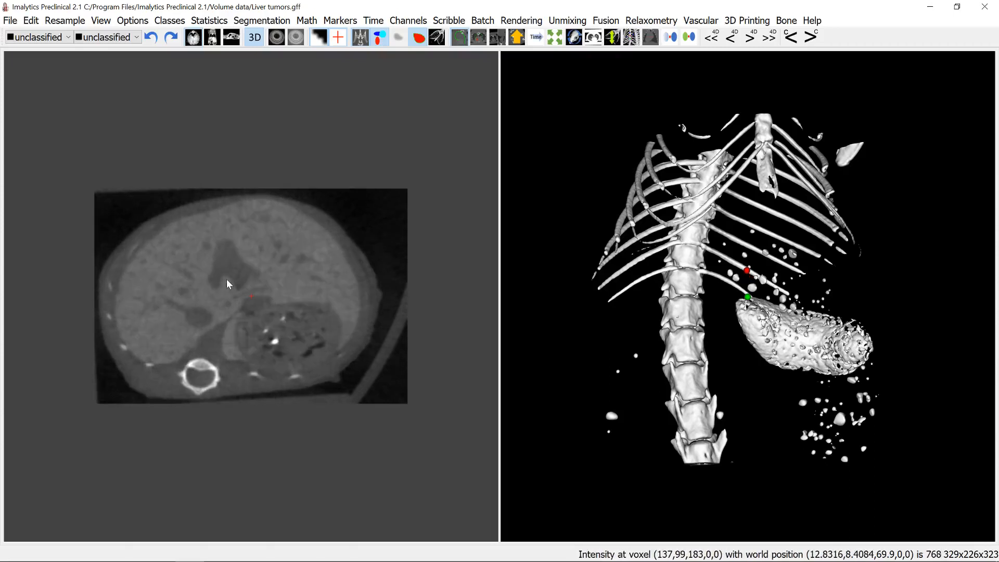
scroll(242, 266, up, 3)
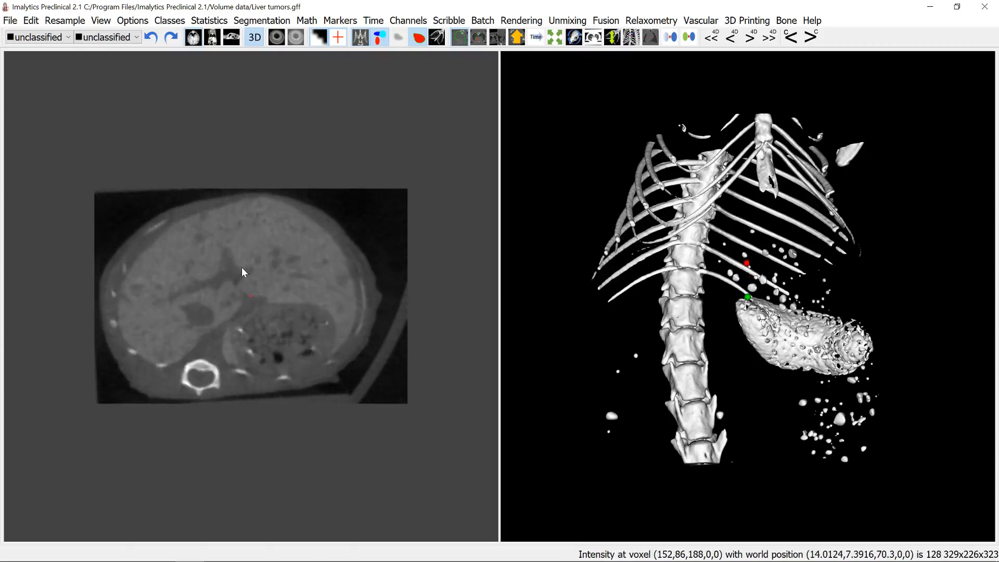
scroll(244, 279, down, 10)
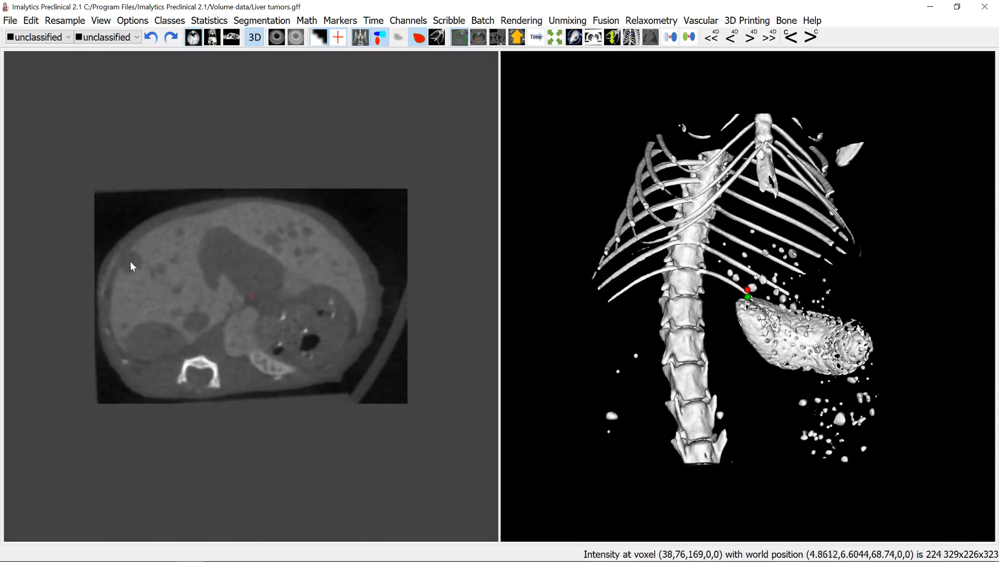
Place the cursor on the dark round vessel above the spine and add the coronal view to trace the vessel.
click(197, 320)
click(212, 37)
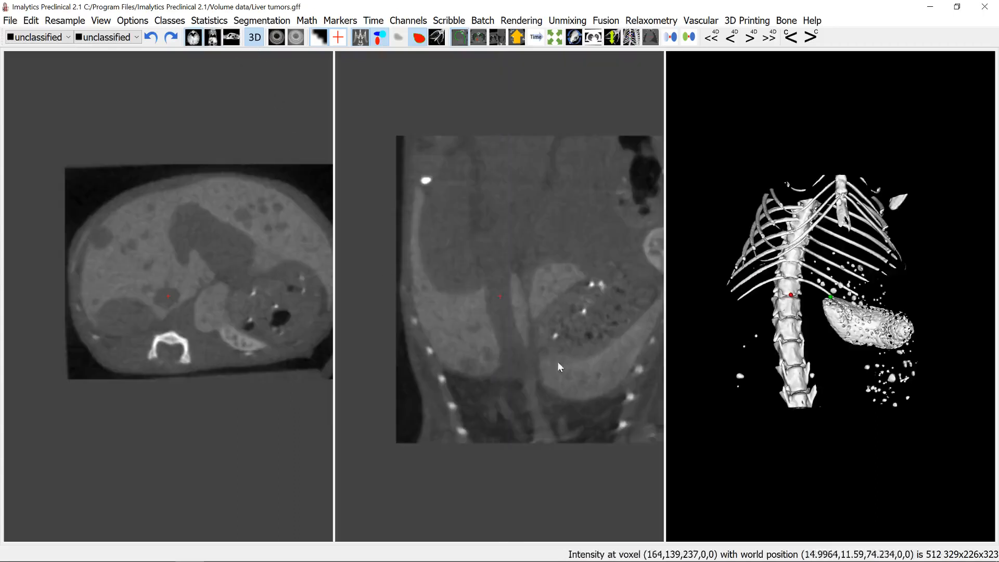
scroll(512, 313, down, 8)
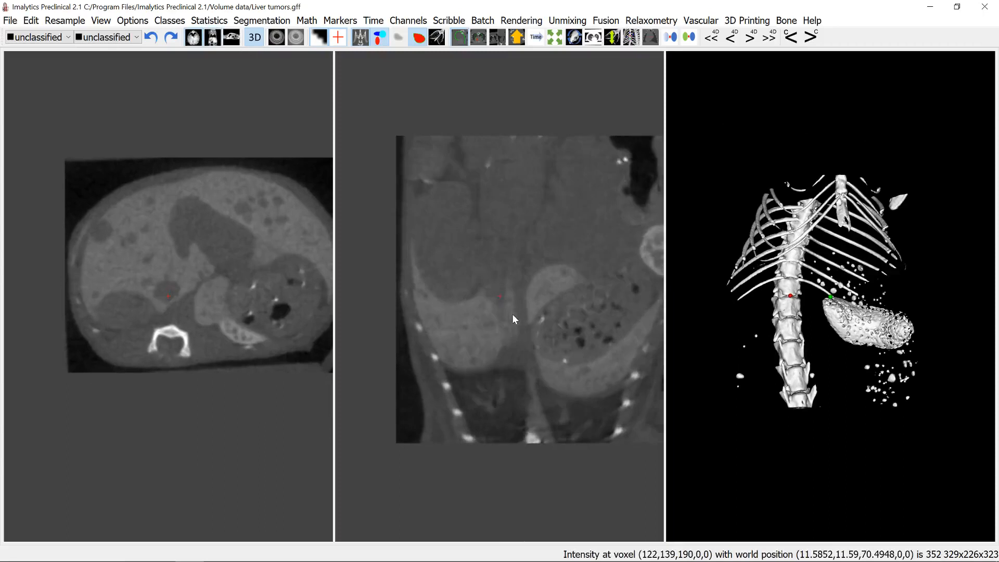
scroll(512, 314, up, 8)
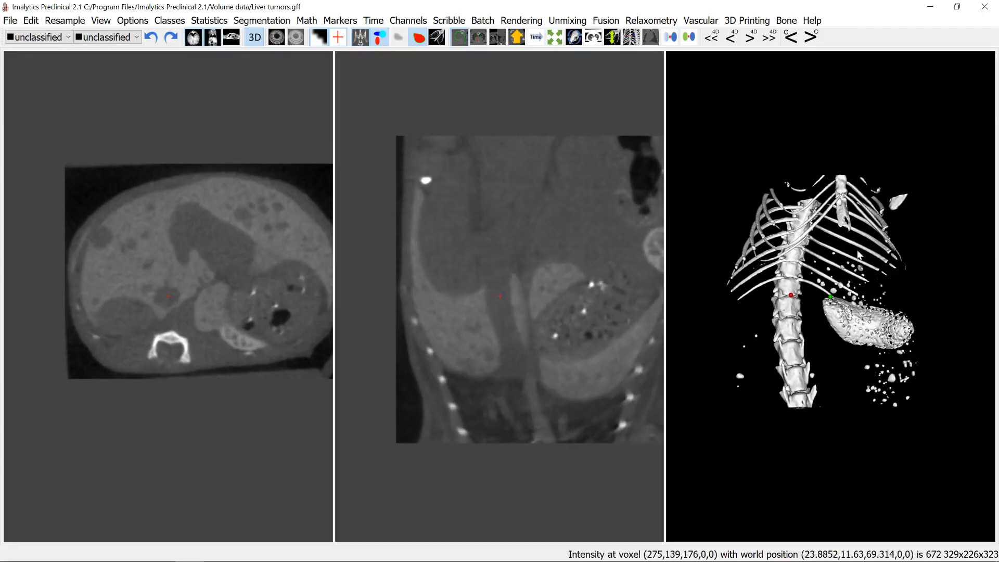
Lower the maximum of the white intensity window to about 3274, keeping the minimum at -1280.
drag(858, 251, 751, 276)
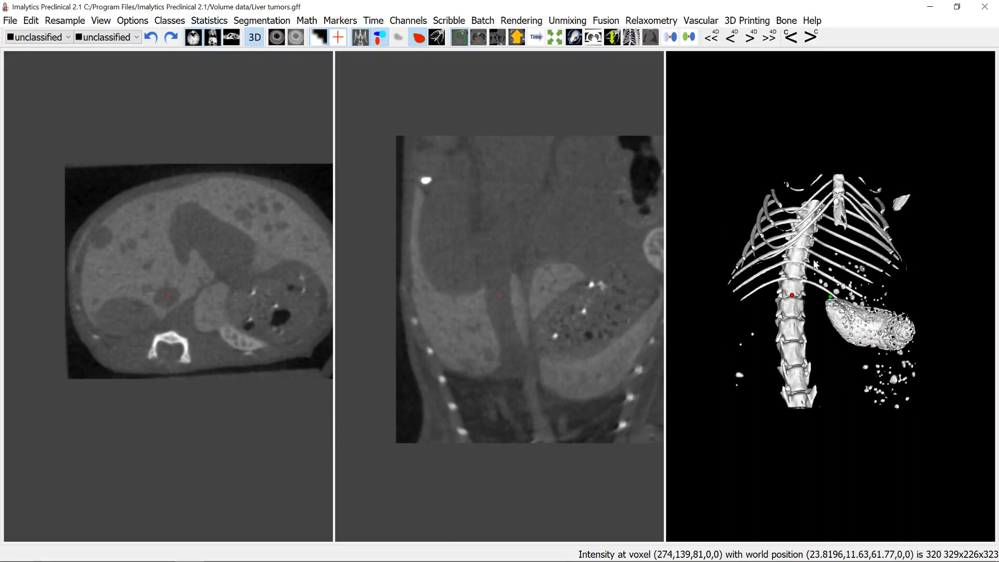
click(276, 37)
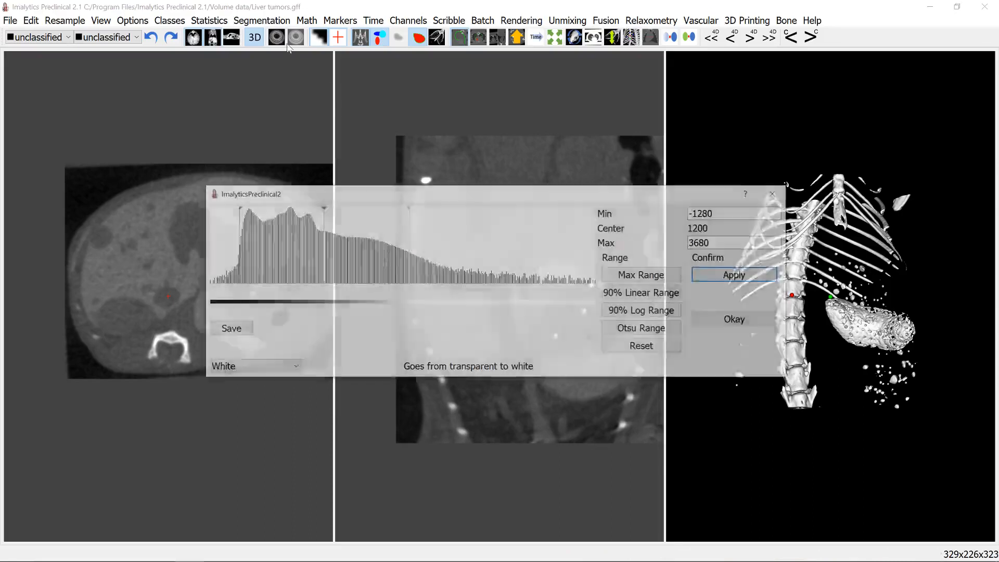
mouse_move(407, 194)
mouse_down()
mouse_move(345, 217)
mouse_move(327, 329)
mouse_move(314, 329)
mouse_up()
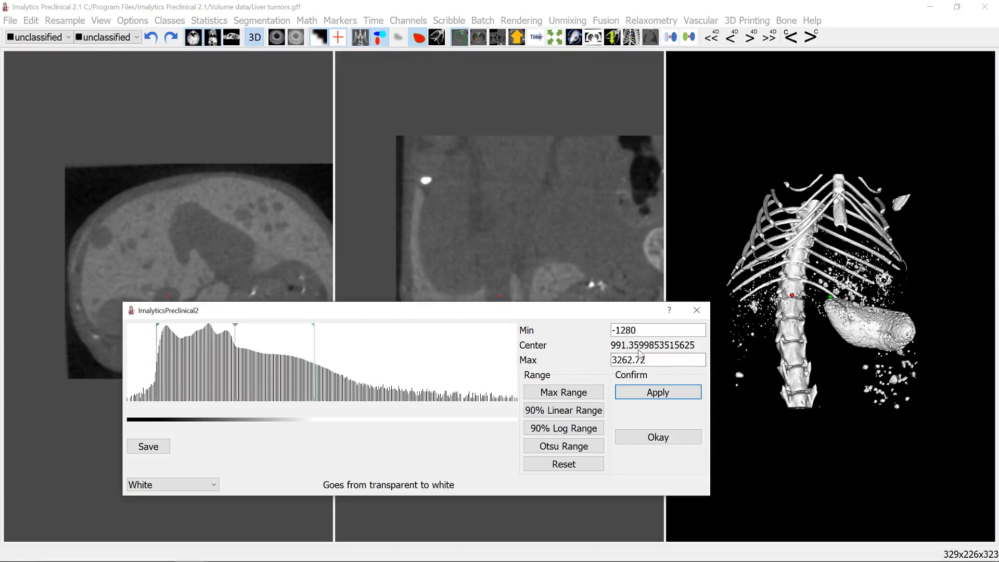
mouse_move(313, 328)
mouse_down()
mouse_move(299, 335)
mouse_move(314, 339)
mouse_up()
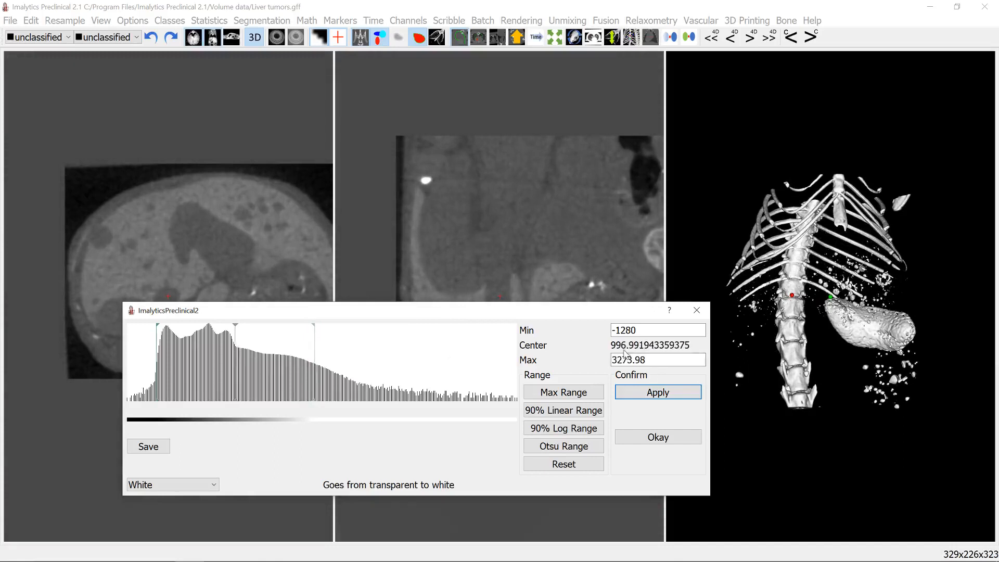
click(697, 310)
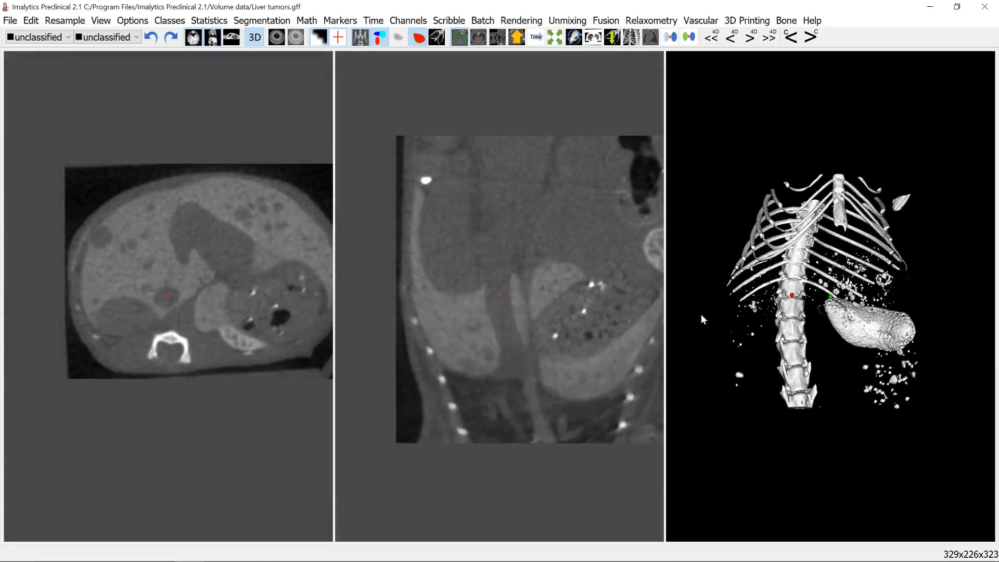
Add a new segmentation class named Tmp.
right_click(497, 250)
click(535, 258)
text(T)
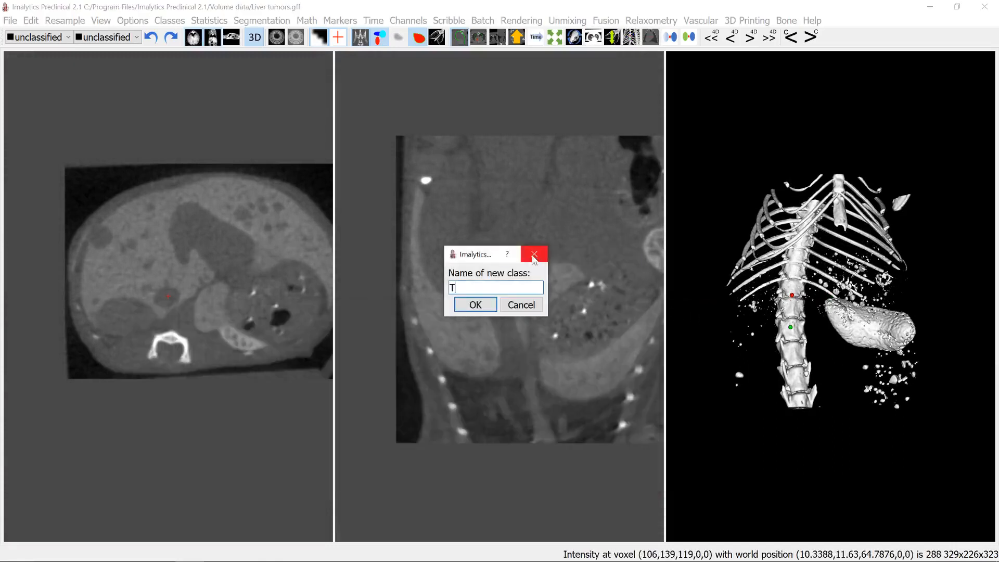
text(mp)
key(Return)
Segment all underlay voxels above a threshold of 1000 into the Tmp class.
right_click(524, 237)
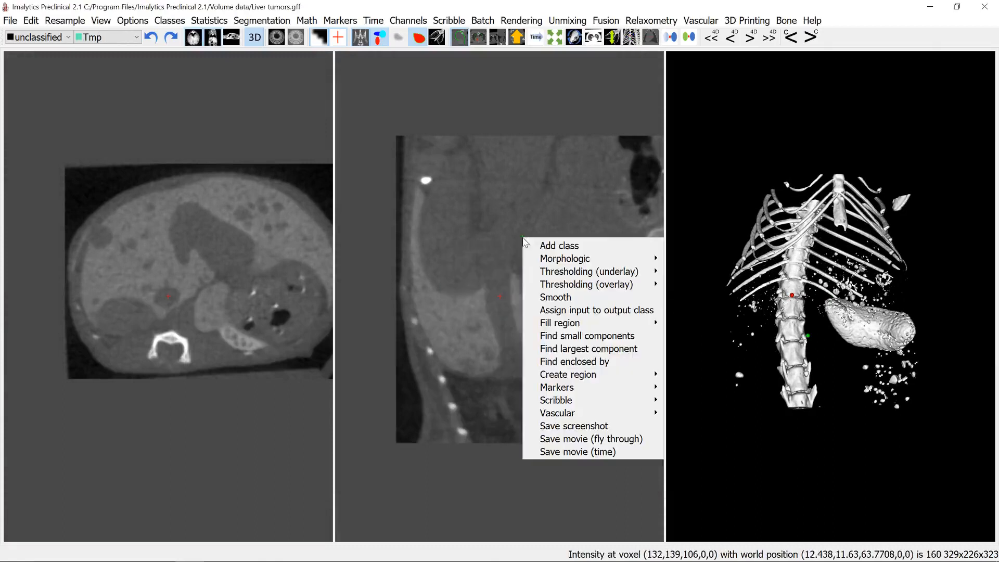
mouse_move(567, 276)
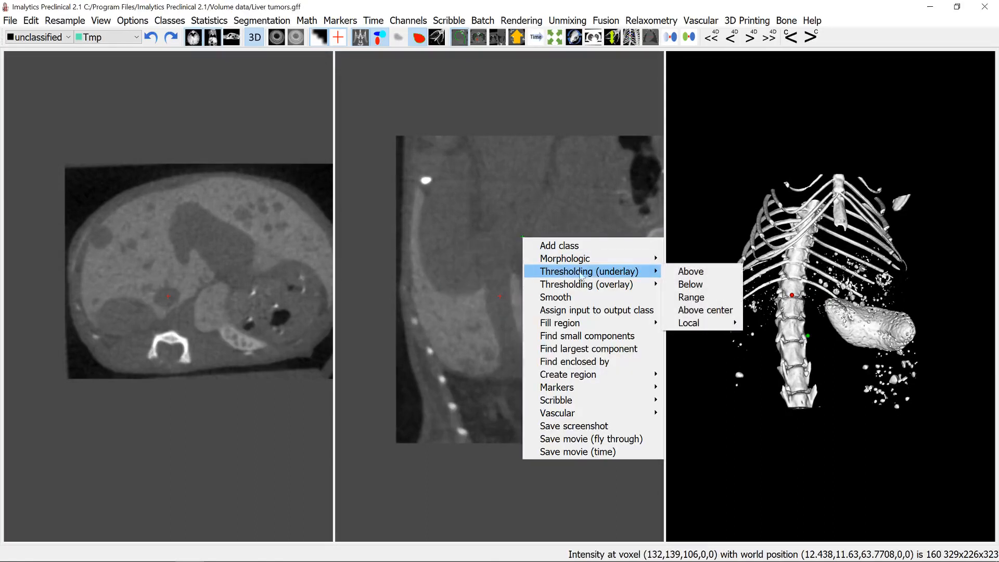
click(682, 271)
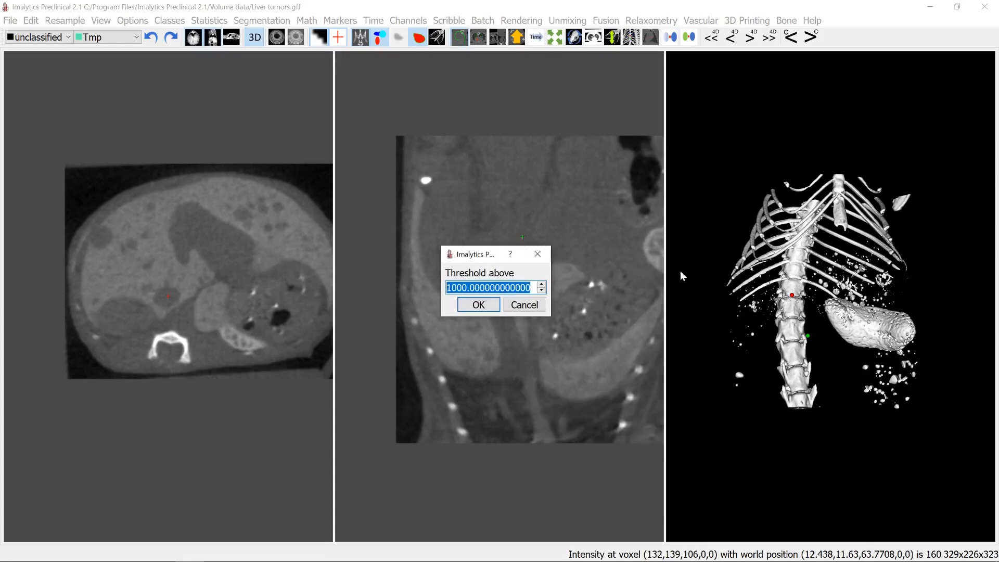
key(Return)
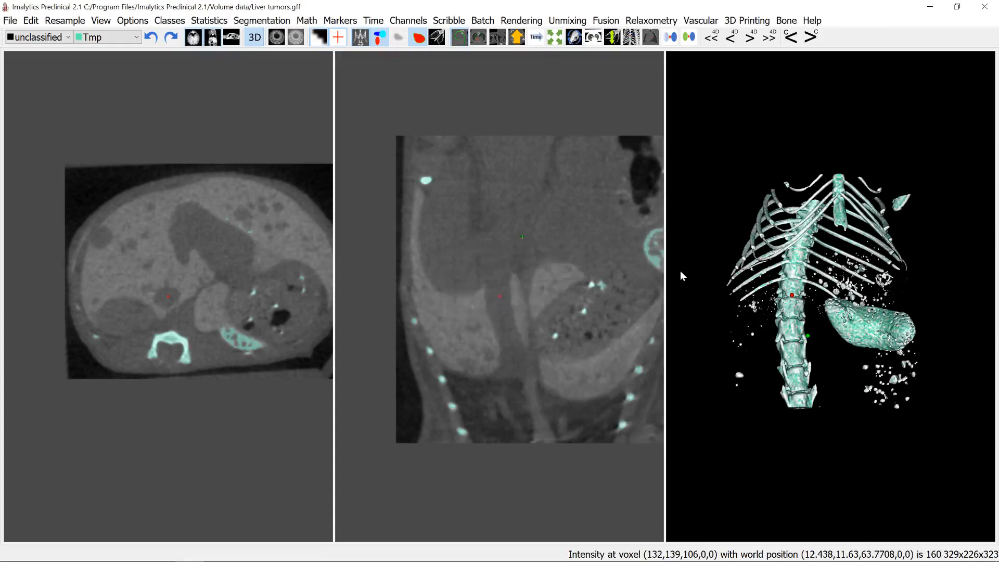
Hide the underlay image and inspect the contact between the segmented spleen and the ribs in 3D.
click(363, 41)
drag(832, 279, 406, 203)
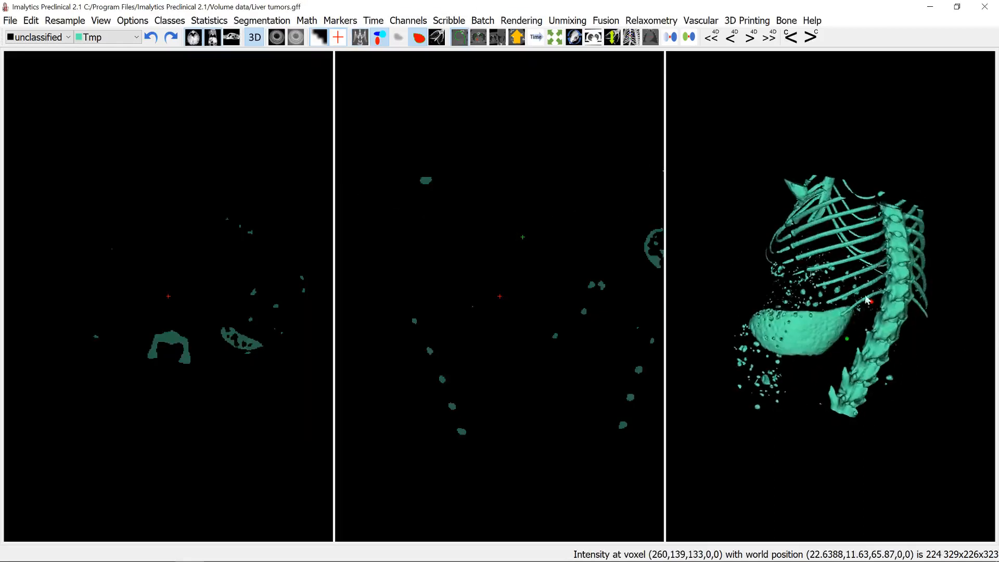
drag(867, 300, 833, 276)
scroll(855, 331, up, 3)
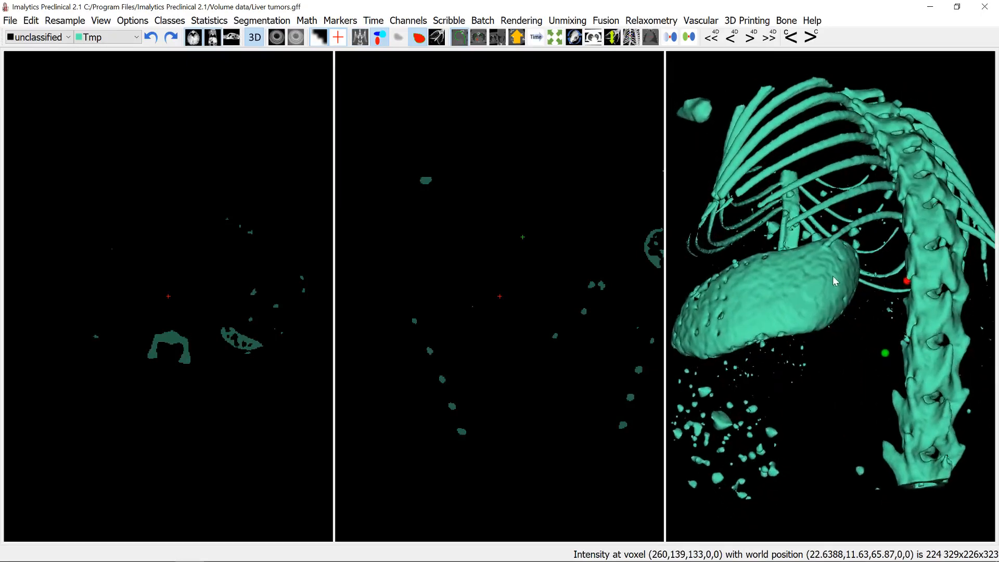
Draw scribbles through the contact between the rib and the spleen on the affected slices and erase the Tmp voxels there to separate them.
click(827, 247)
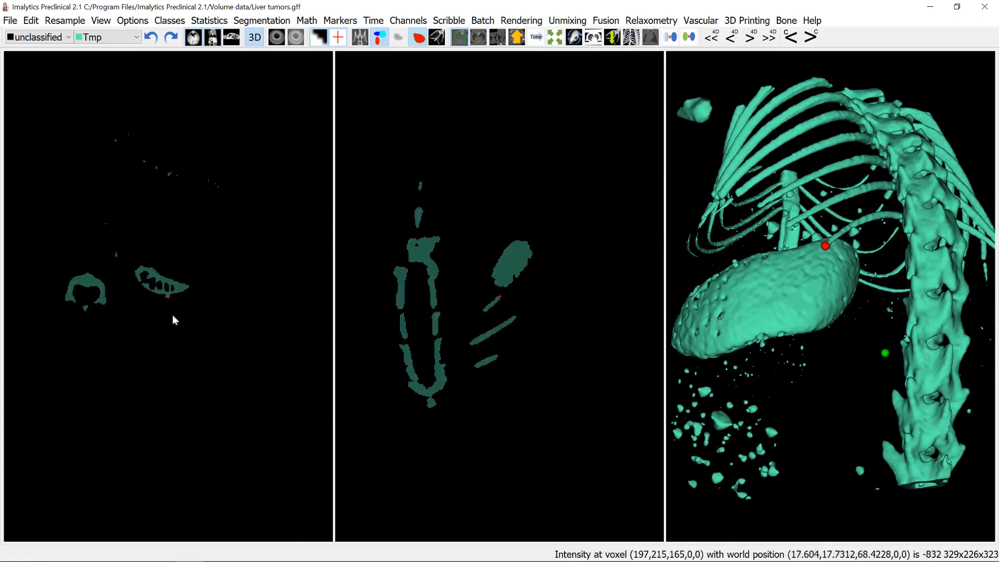
scroll(158, 297, up, 3)
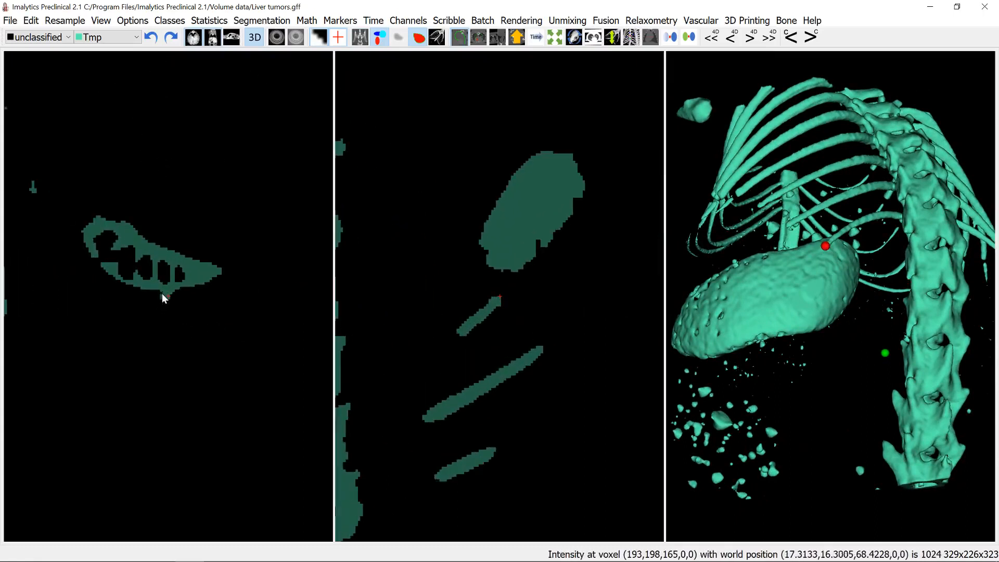
drag(158, 292, 182, 293)
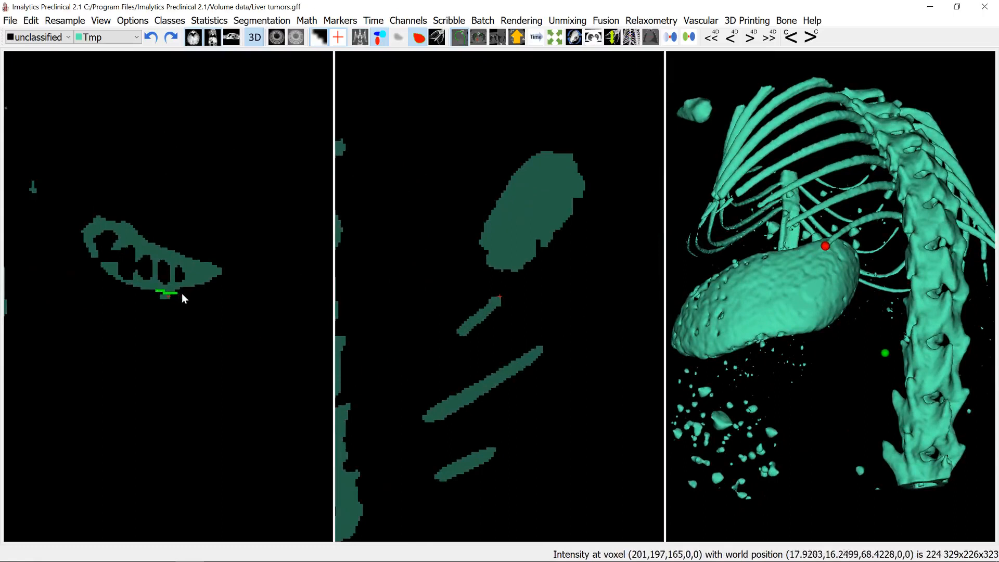
scroll(182, 293, up, 2)
scroll(182, 292, up, 3)
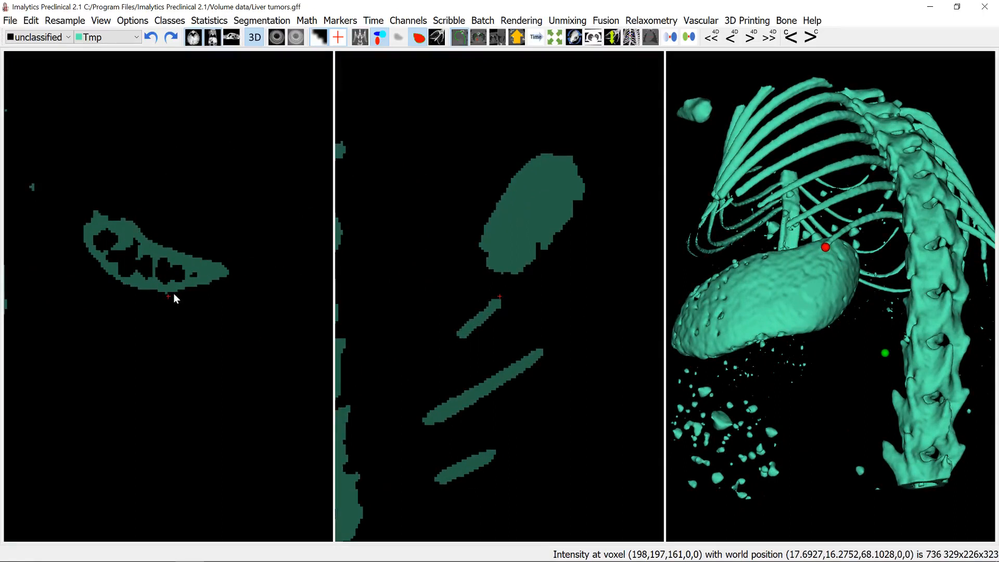
scroll(175, 295, up, 5)
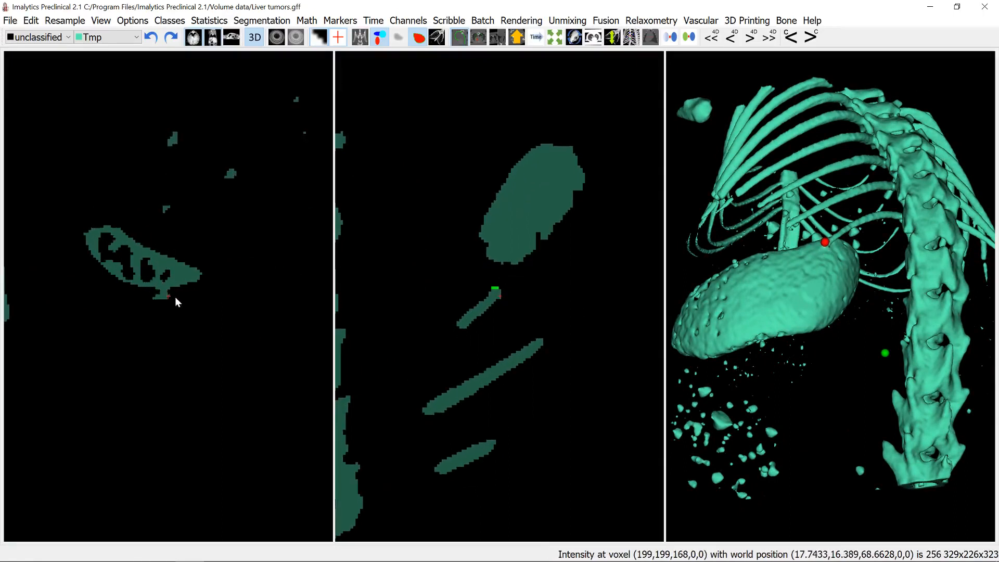
drag(158, 290, 174, 291)
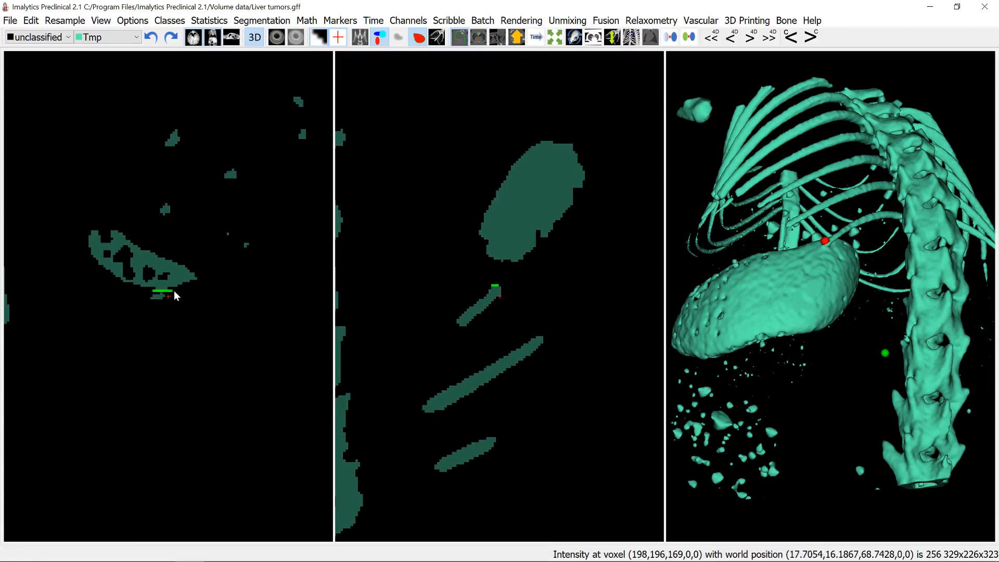
key(Delete)
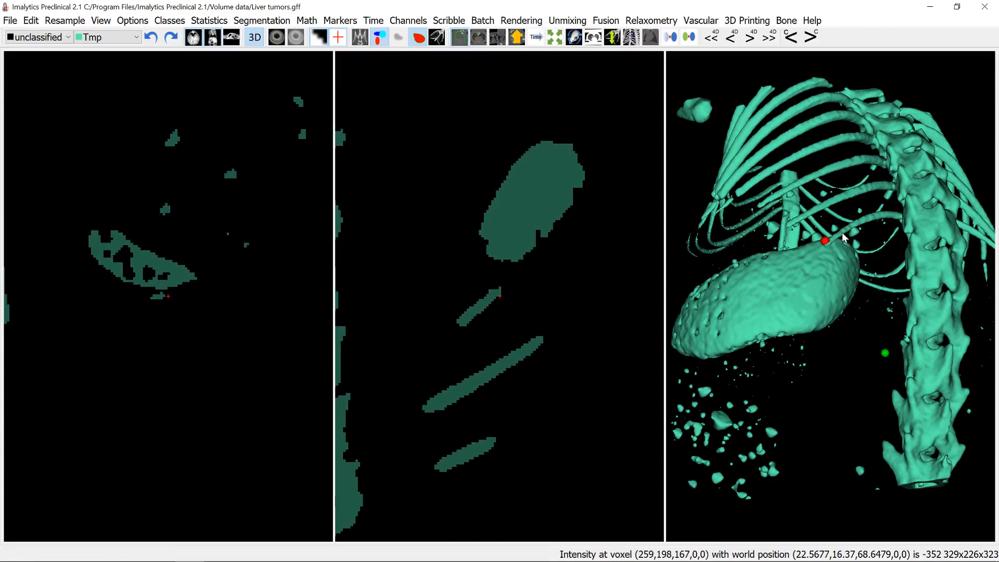
Add a class named Spleen and fill the connected Tmp region of the spleen into it.
right_click(810, 261)
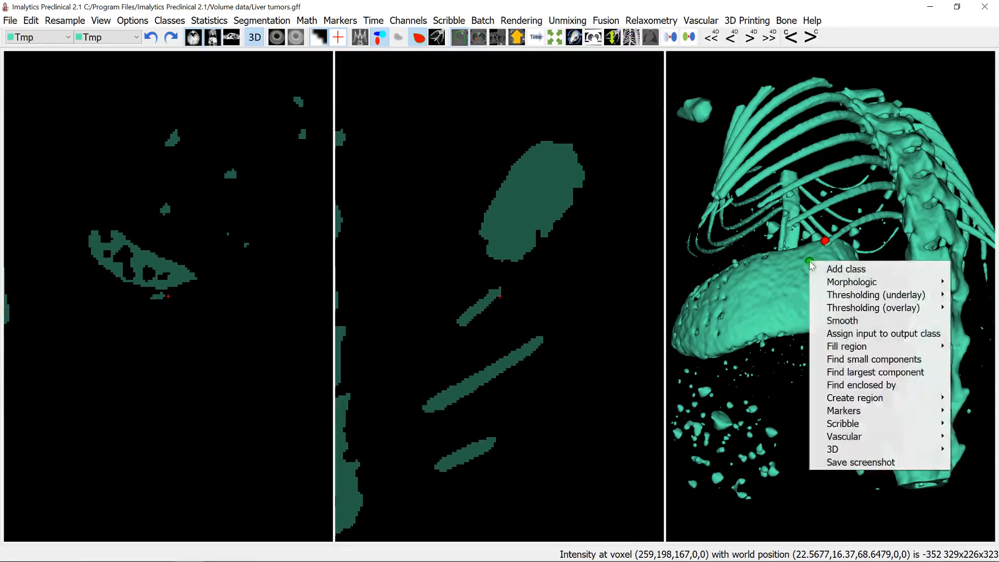
click(831, 266)
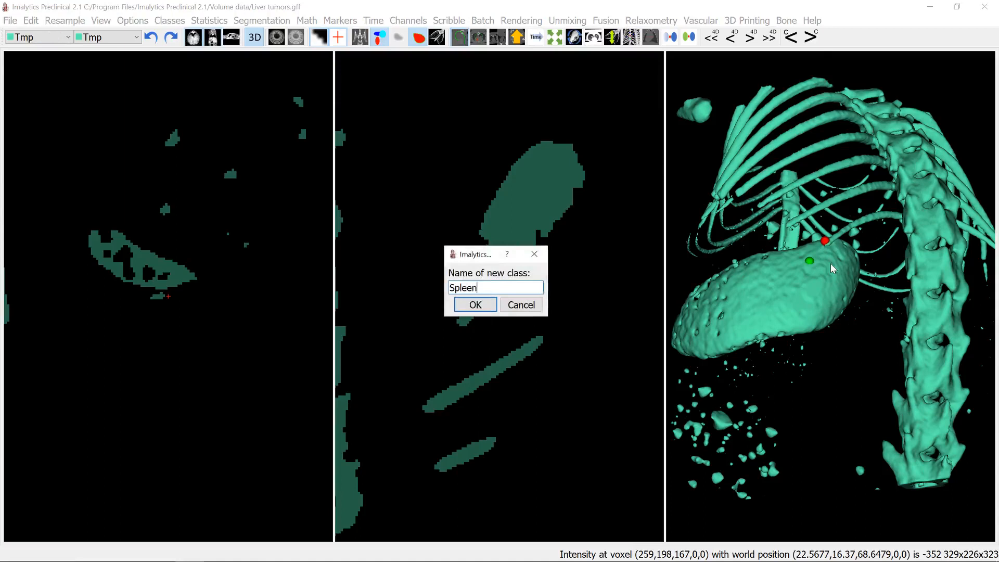
key(Return)
right_click(816, 286)
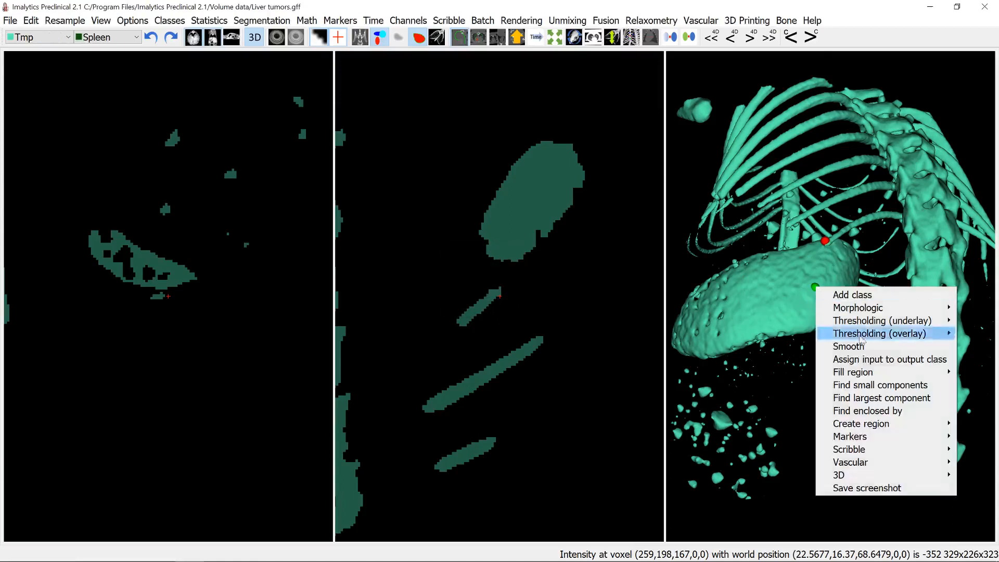
click(797, 375)
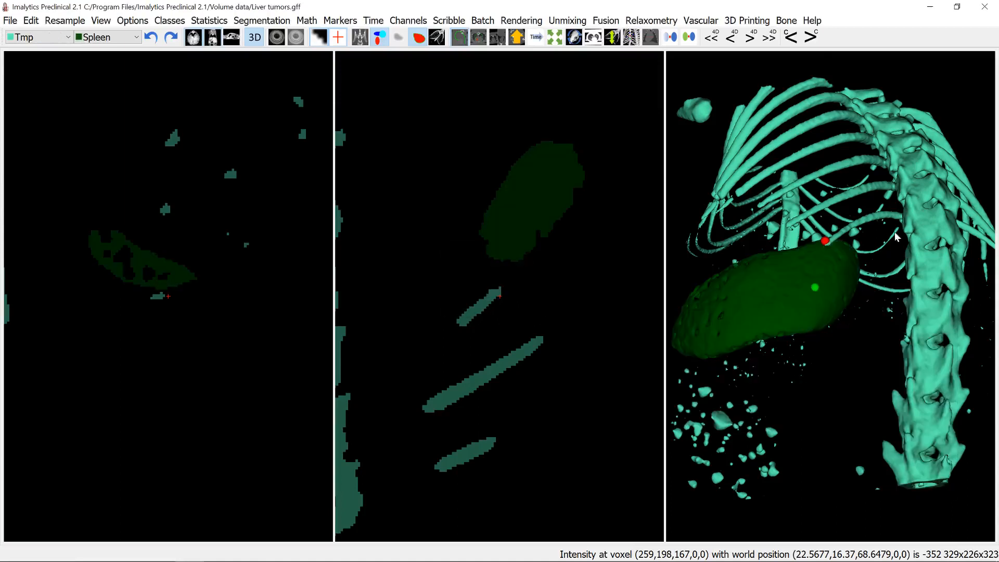
Add a class named Bone and fill the Tmp region of the spine and its attached ribs into it without limit.
right_click(919, 229)
click(924, 231)
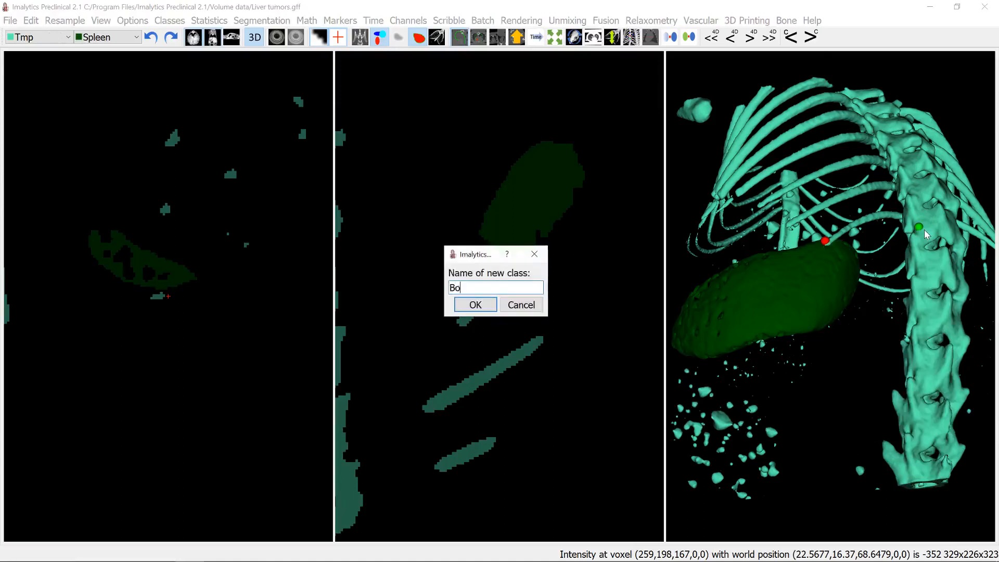
text(Bone)
key(Return)
right_click(911, 175)
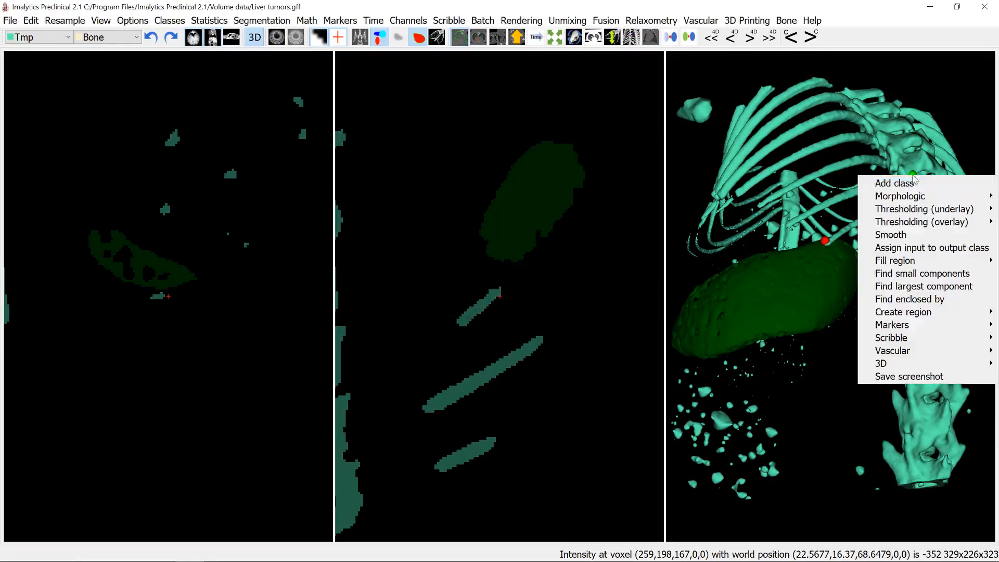
mouse_move(896, 263)
click(838, 266)
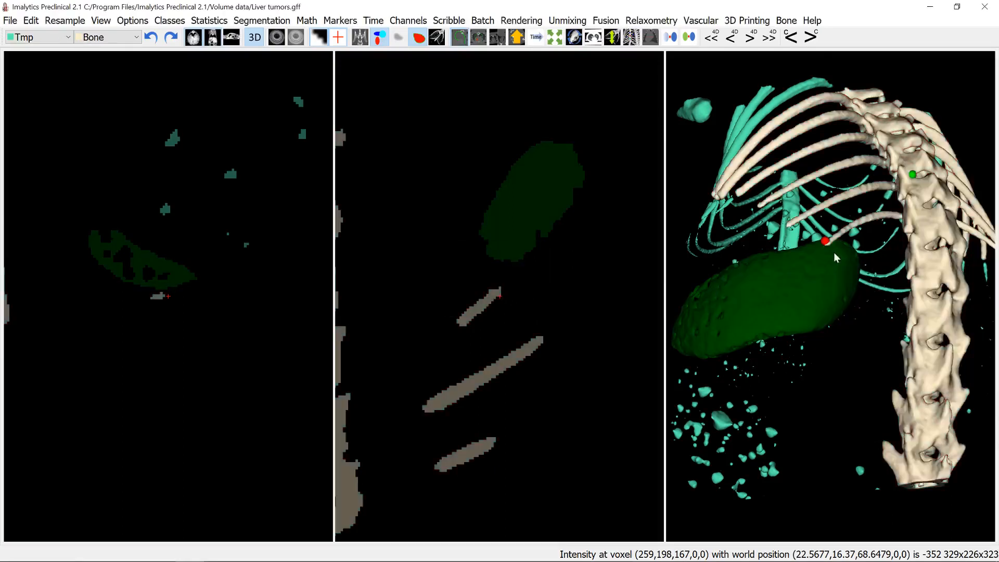
Fill the sternum and a separate Tmp rib segment at the front of the rib cage into the Bone class, unlimited.
drag(836, 255, 787, 204)
right_click(882, 182)
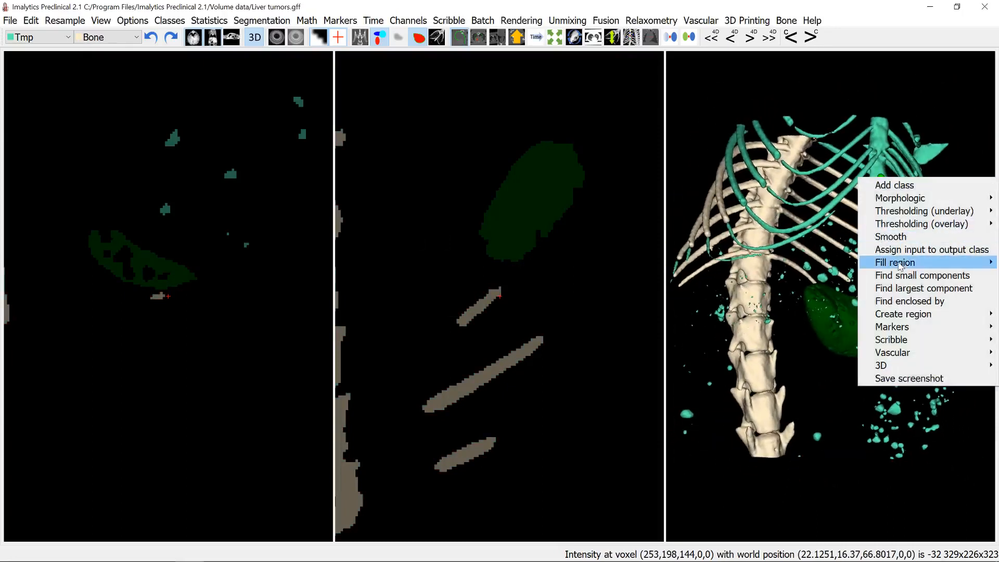
mouse_move(900, 265)
click(809, 264)
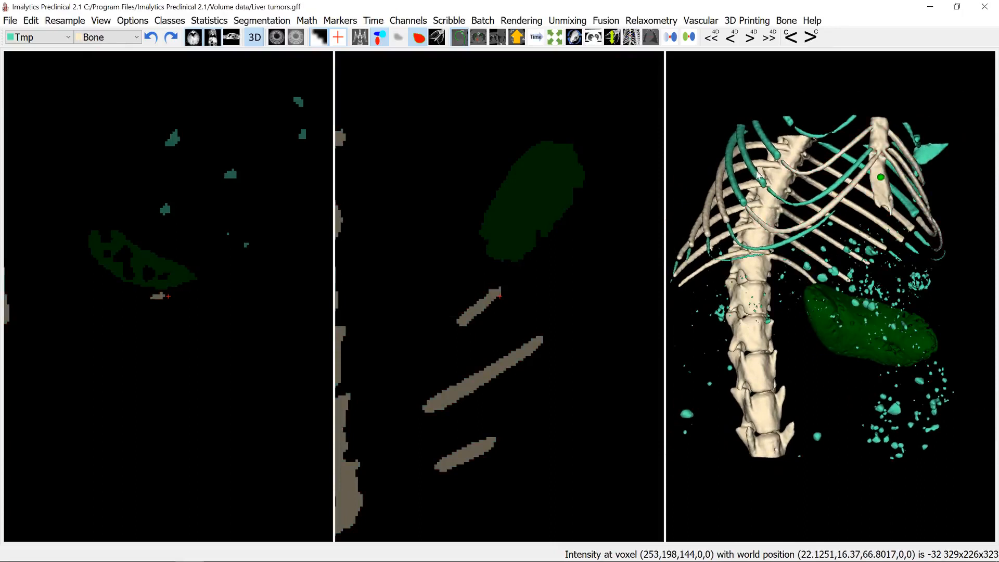
right_click(759, 175)
mouse_move(811, 258)
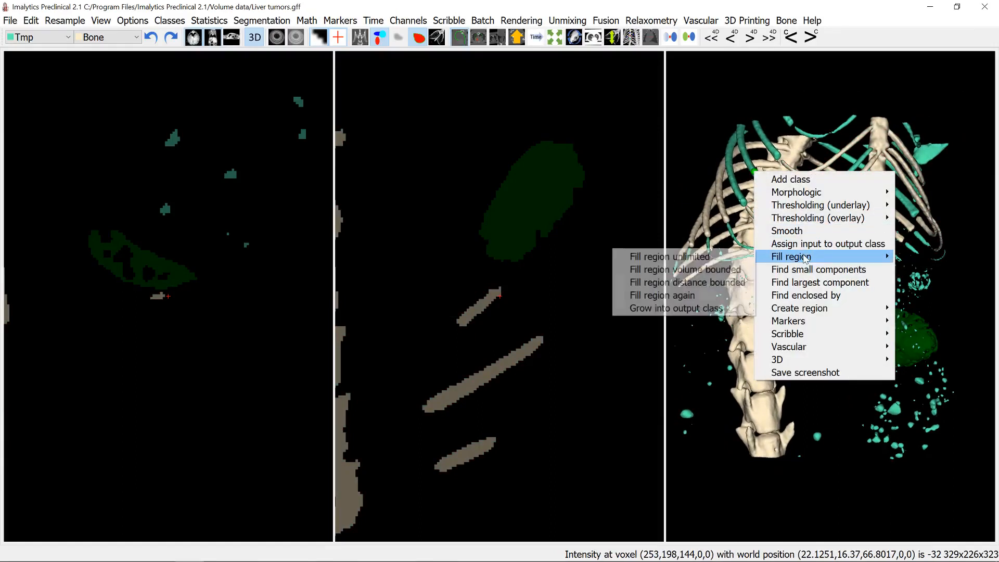
click(720, 256)
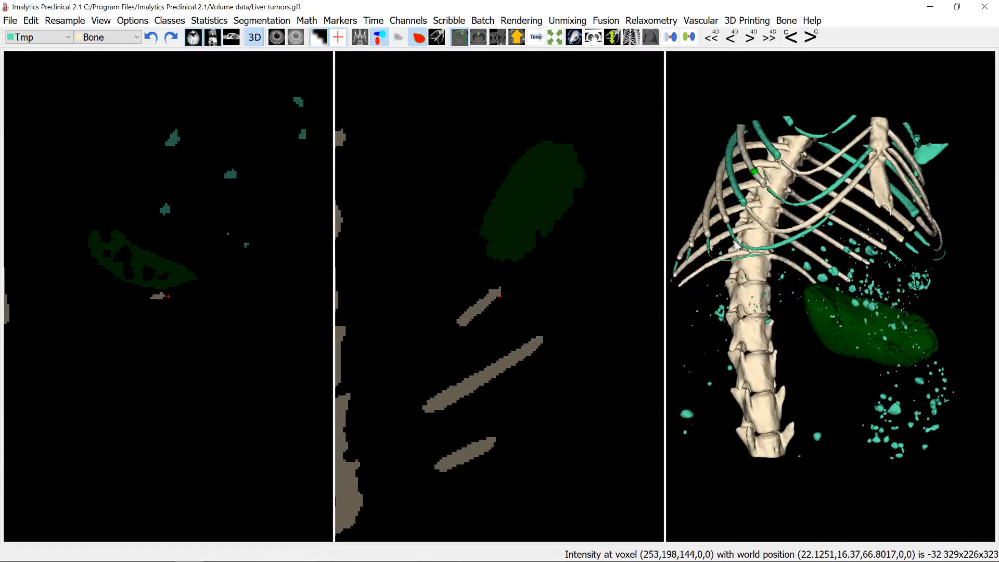
Look up the mouse modes reference for the action that repeats the last region fill.
click(812, 20)
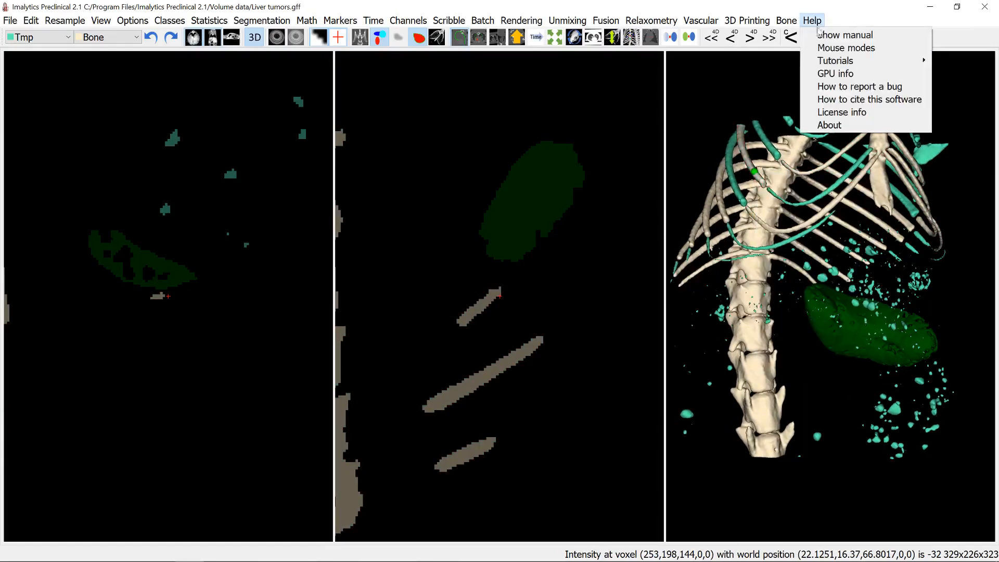
click(832, 50)
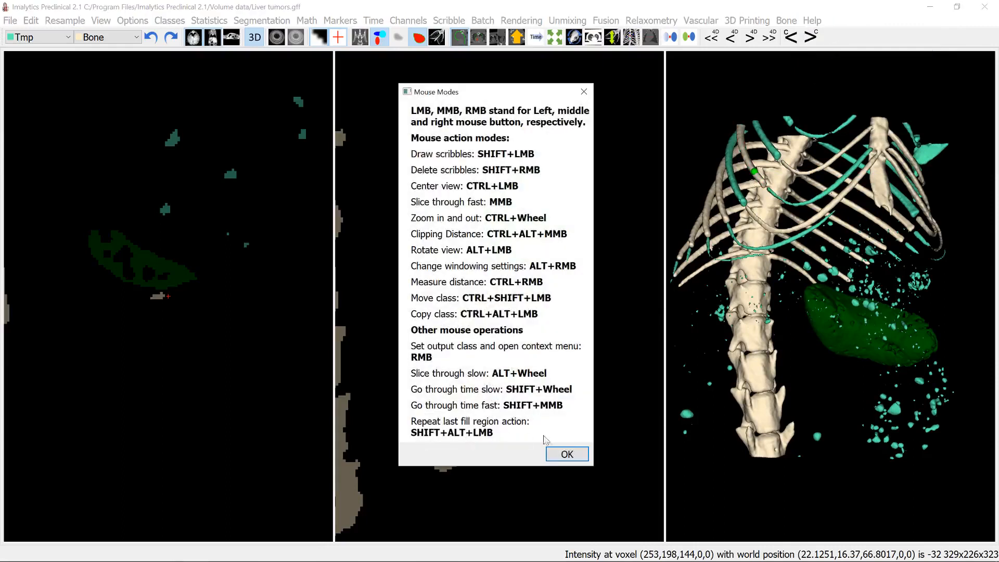
click(565, 454)
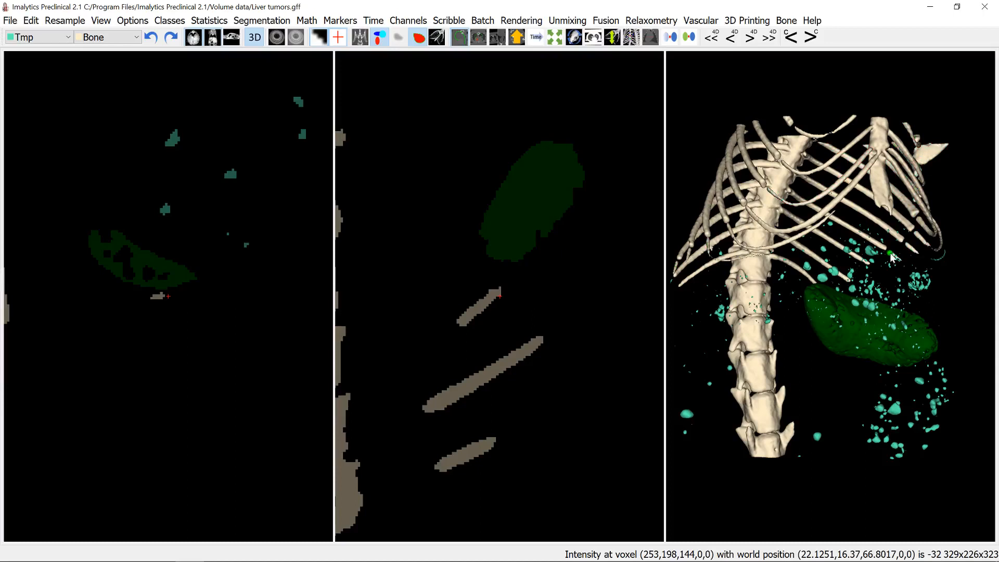
Remove the Tmp class with its leftover fragments and check the Bone and Spleen classes from several sides in 3D.
drag(829, 254, 878, 294)
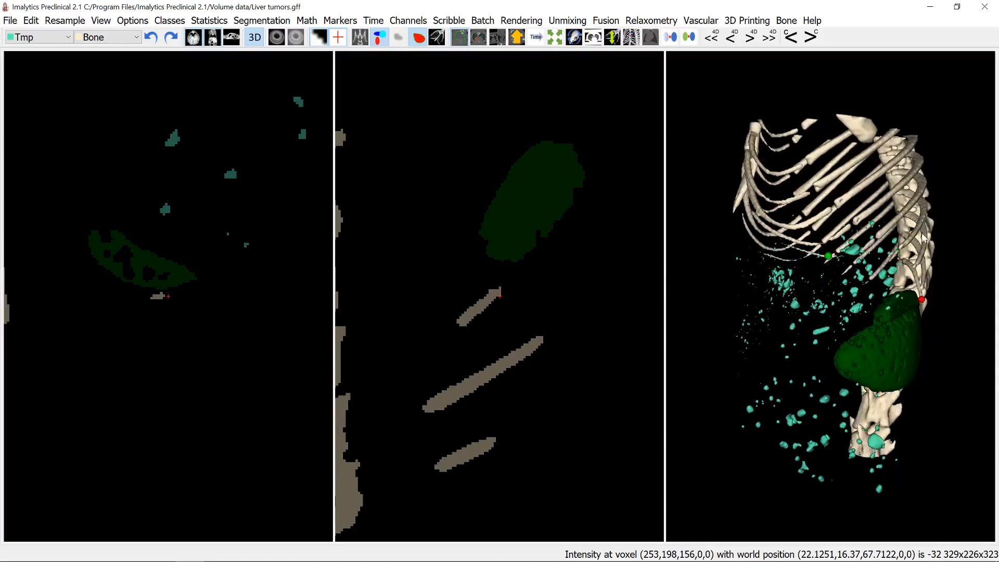
drag(830, 260, 695, 235)
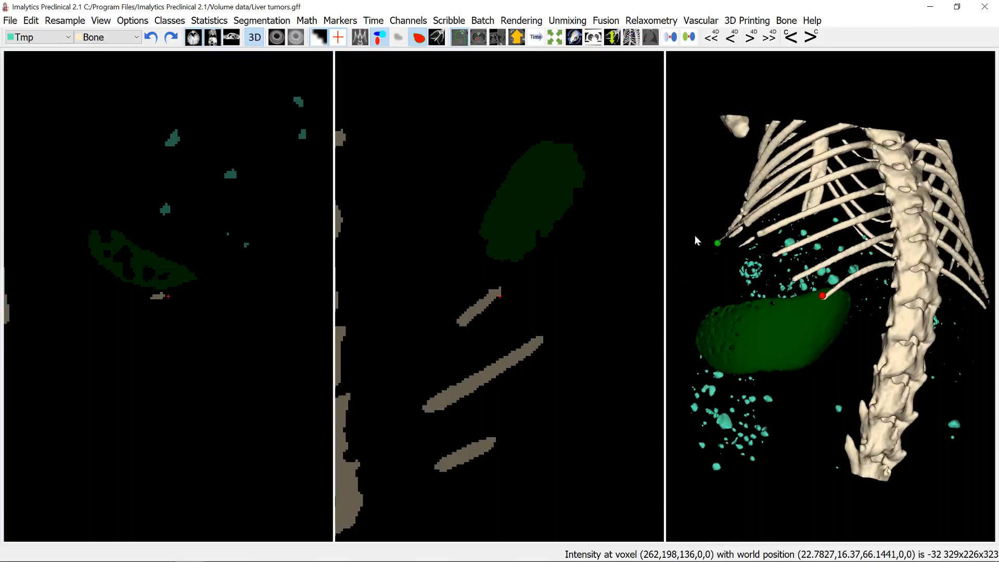
click(170, 21)
click(181, 48)
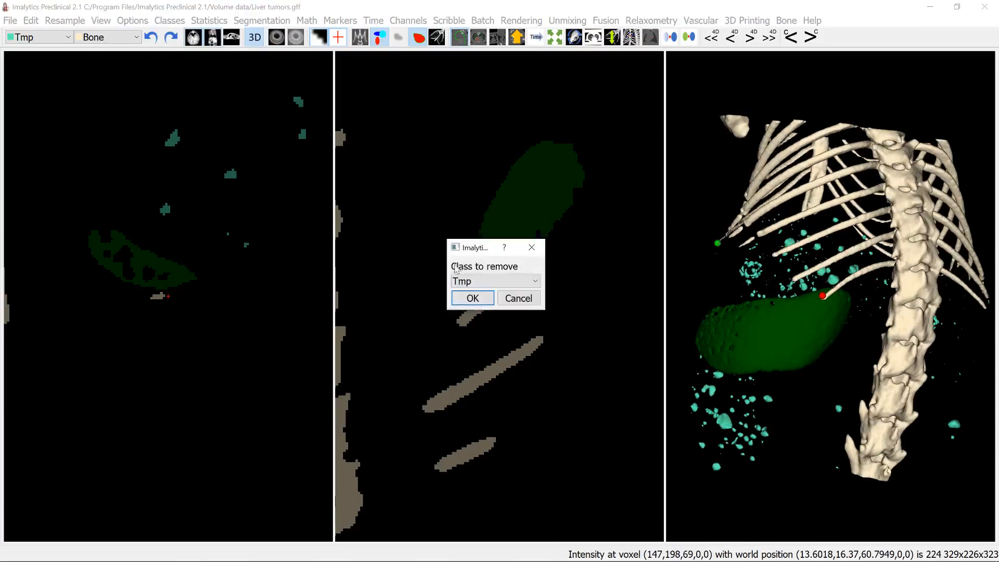
click(472, 297)
mouse_move(708, 252)
mouse_down()
mouse_move(883, 236)
mouse_move(900, 256)
mouse_move(953, 249)
mouse_move(698, 265)
mouse_up()
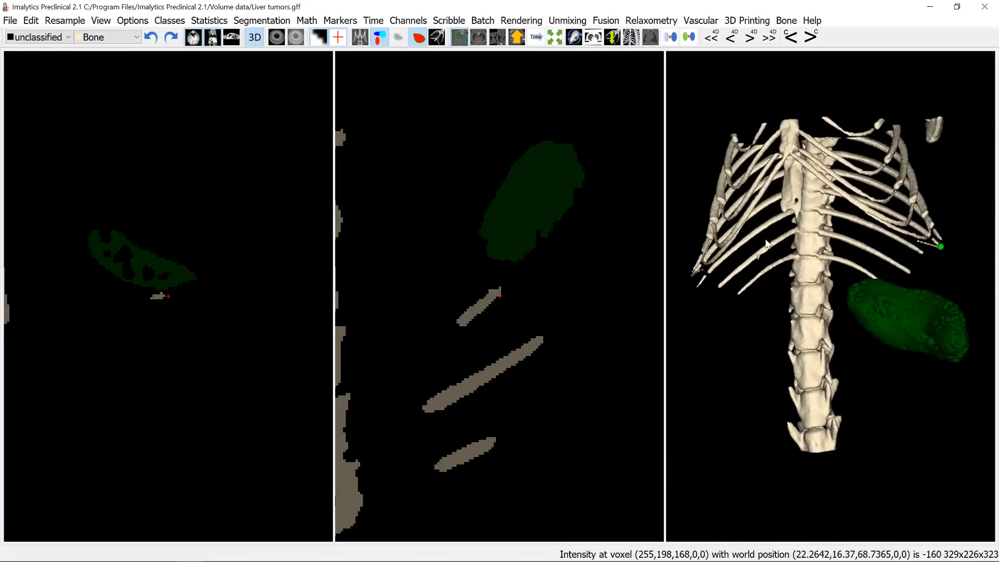
drag(766, 239, 788, 238)
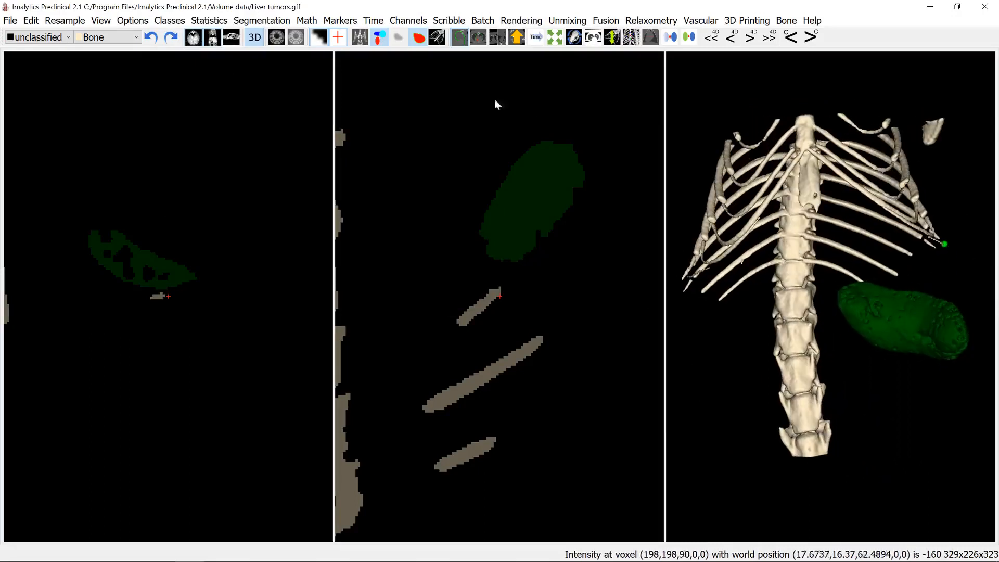
Try a morphological closing of the Spleen class with a distance of 10.0, check the slices for holes, and undo it.
right_click(874, 306)
mouse_move(916, 339)
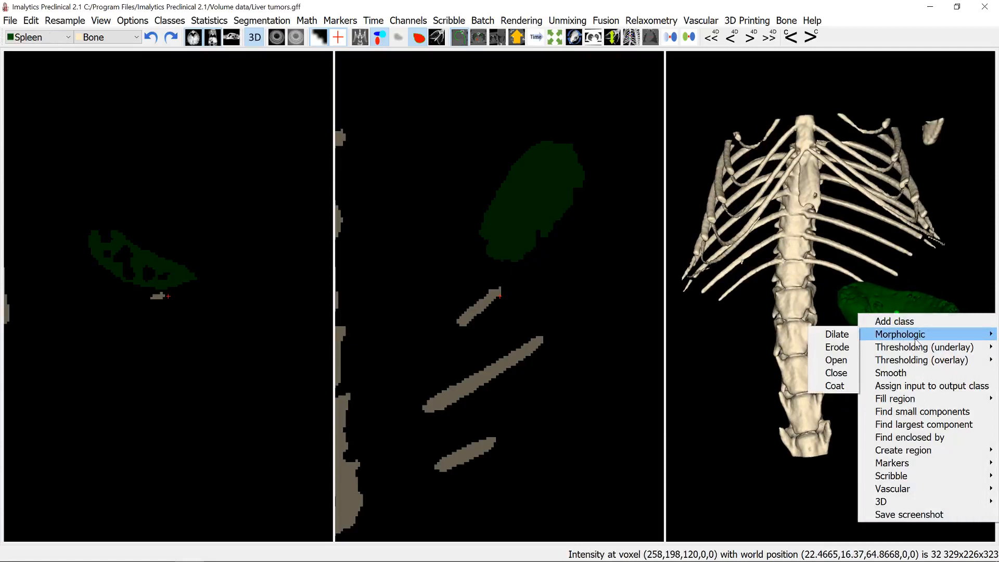
click(838, 373)
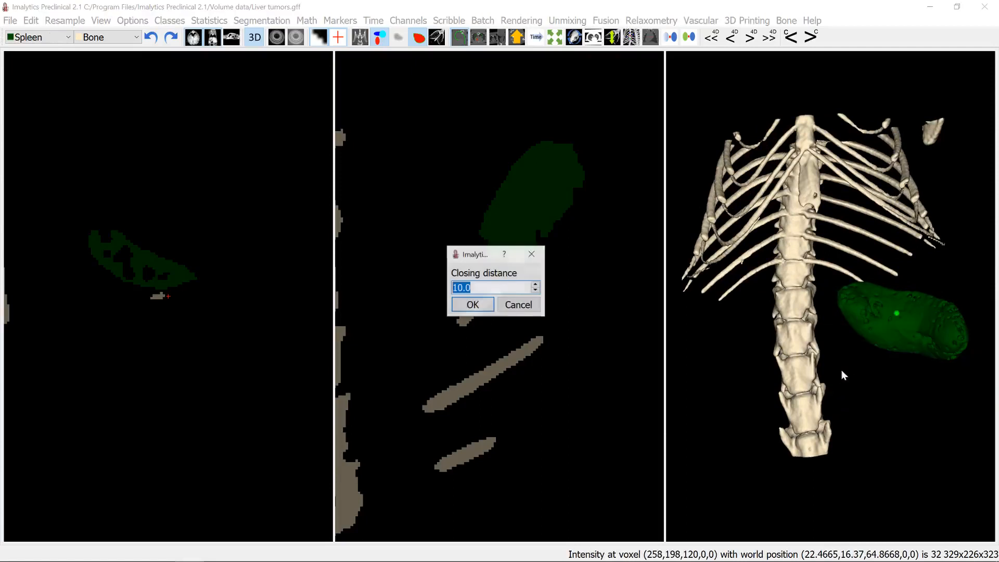
key(Return)
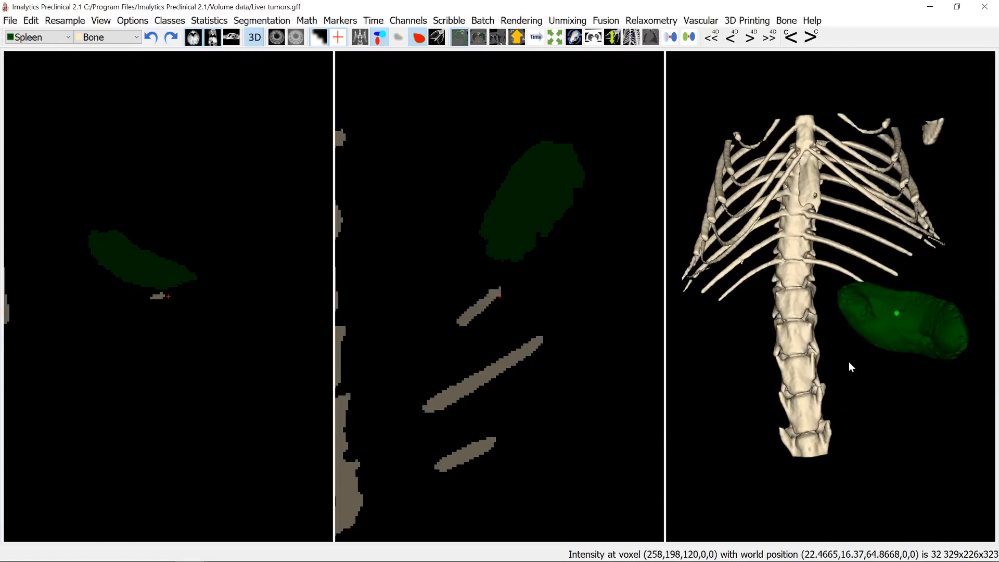
scroll(148, 279, up, 5)
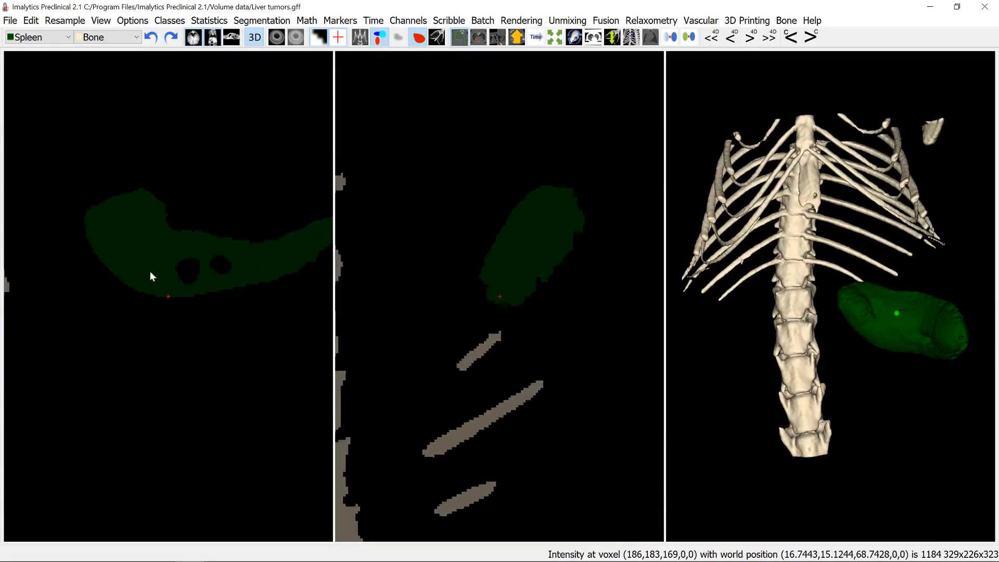
scroll(157, 290, up, 3)
scroll(161, 275, down, 4)
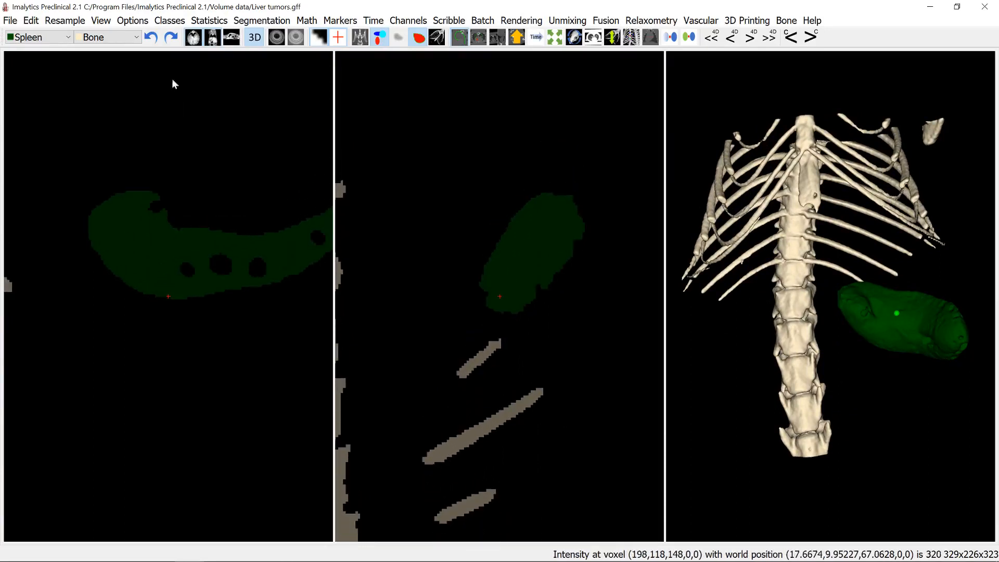
click(151, 37)
Fill the holes inside the Spleen class with a morphological closing that uses a larger closing distance.
right_click(142, 233)
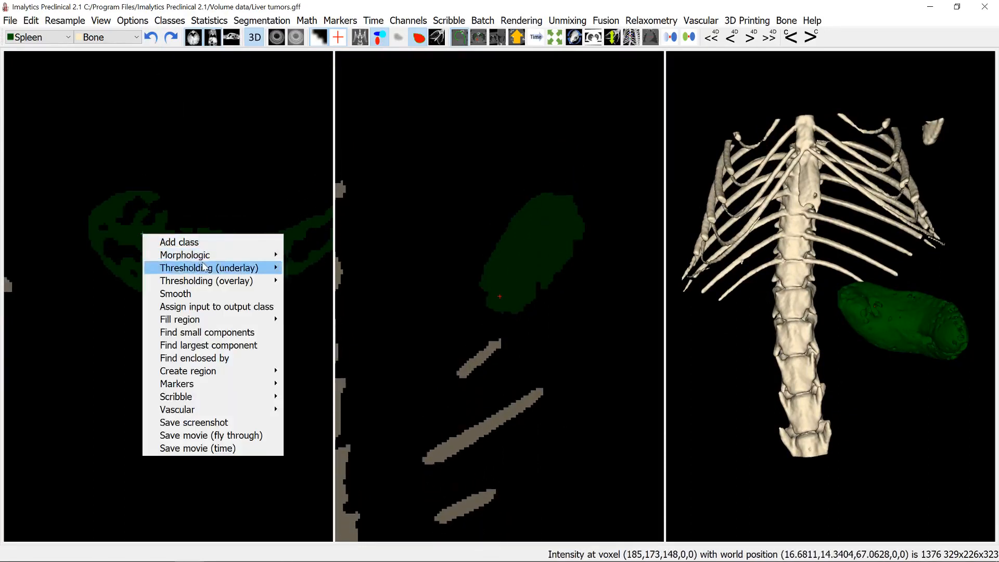
mouse_move(211, 255)
click(309, 295)
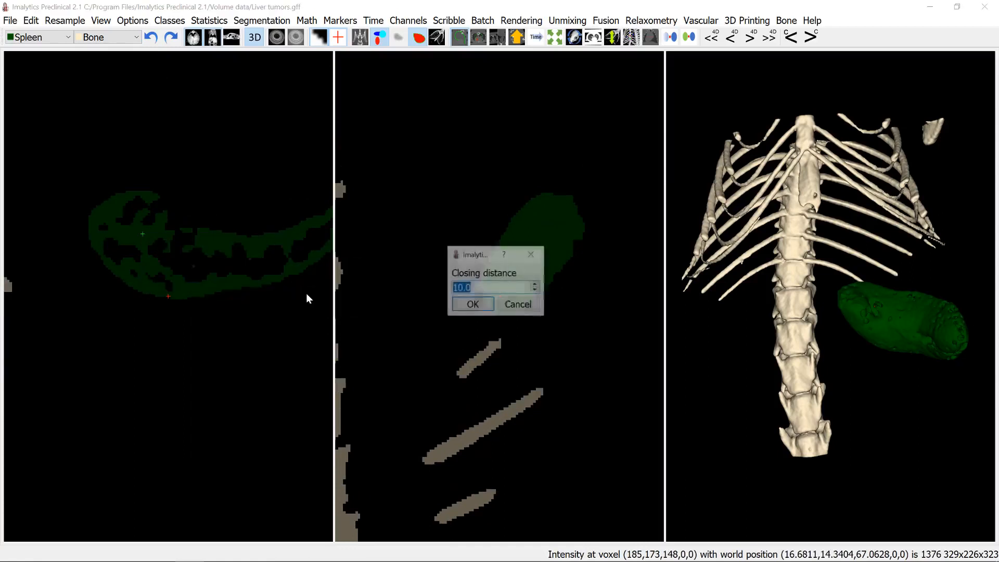
key(Return)
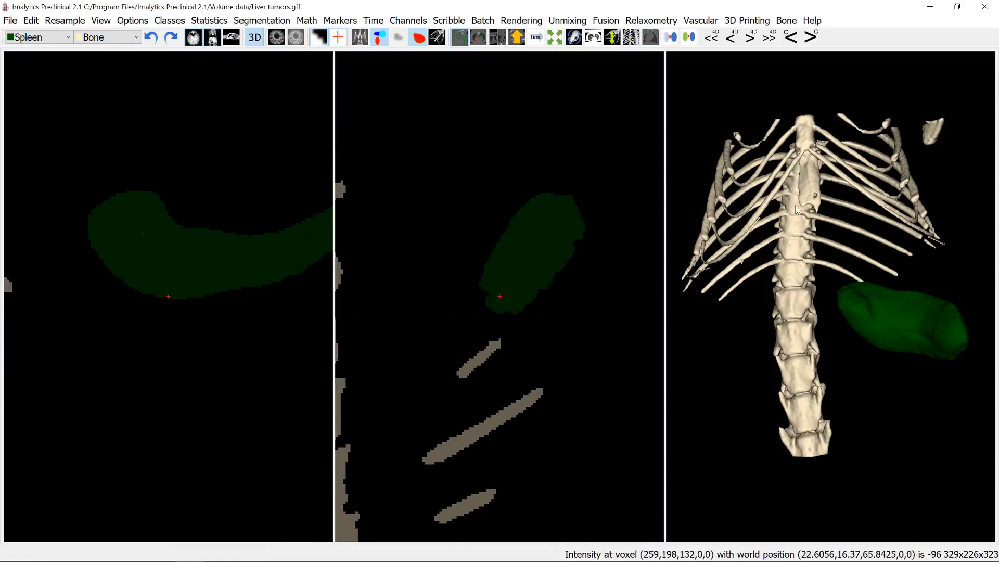
Show the CT underlay again and lower the maximum of its display range to about 2328.
click(364, 35)
click(277, 38)
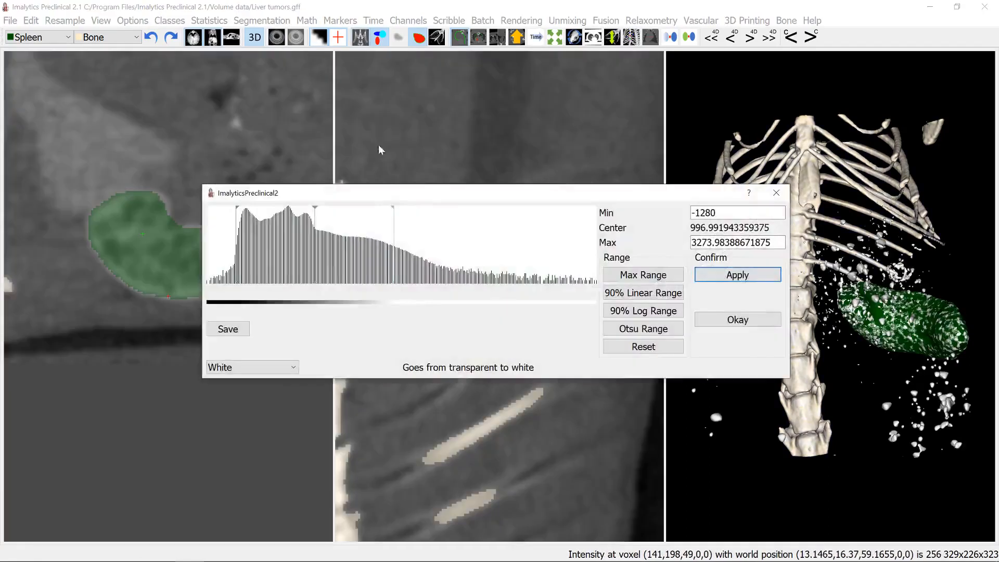
drag(444, 194, 308, 308)
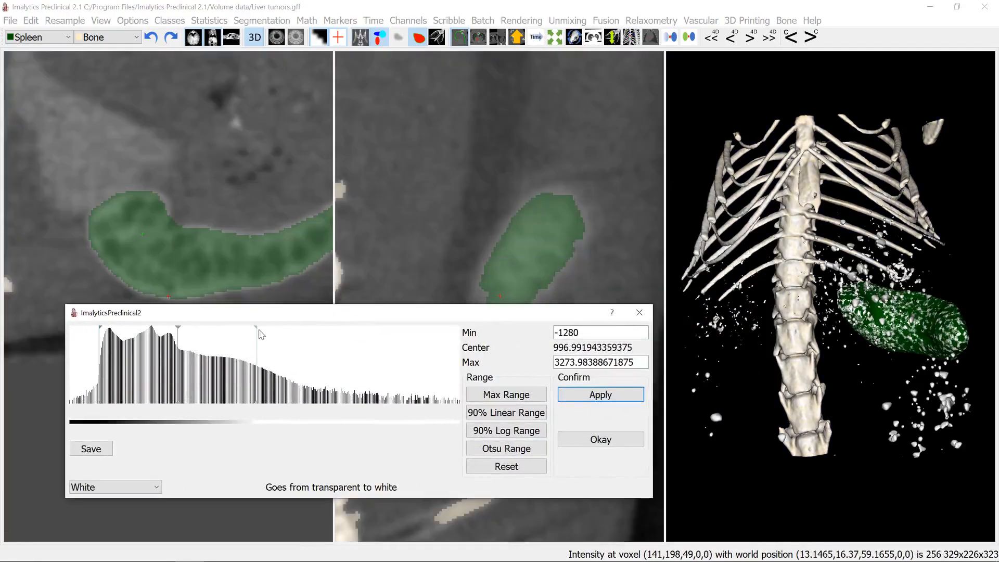
drag(255, 333, 233, 334)
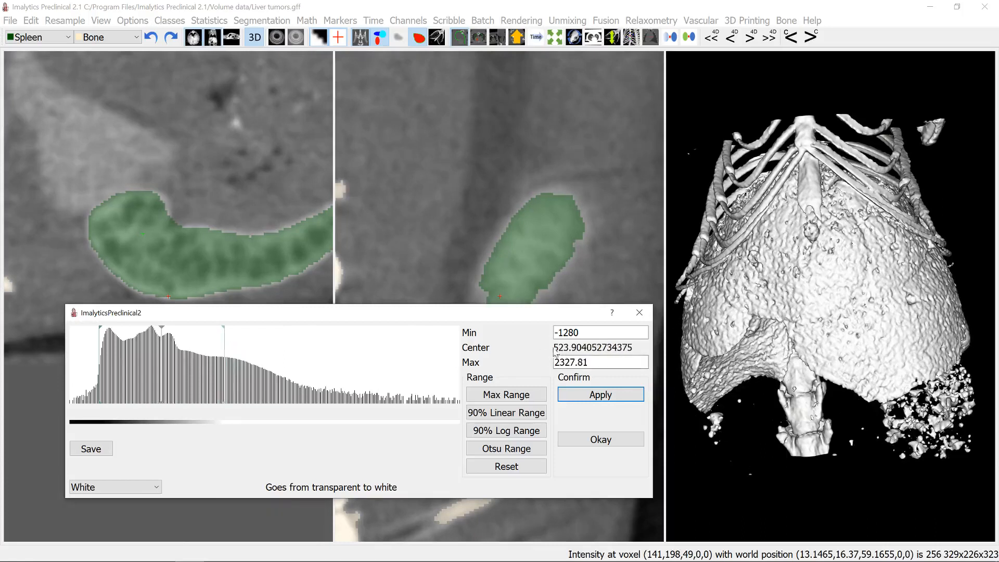
click(640, 312)
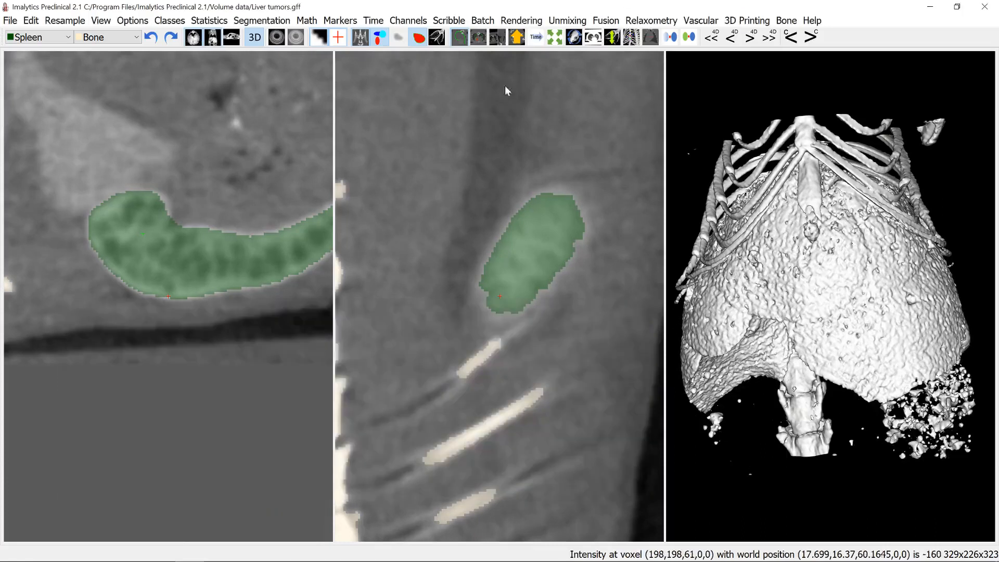
Add a new class named Tmp with unclassified as the input class.
right_click(202, 164)
click(239, 168)
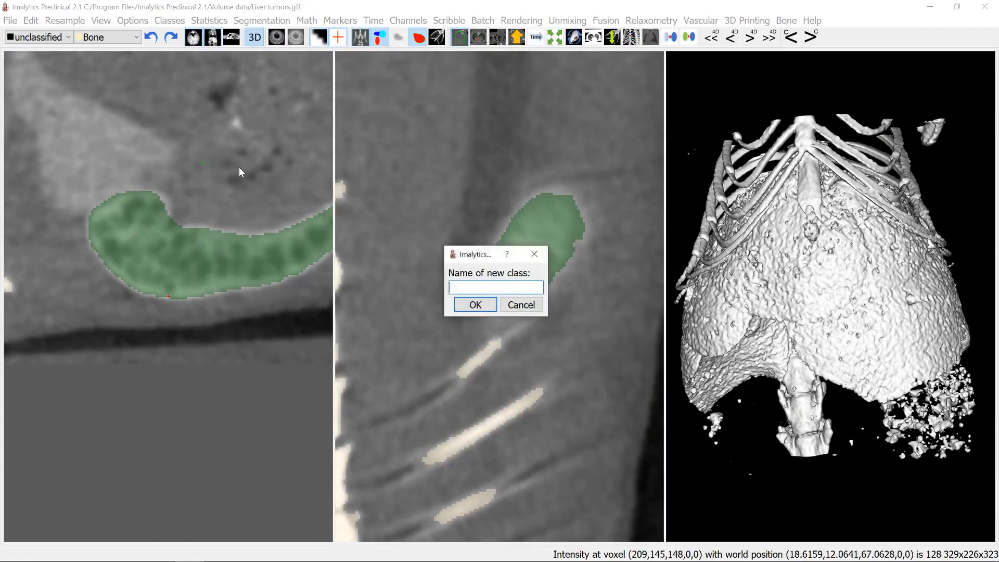
text(Tmp)
key(Return)
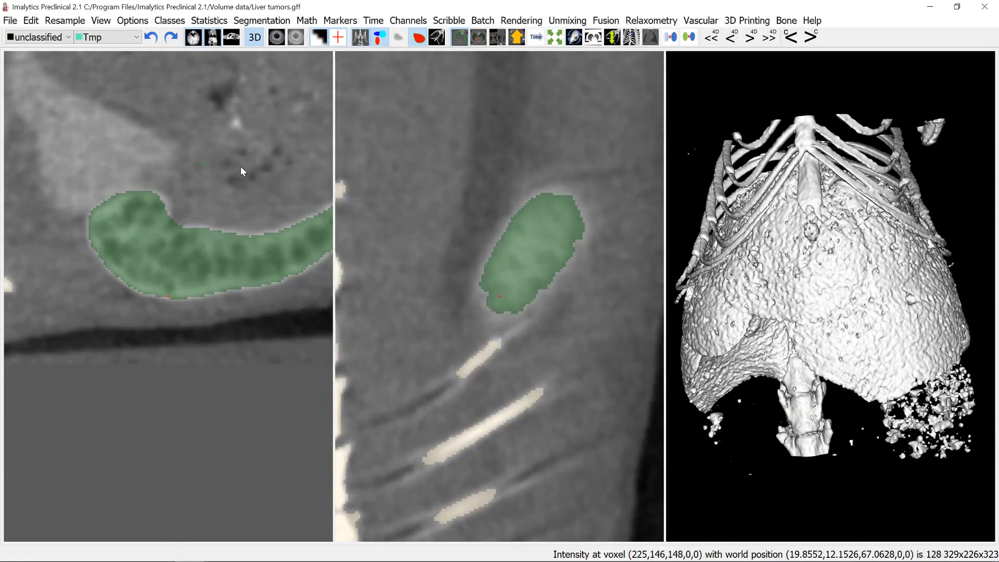
Threshold the underlay above 500 to assign unclassified voxels, including the liver, to the Tmp class.
right_click(147, 142)
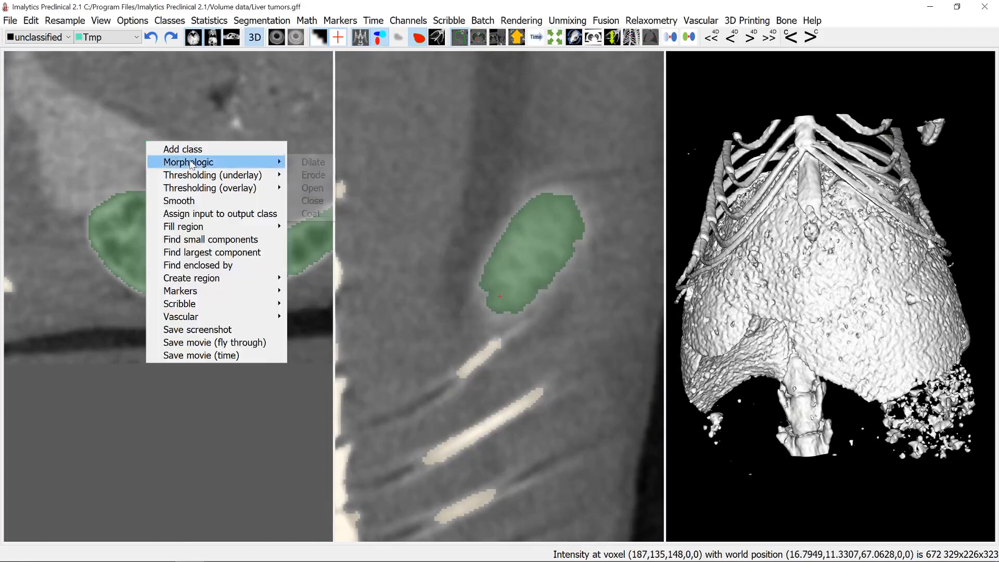
mouse_move(191, 166)
click(314, 175)
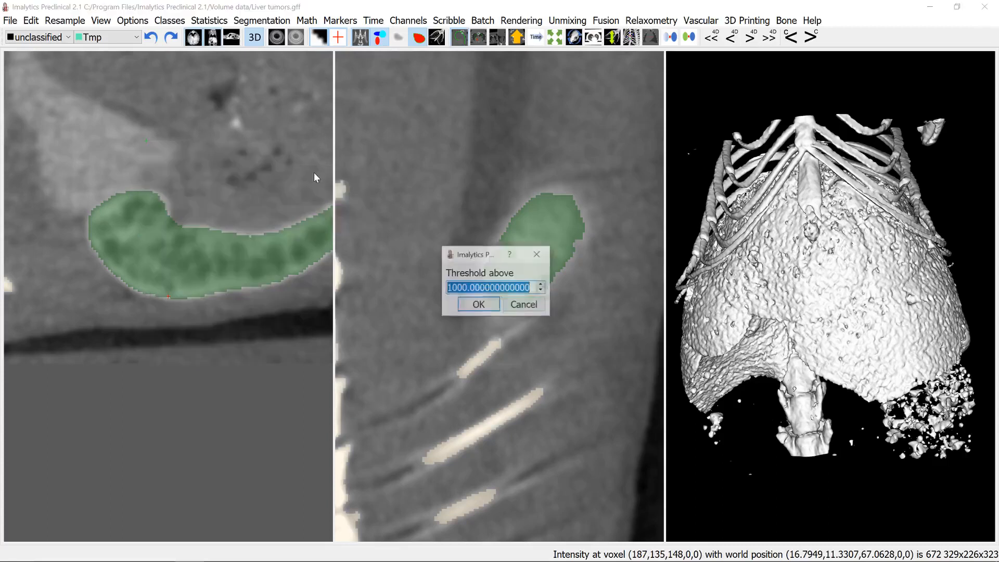
text(500)
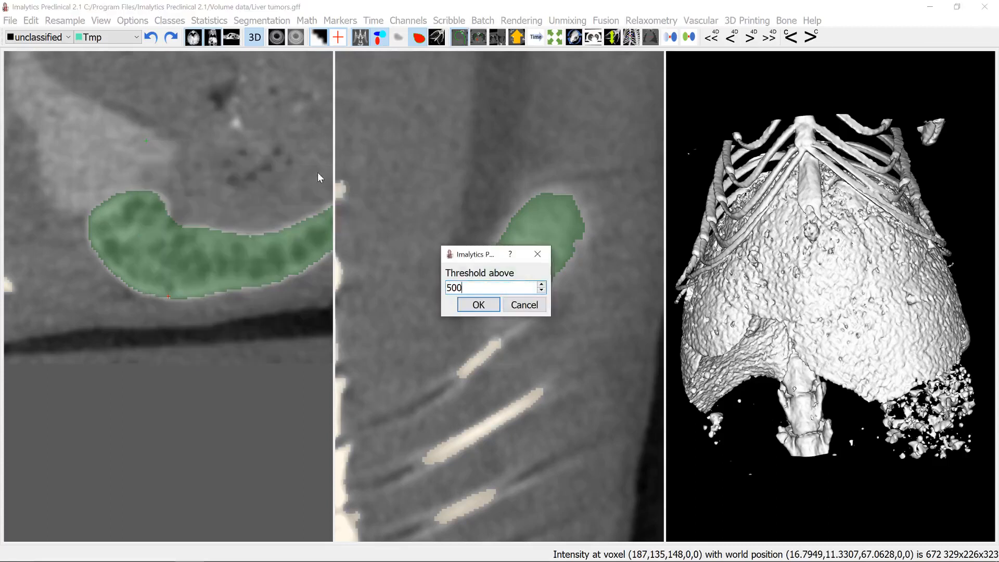
key(Return)
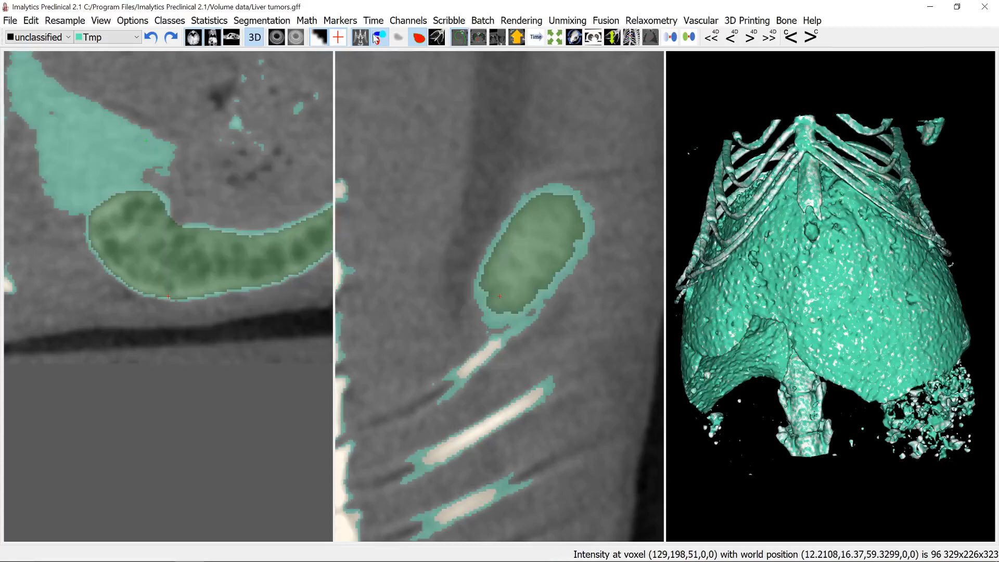
Examine the Tmp voxels bordering the bones and spleen by toggling the underlay and the class overlay at the spine.
click(367, 39)
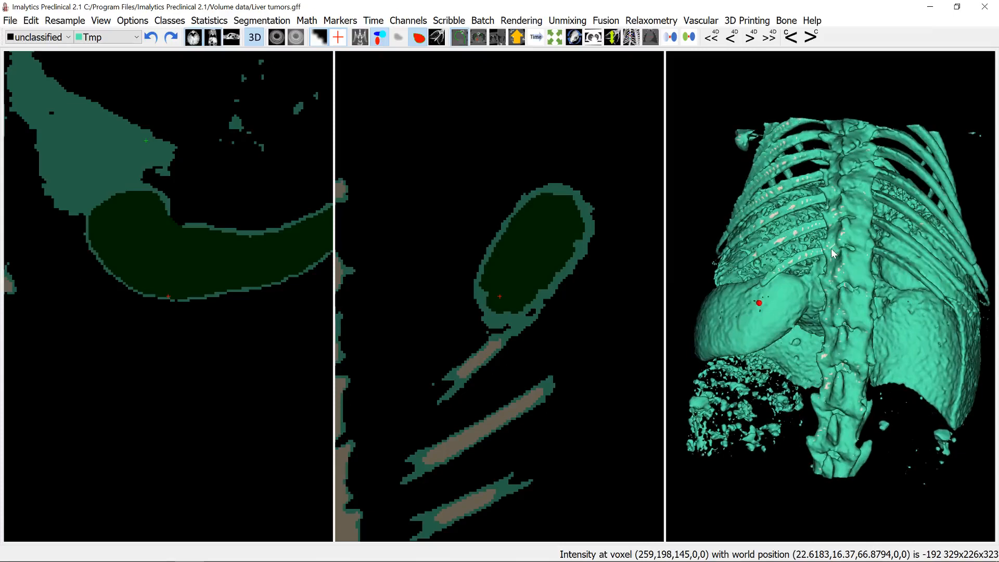
click(856, 234)
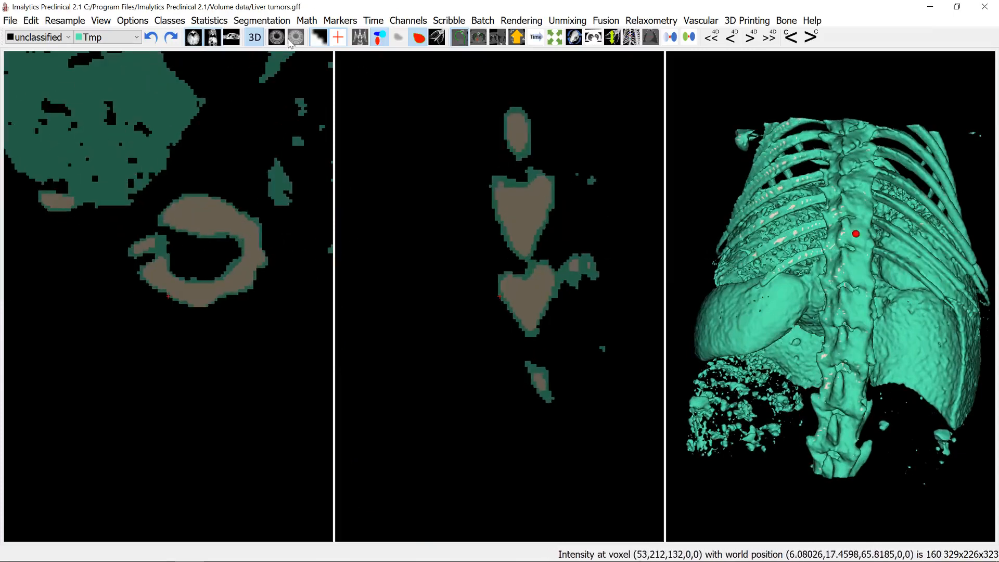
click(360, 42)
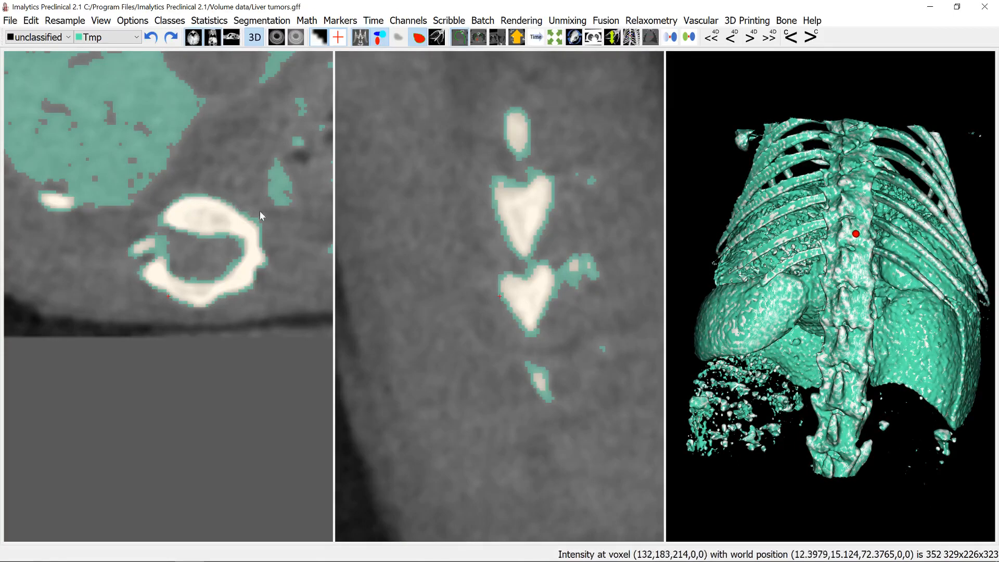
click(377, 39)
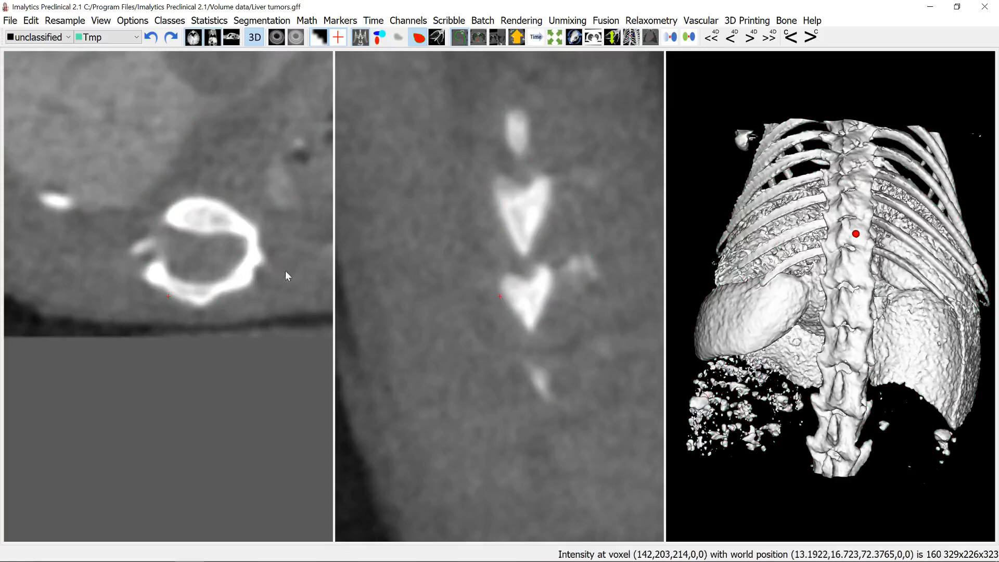
click(379, 37)
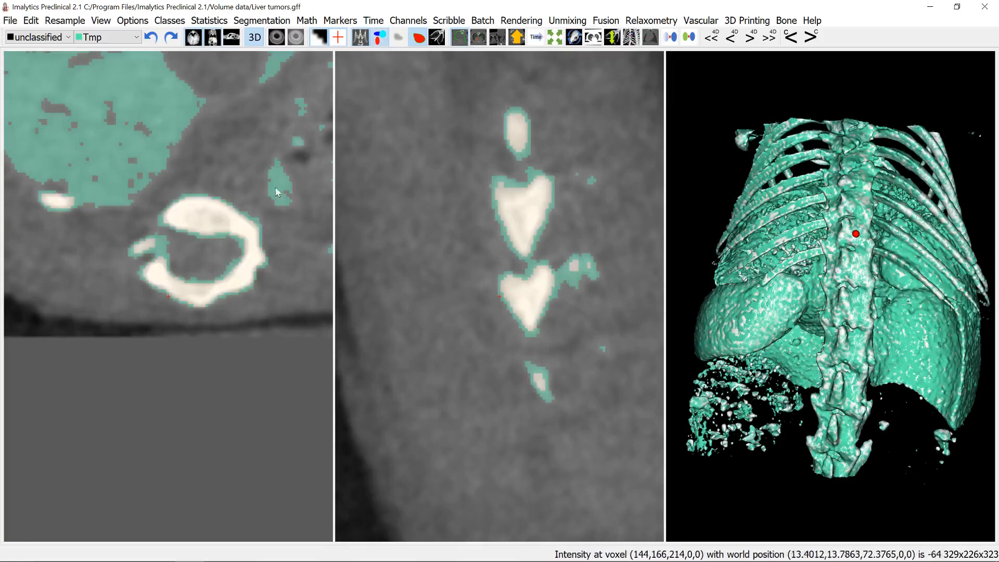
Dilate the Bone class into the Tmp class with a dilation distance of 3.
right_click(223, 221)
mouse_move(285, 243)
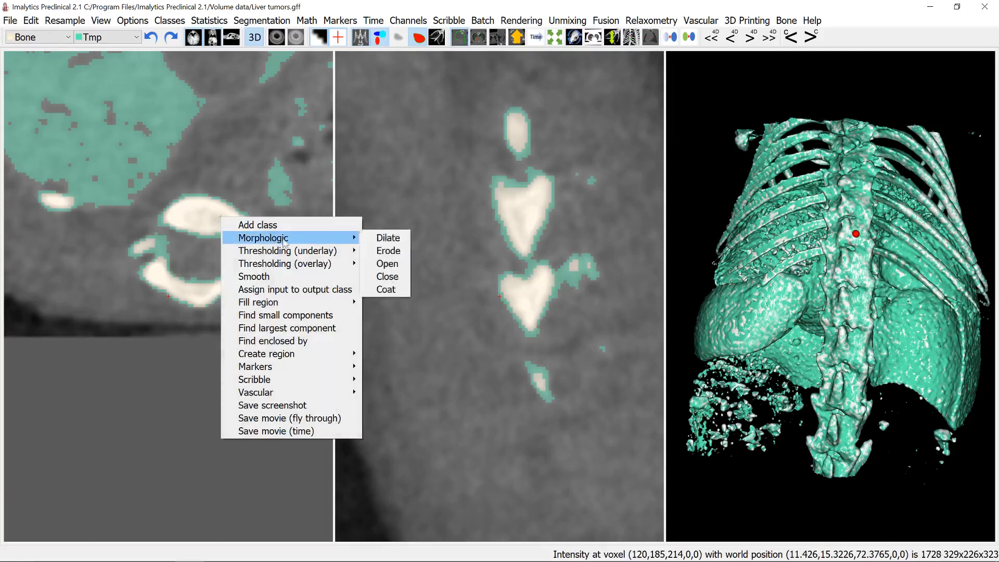
click(386, 240)
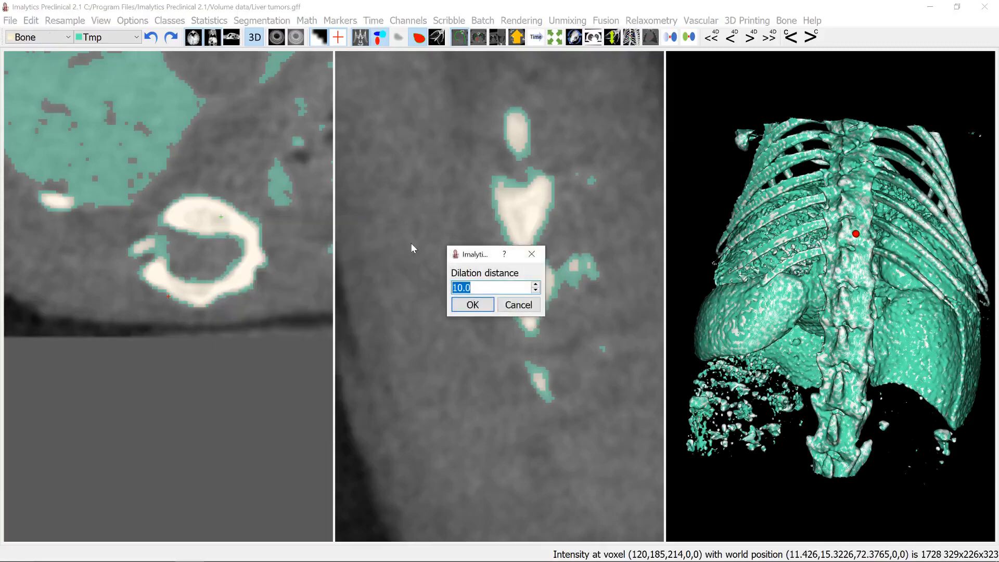
text(3)
key(Return)
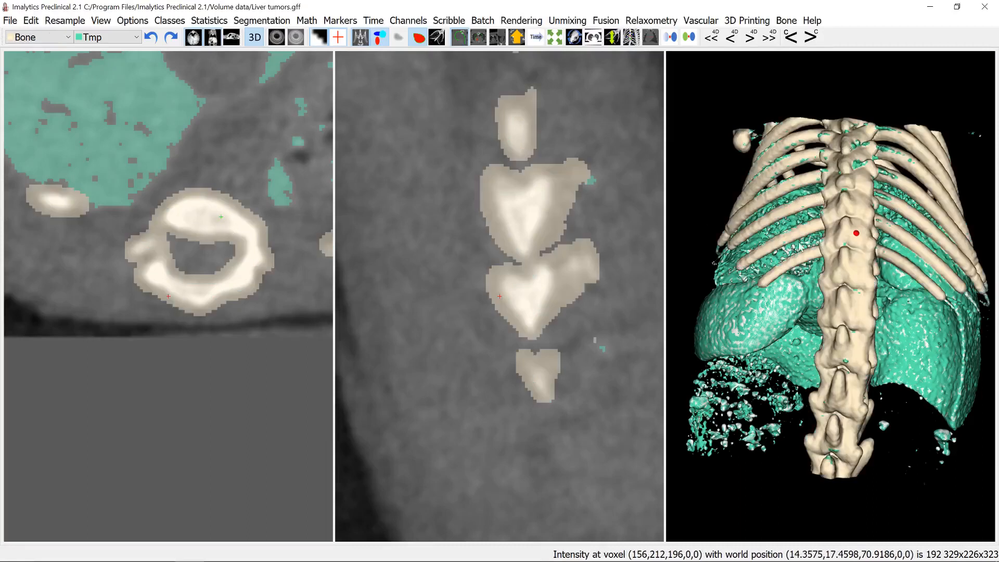
Dilate the Spleen class into the Tmp class with a dilation distance of 3.
drag(860, 256, 839, 248)
click(751, 324)
right_click(201, 220)
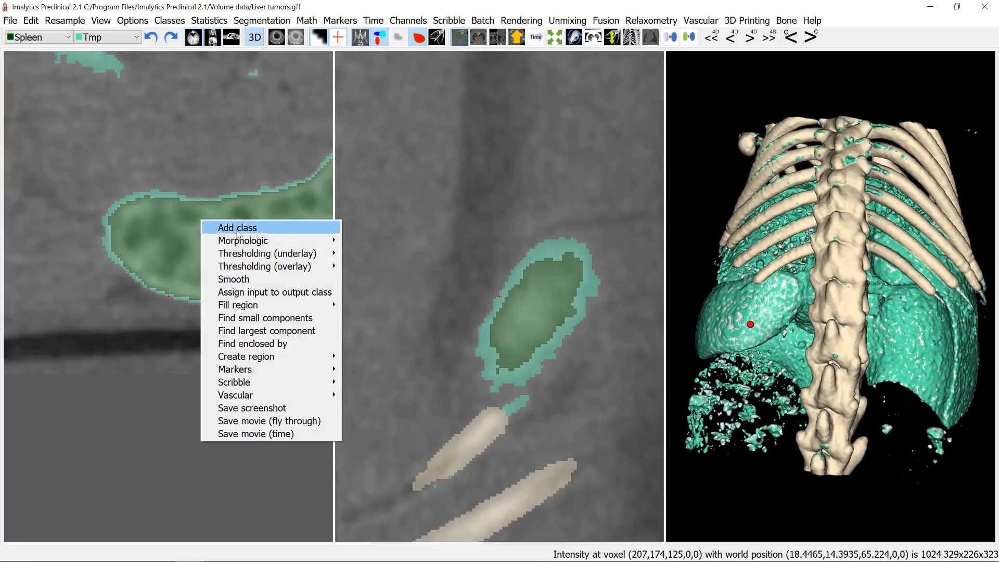
mouse_move(246, 242)
click(361, 241)
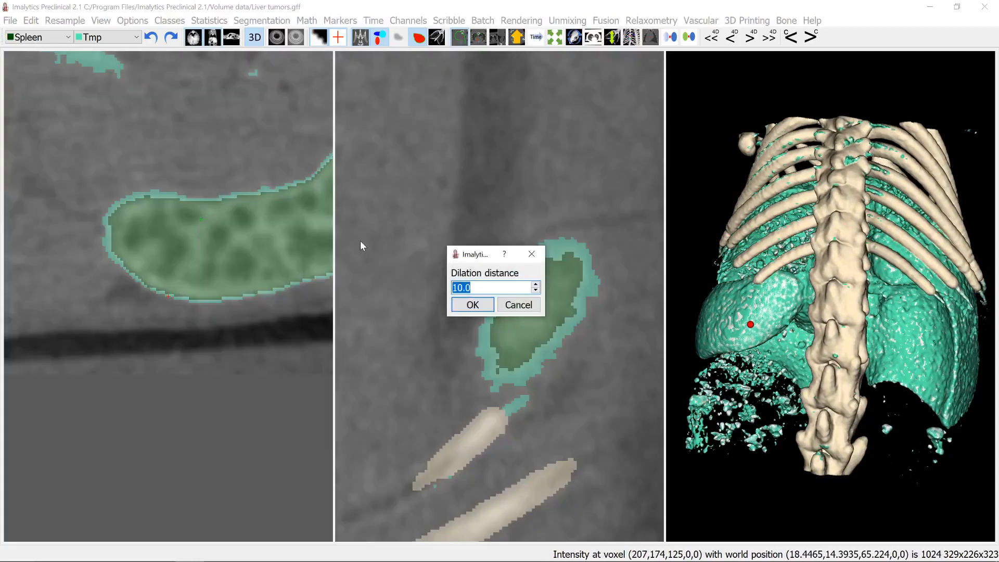
text(3)
key(Return)
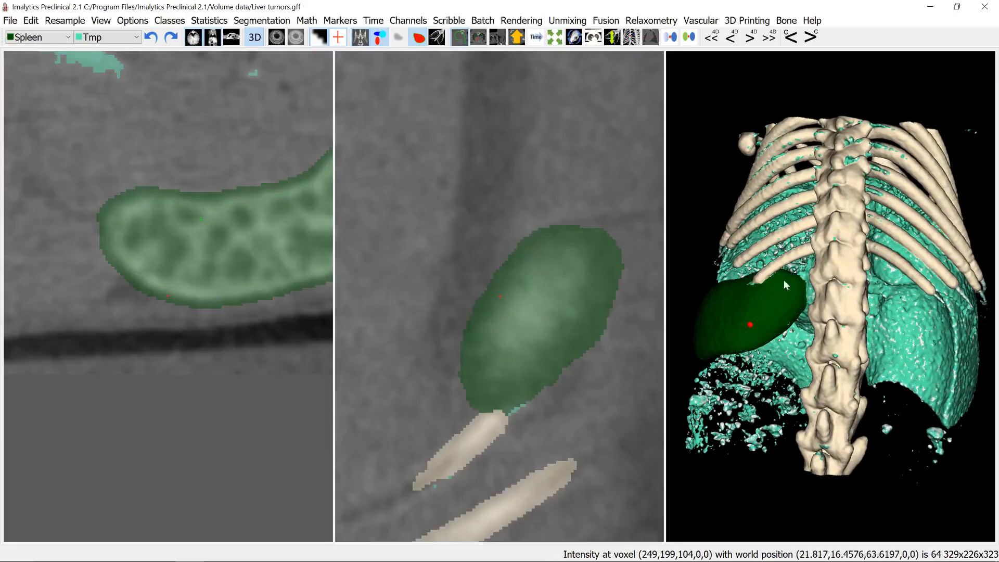
Add a new class named Liver, starting from the Tmp surface of the liver in the 3D view.
drag(874, 199, 775, 266)
scroll(776, 262, down, 2)
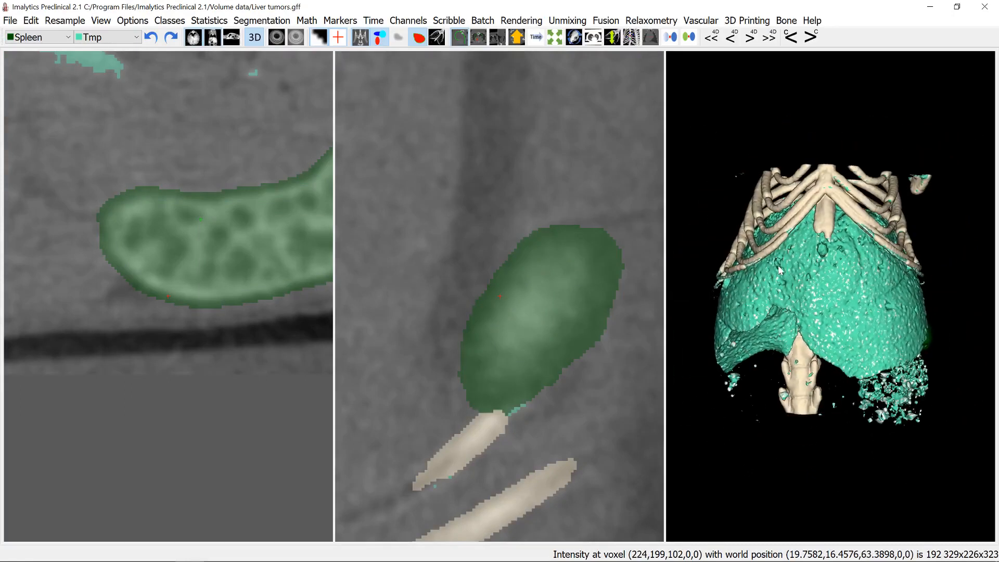
right_click(838, 289)
click(855, 292)
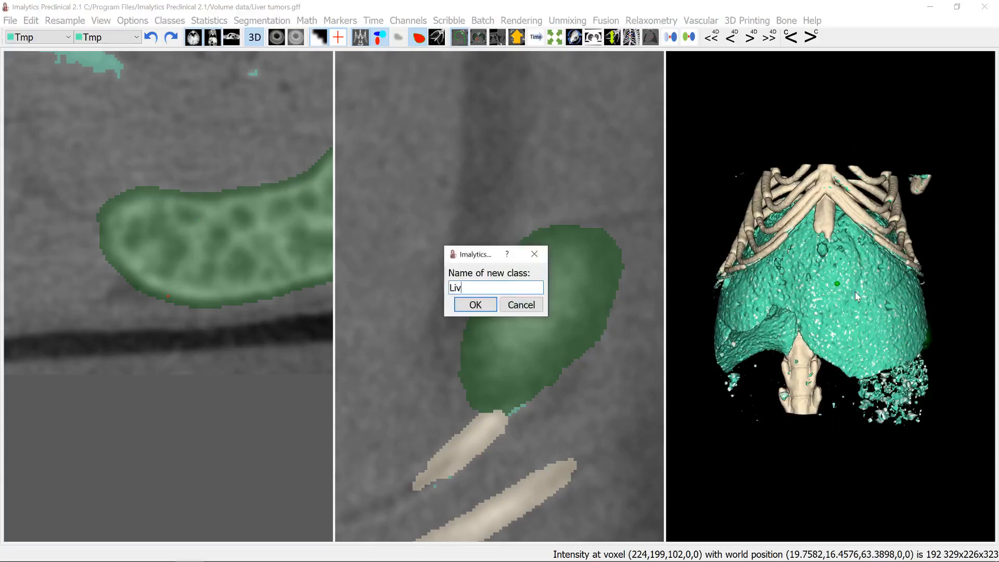
key(Return)
Assign the connected liver region of Tmp to the Liver class with an unlimited region fill, and hide the underlay.
right_click(826, 271)
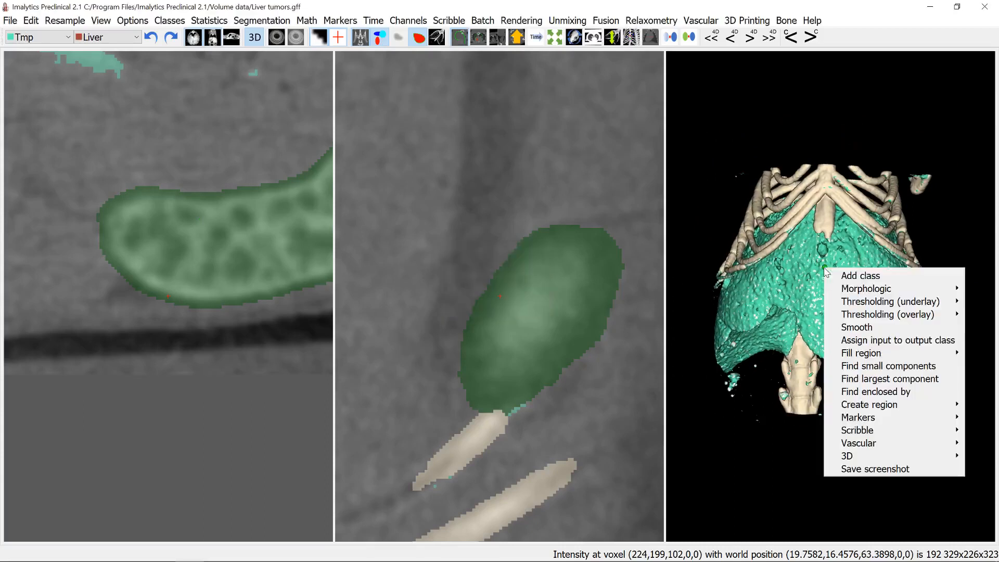
mouse_move(864, 354)
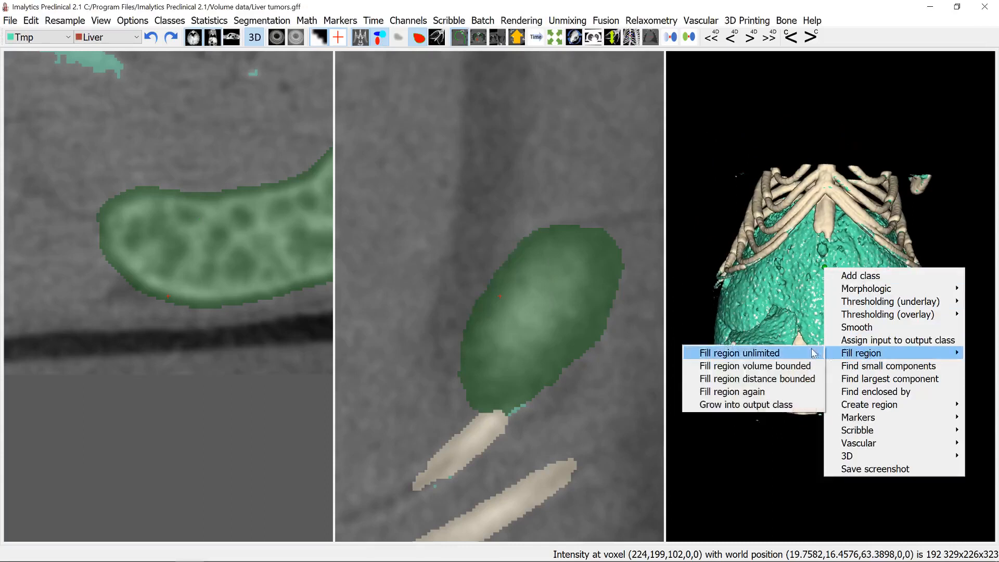
click(812, 352)
mouse_move(836, 284)
mouse_down()
mouse_move(802, 291)
mouse_move(843, 284)
mouse_move(820, 263)
mouse_move(554, 270)
mouse_move(855, 291)
mouse_up()
click(364, 40)
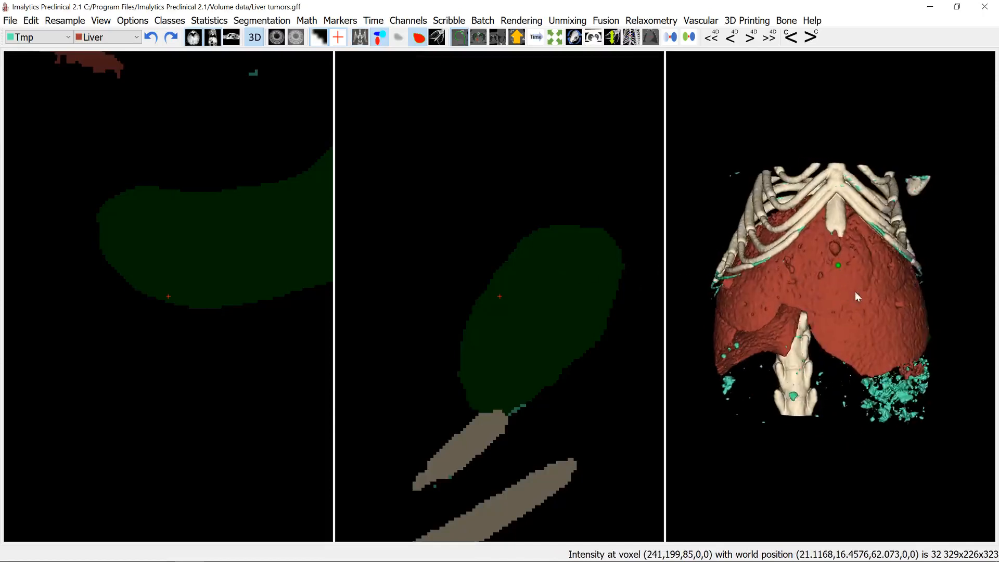
Remove the Tmp class and check the Liver, Bone and Spleen classes from several sides in 3D.
click(173, 26)
click(182, 47)
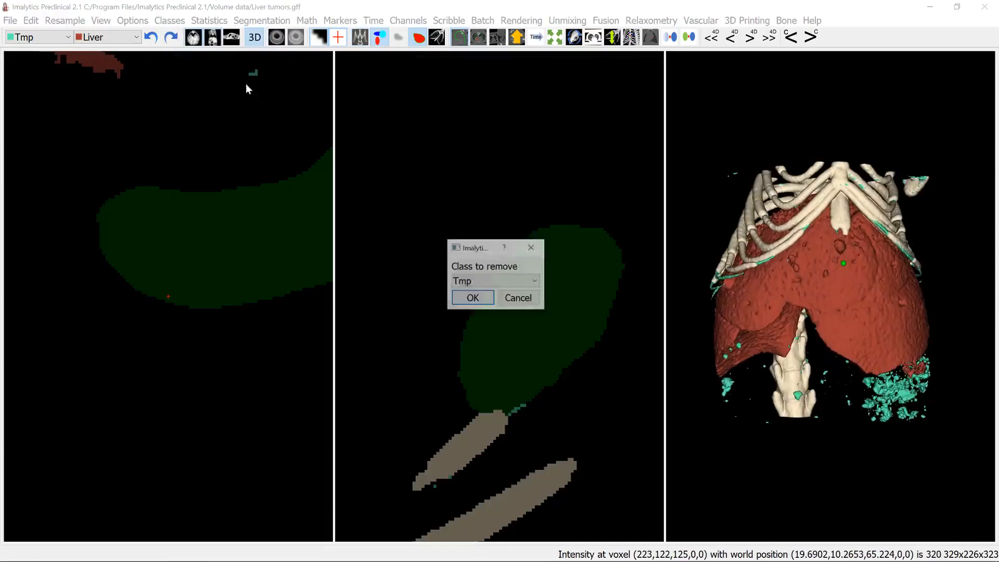
click(471, 299)
drag(815, 265, 860, 343)
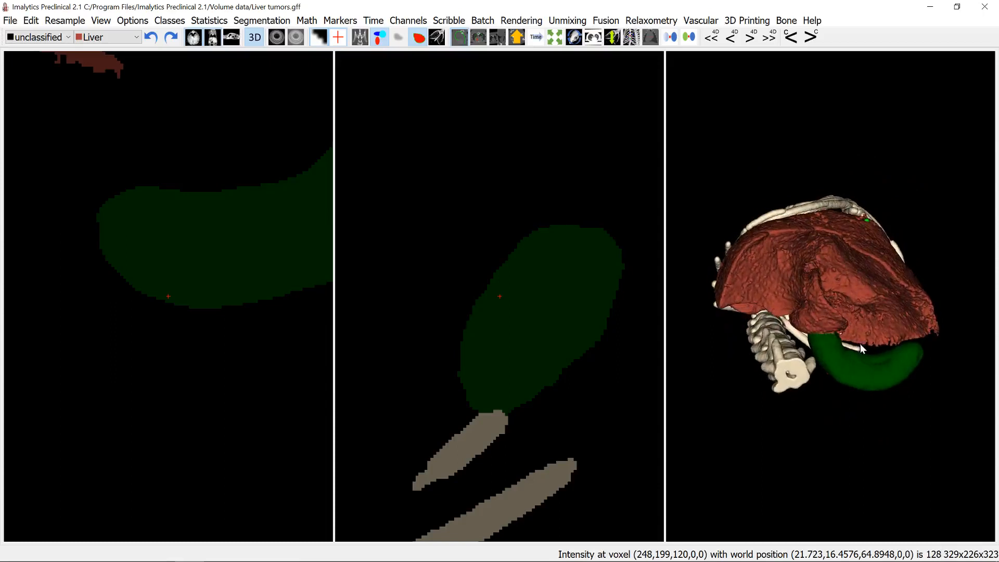
drag(843, 221, 771, 268)
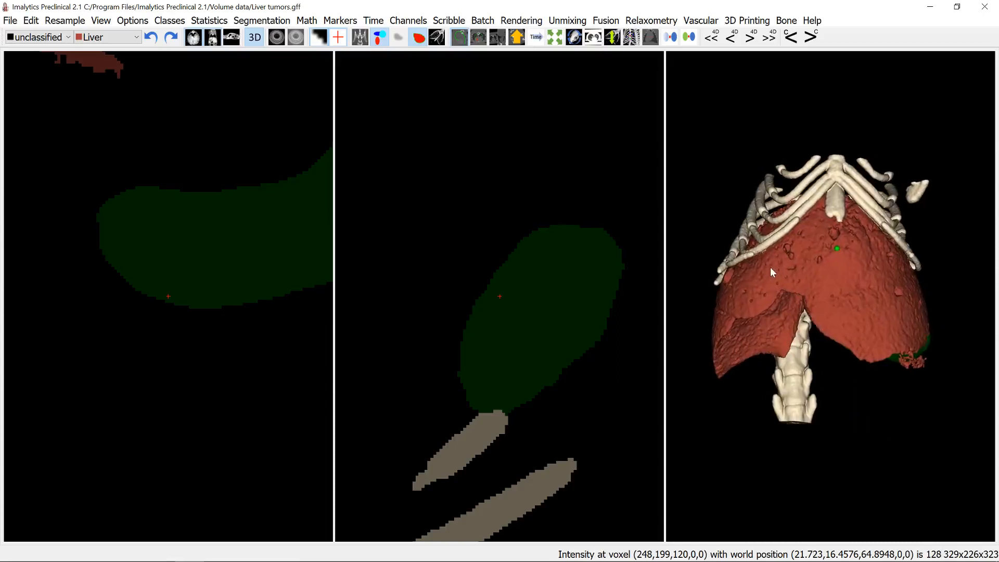
Examine the holes in the Liver class on the slices against the underlay, with the 3D view switched off.
click(857, 273)
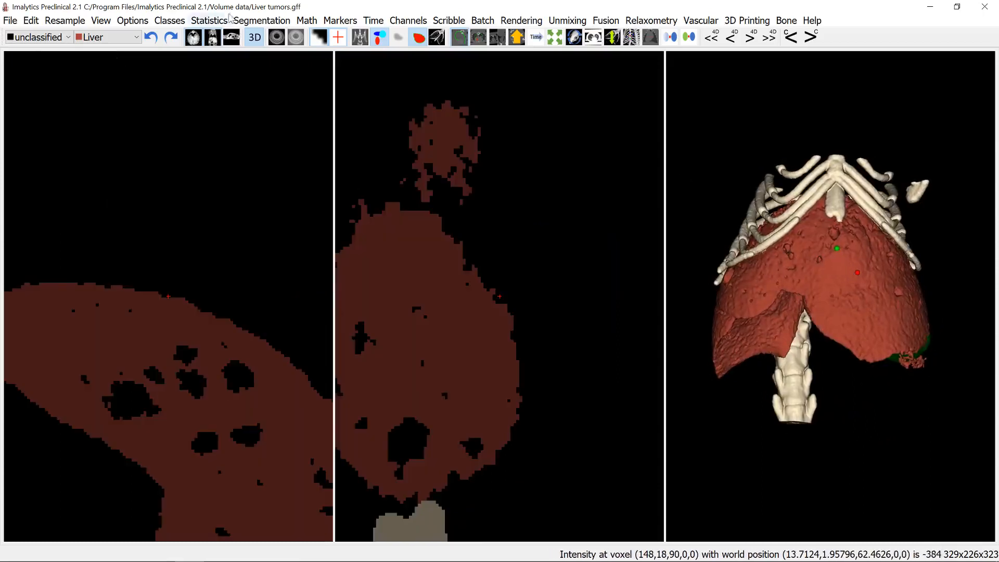
click(361, 39)
click(380, 40)
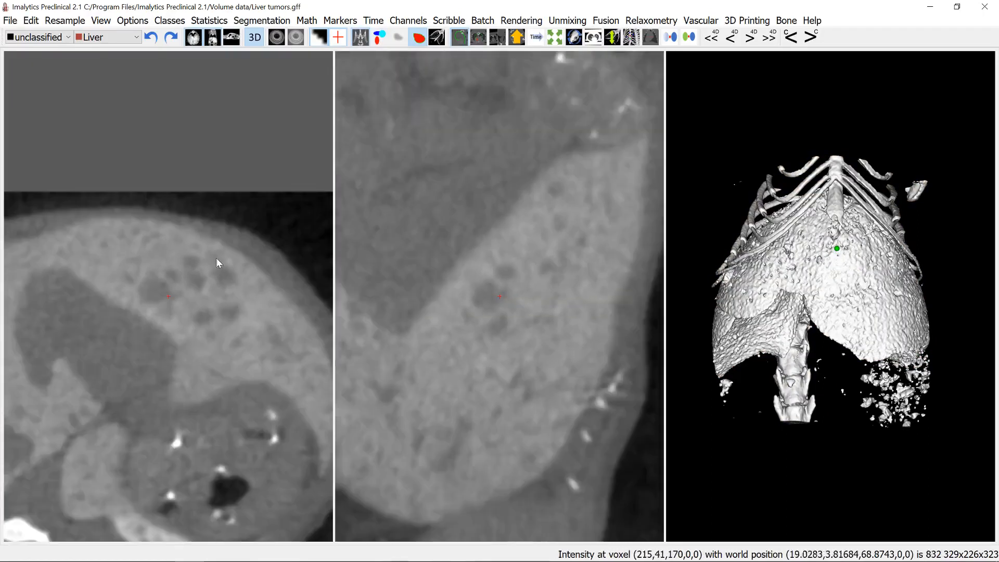
click(381, 37)
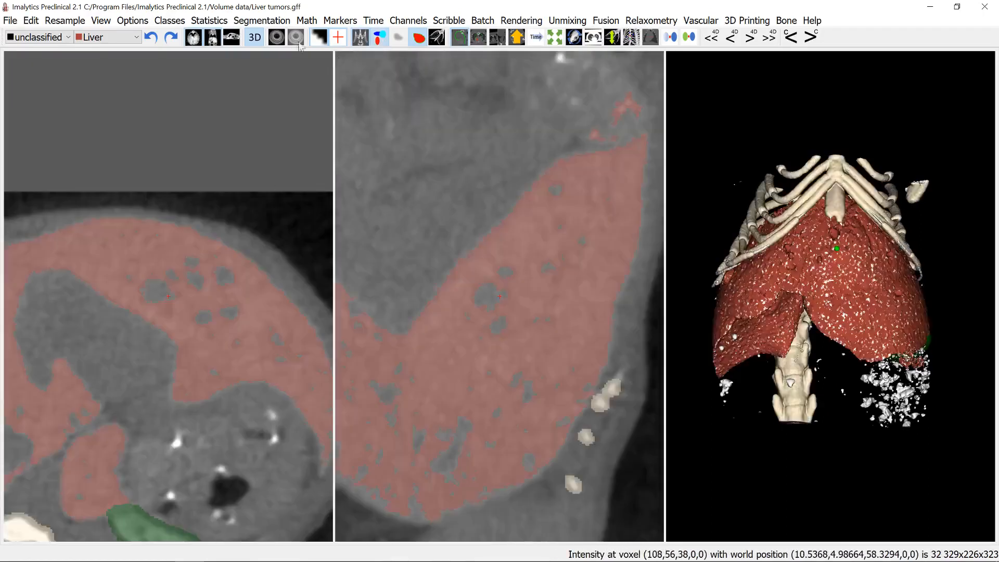
click(255, 37)
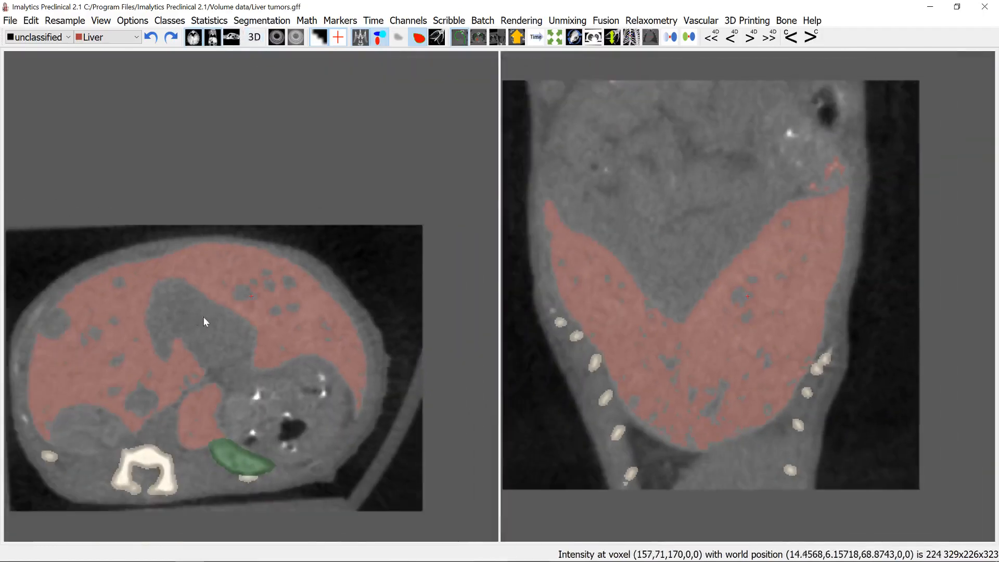
right_drag(198, 356, 214, 328)
Add a new class named Enclosed for the holes inside the liver.
right_click(244, 285)
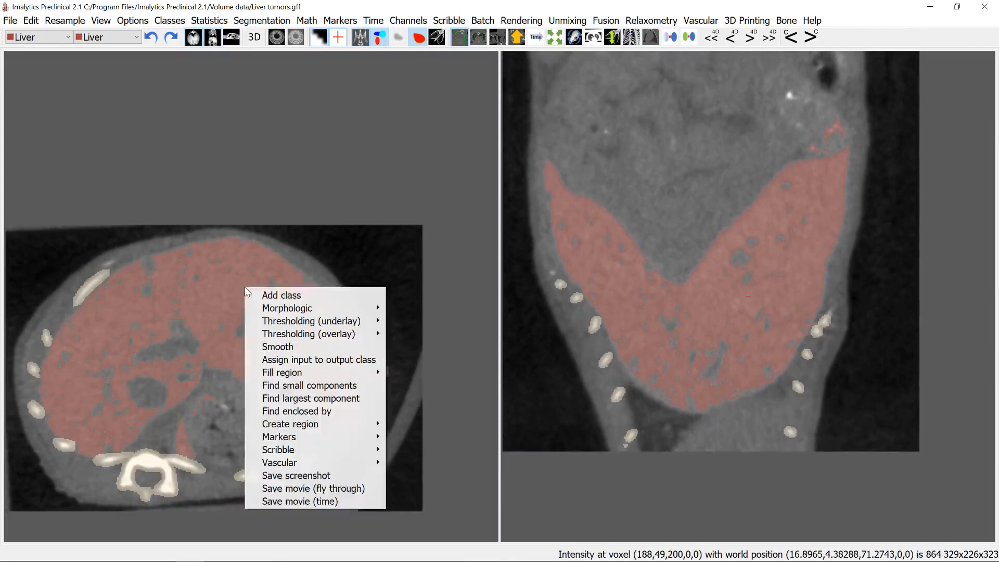
click(270, 295)
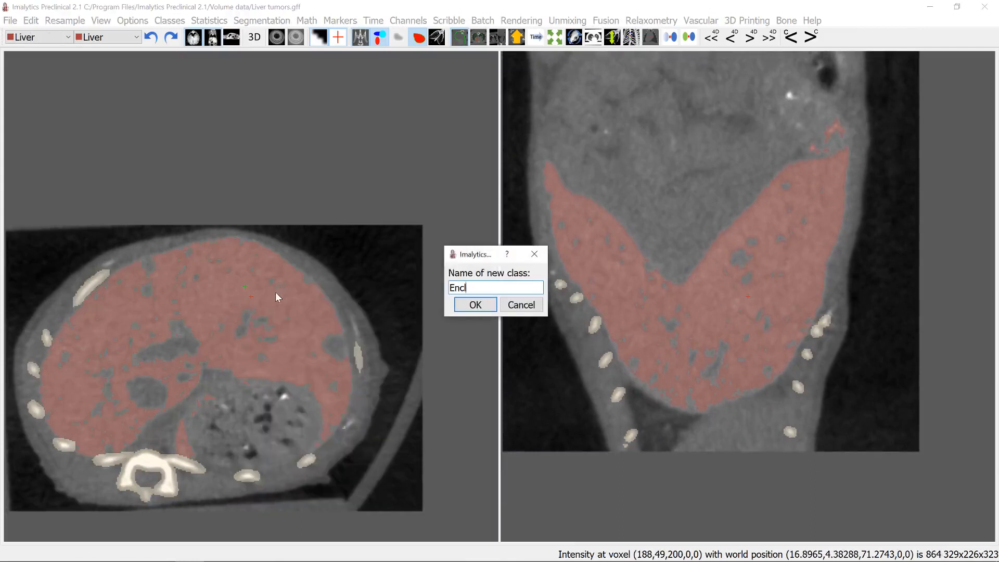
key(Return)
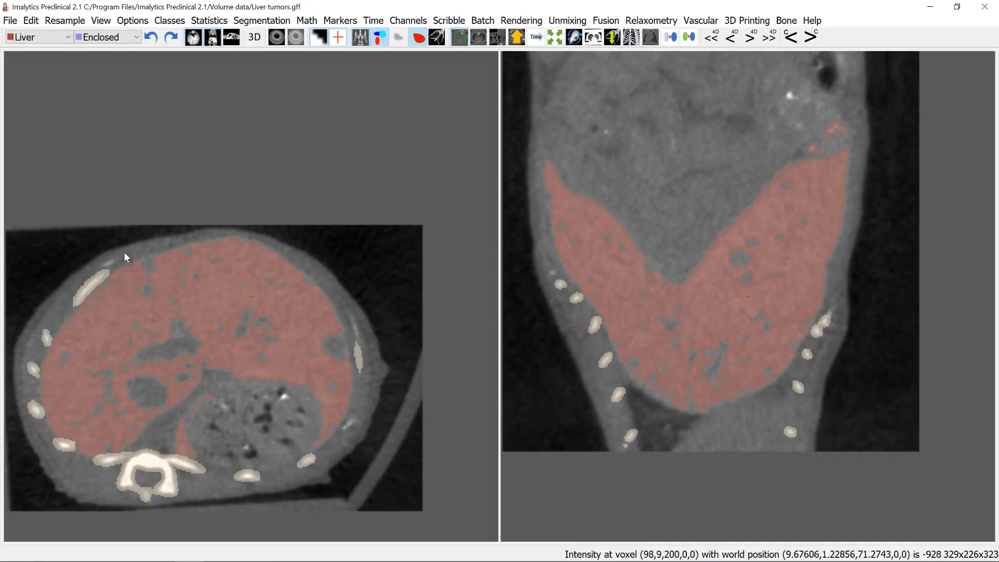
Assign the unclassified regions enclosed by the Liver class to the Enclosed class.
right_click(136, 328)
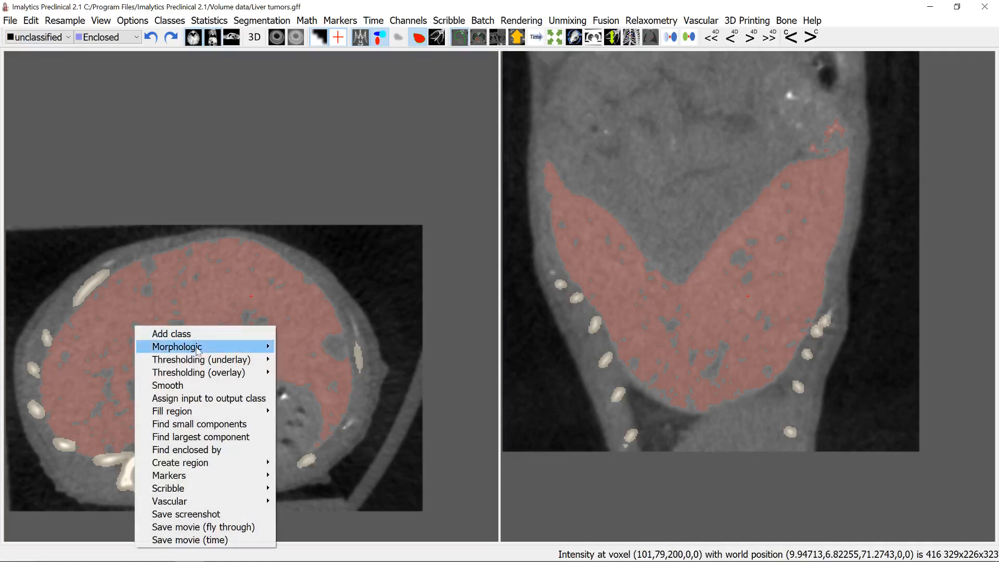
mouse_move(202, 374)
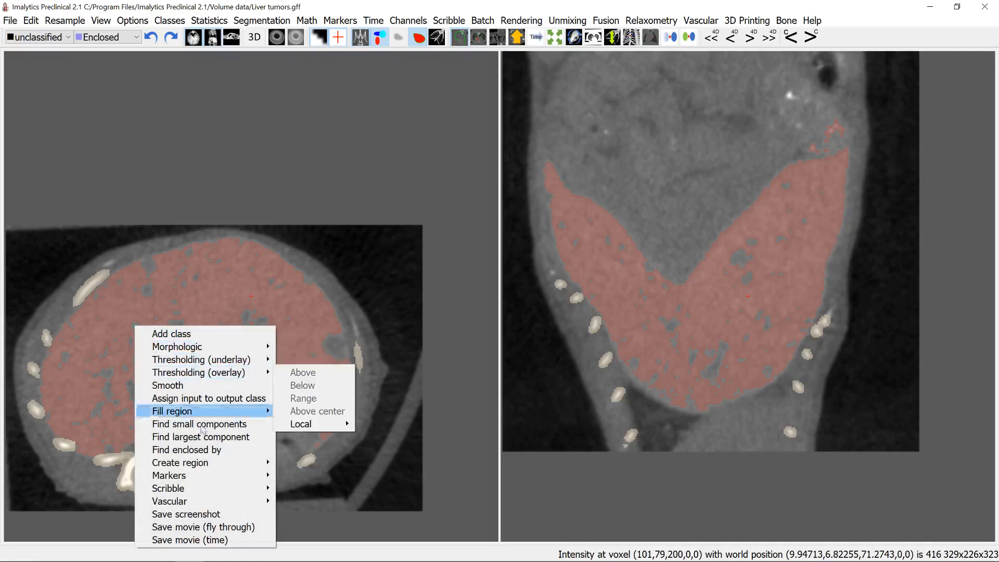
click(201, 451)
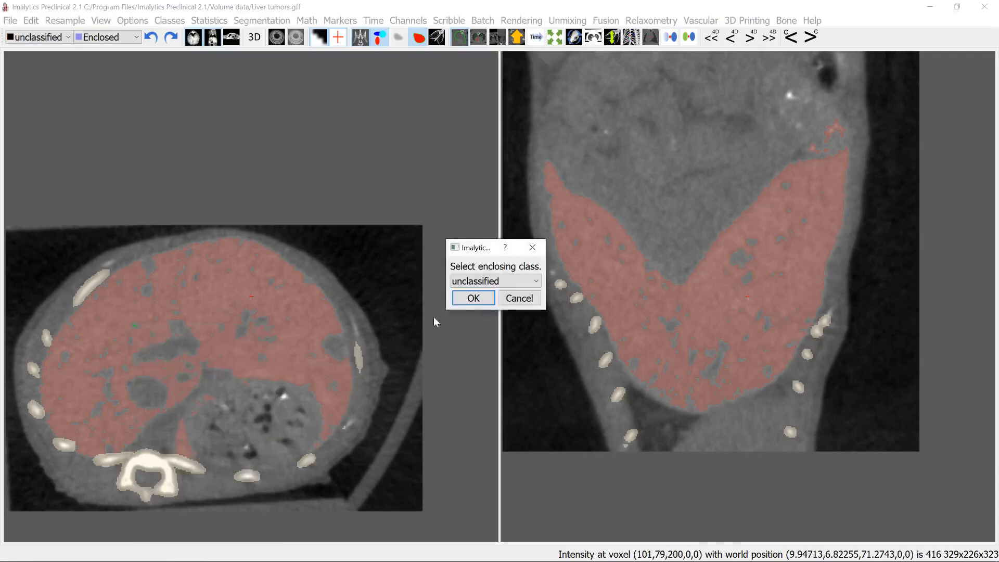
click(481, 284)
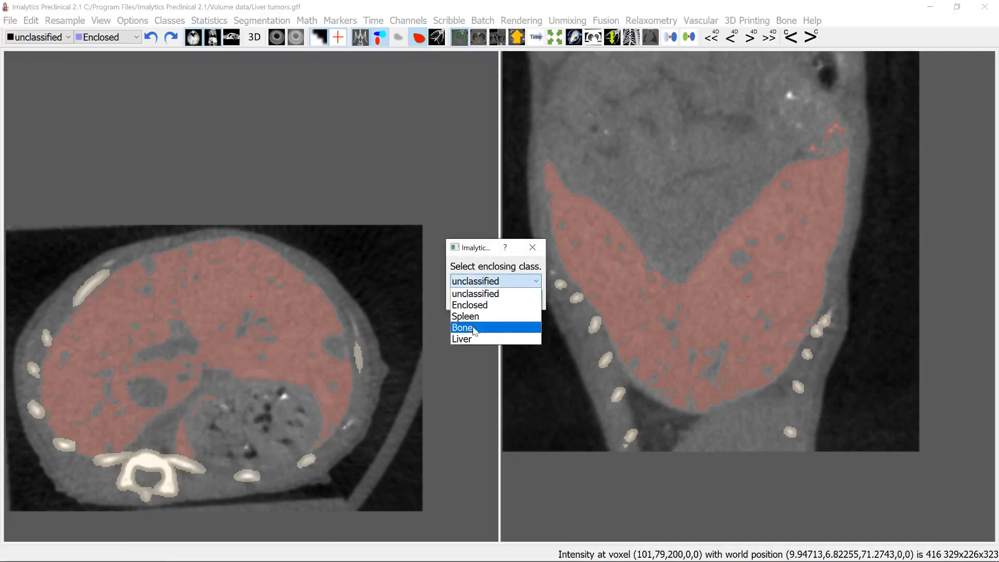
click(474, 339)
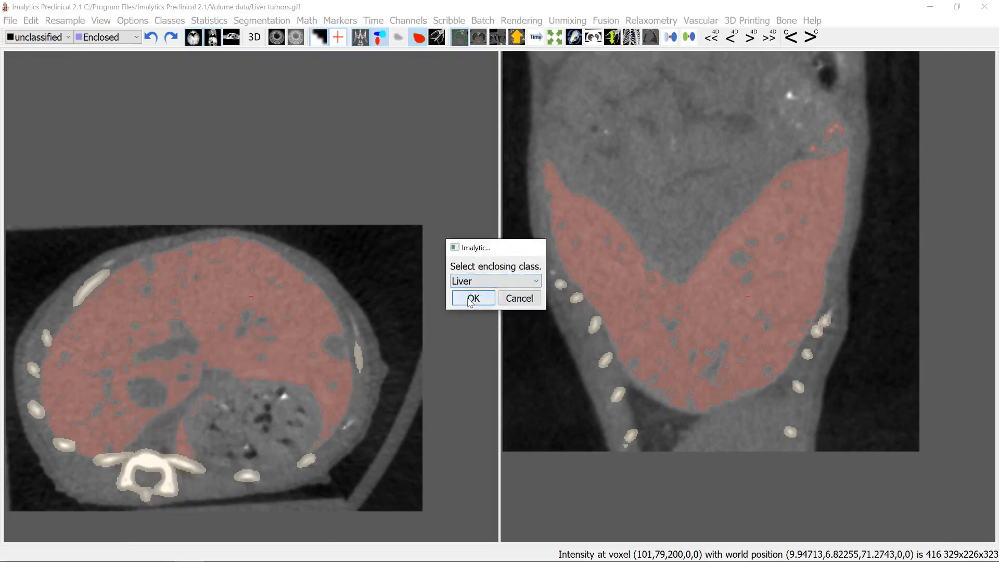
click(473, 299)
click(472, 306)
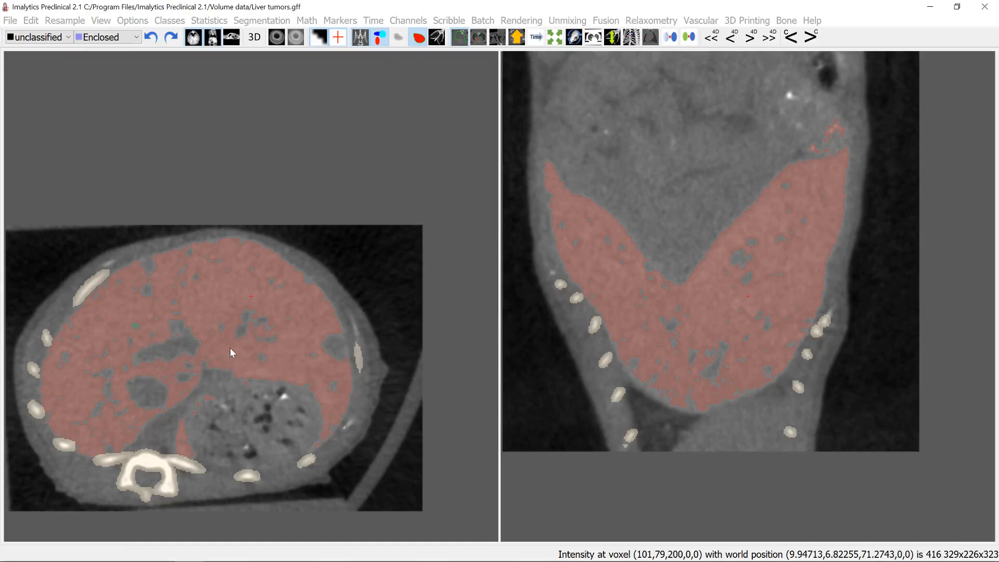
Inspect the Enclosed regions on magnified slices, show the 3D view and hide the underlay.
scroll(235, 357, down, 3)
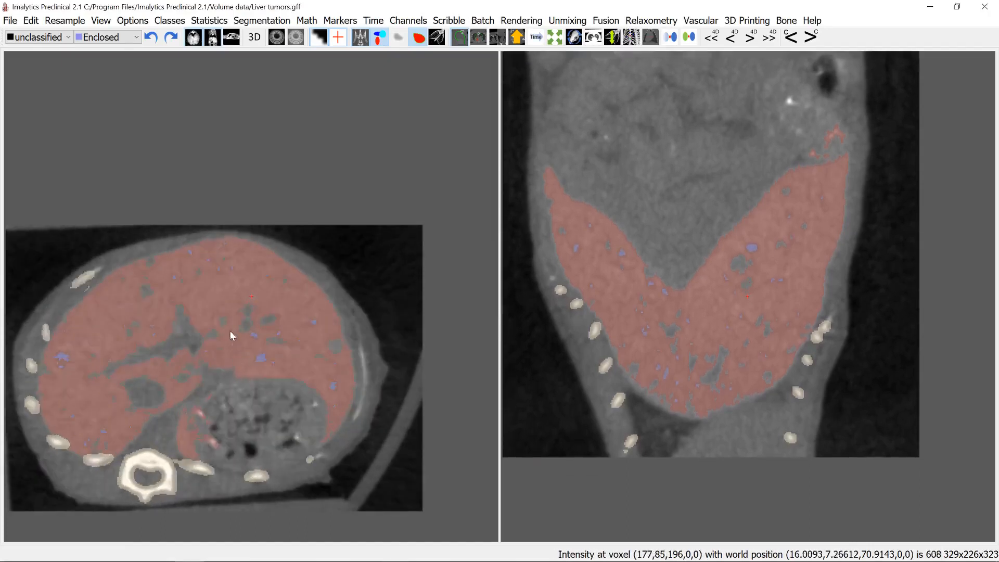
right_drag(230, 330, 263, 380)
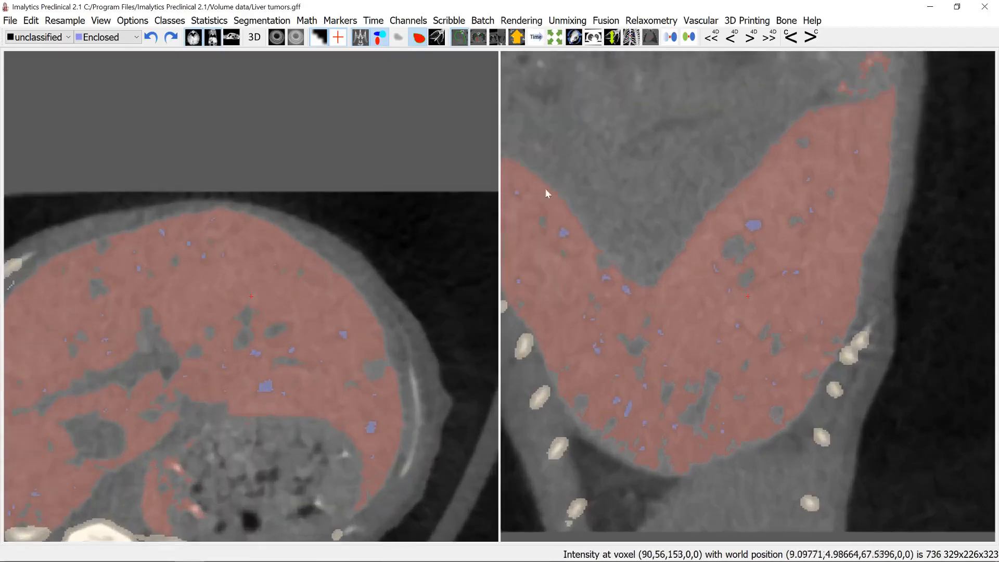
click(255, 37)
click(360, 40)
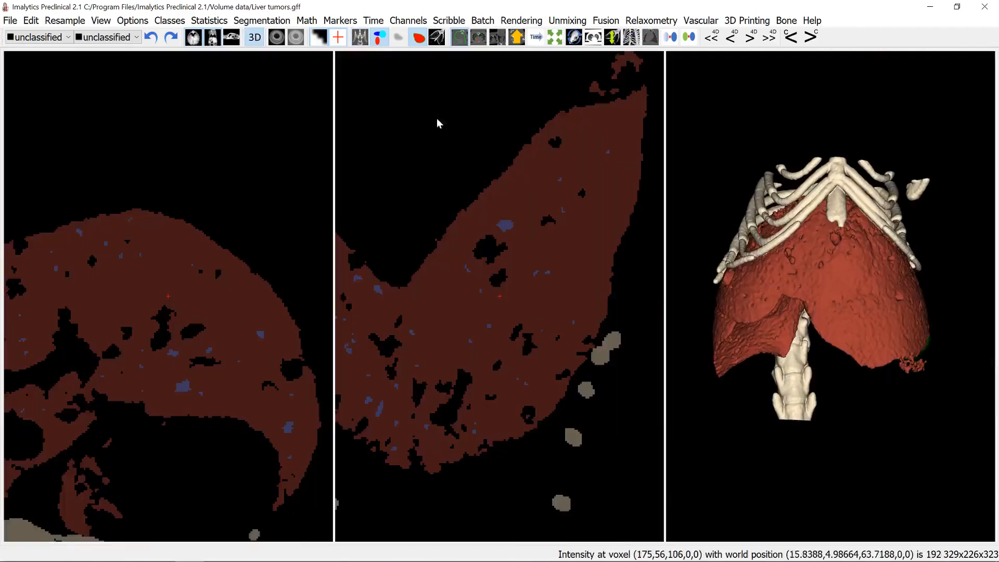
Remove the Liver class temporarily to view the Enclosed regions in 3D, and undo the removal.
click(169, 20)
click(182, 48)
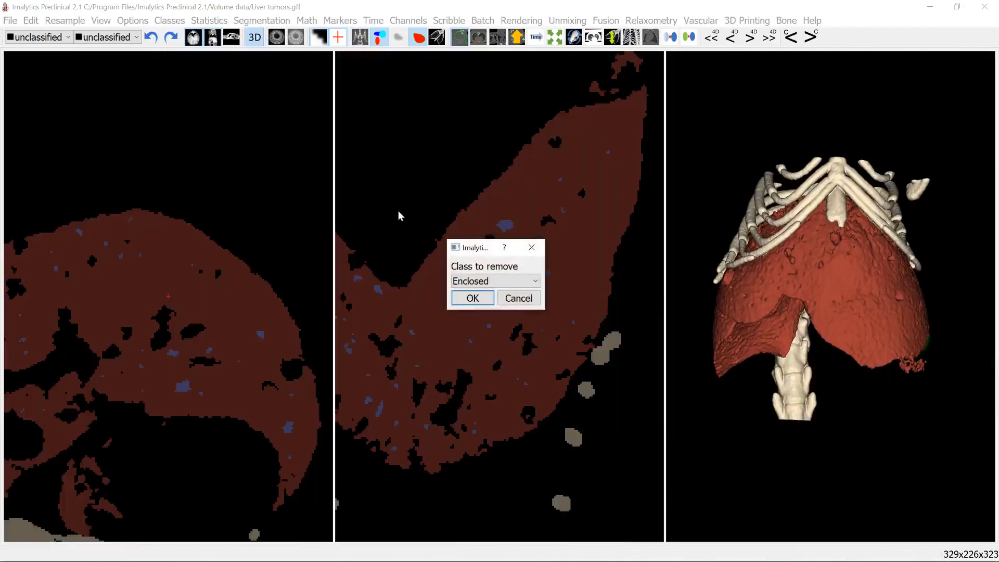
click(492, 281)
click(482, 327)
click(472, 302)
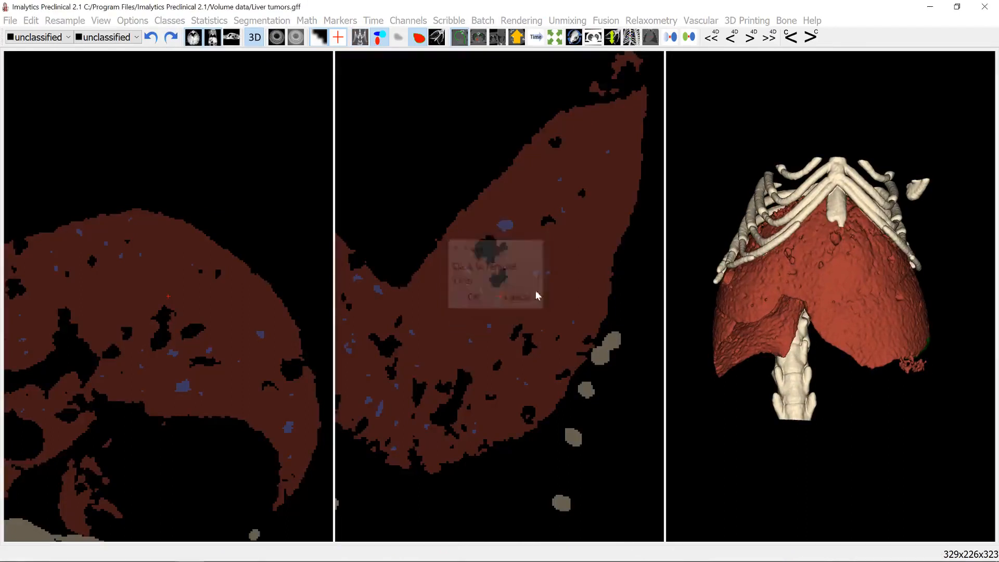
drag(719, 307, 796, 261)
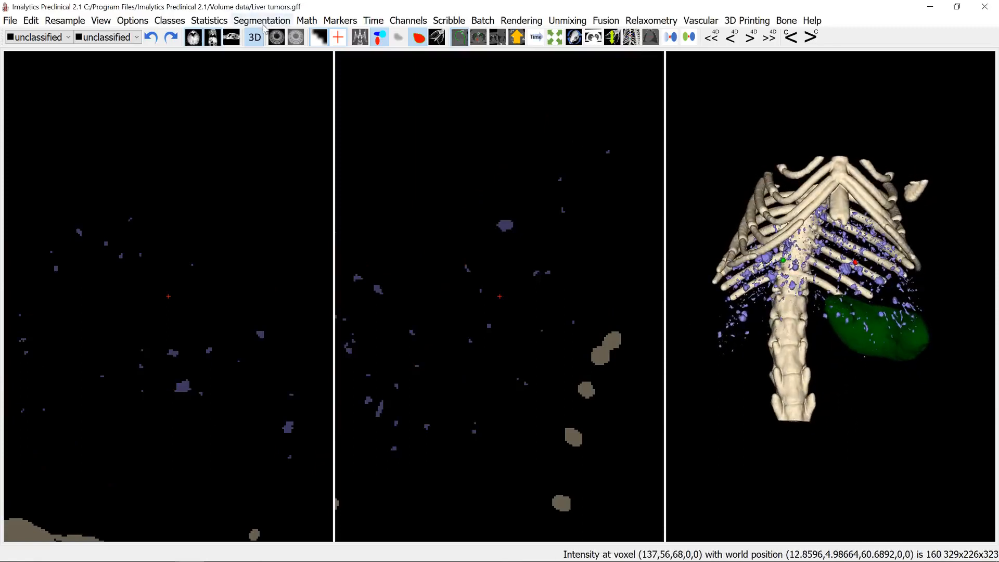
click(152, 37)
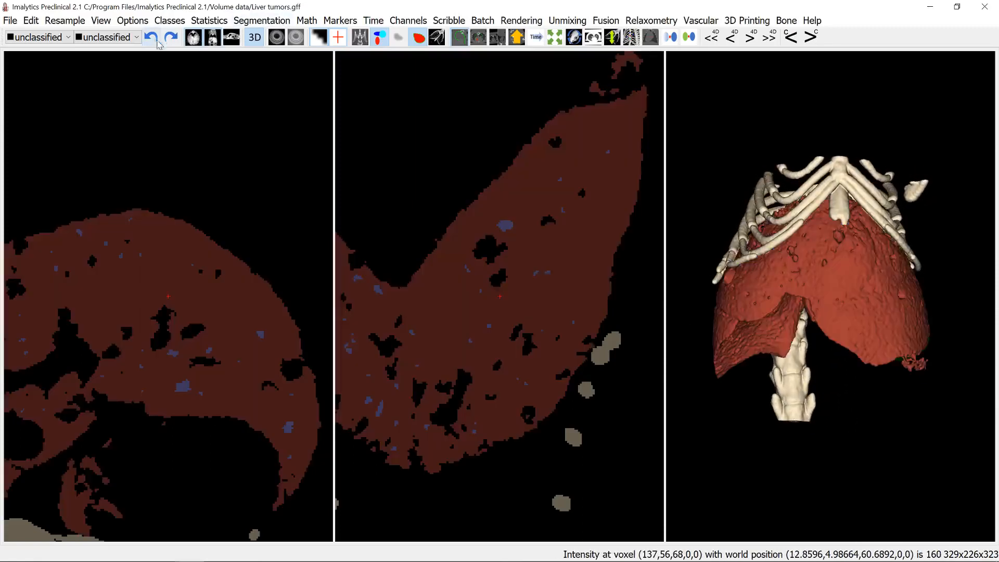
Center the slices on the round dent in the liver surface below the ribs and show the underlay.
drag(805, 283, 847, 298)
click(808, 293)
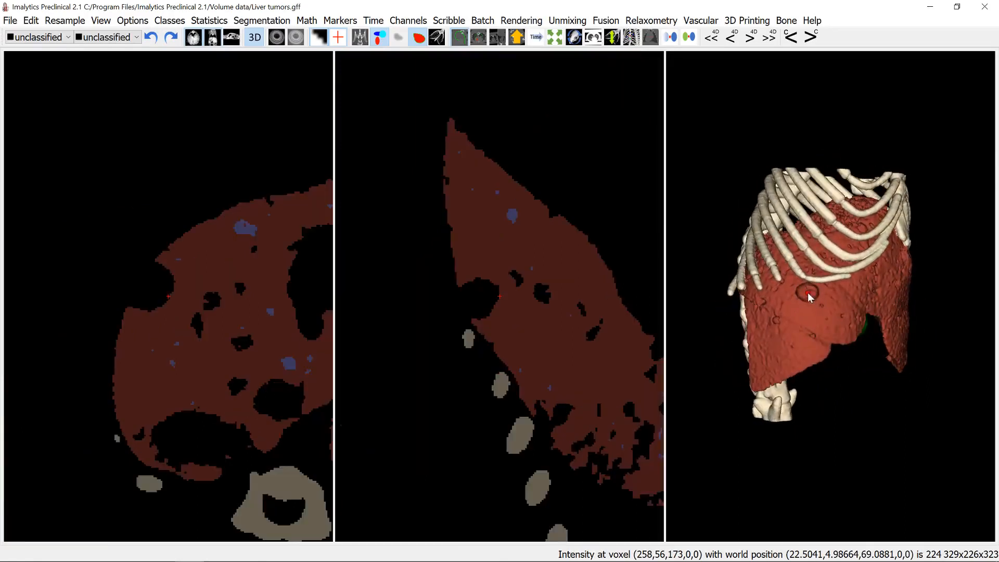
click(360, 39)
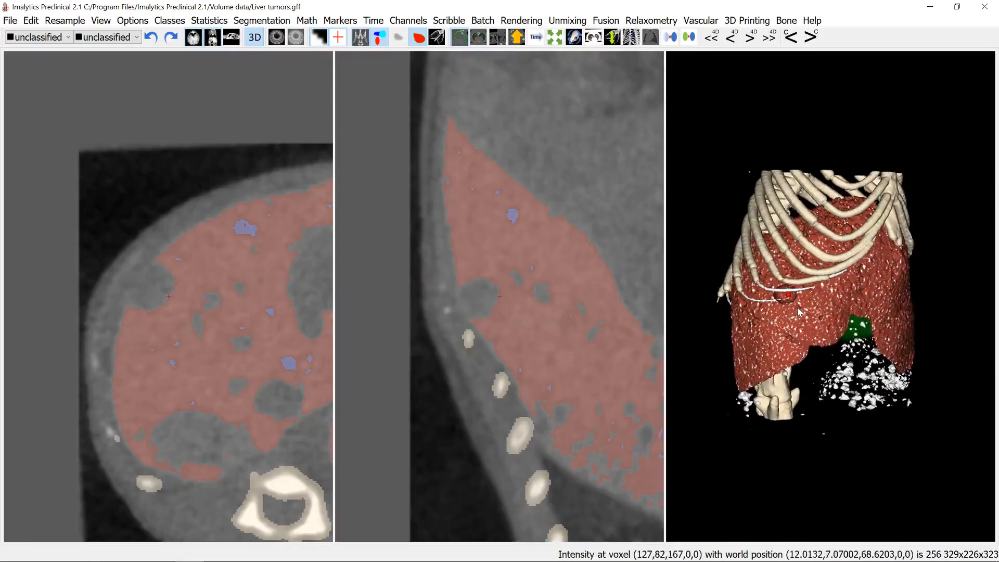
Add a new class named Tumor, starting from the dent at the liver's outer edge.
right_click(149, 292)
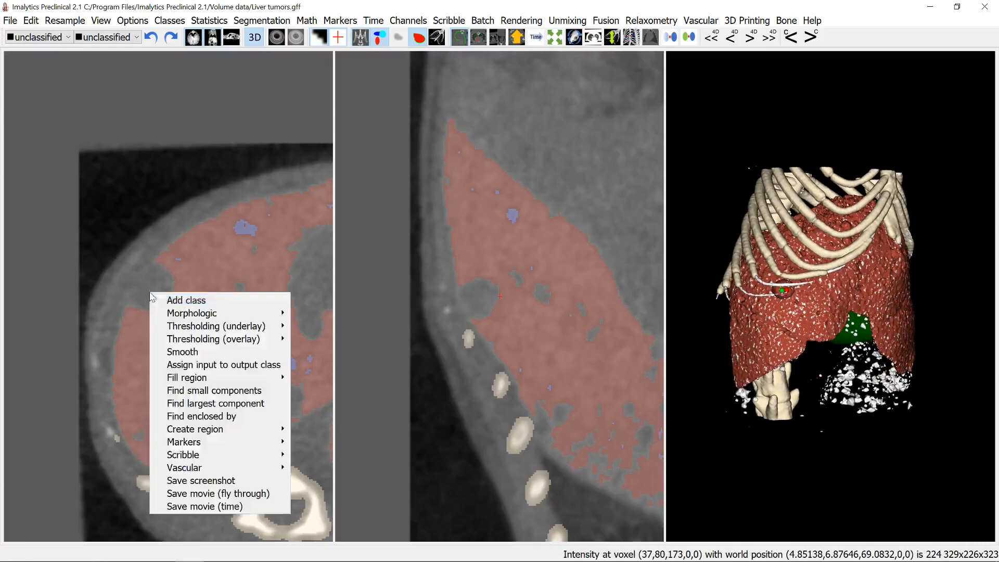
click(168, 297)
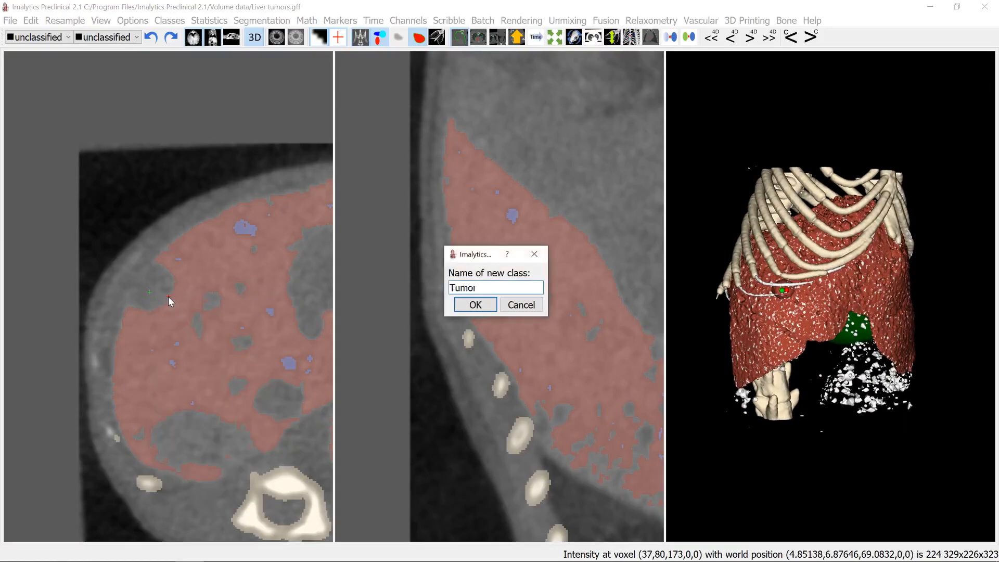
key(Return)
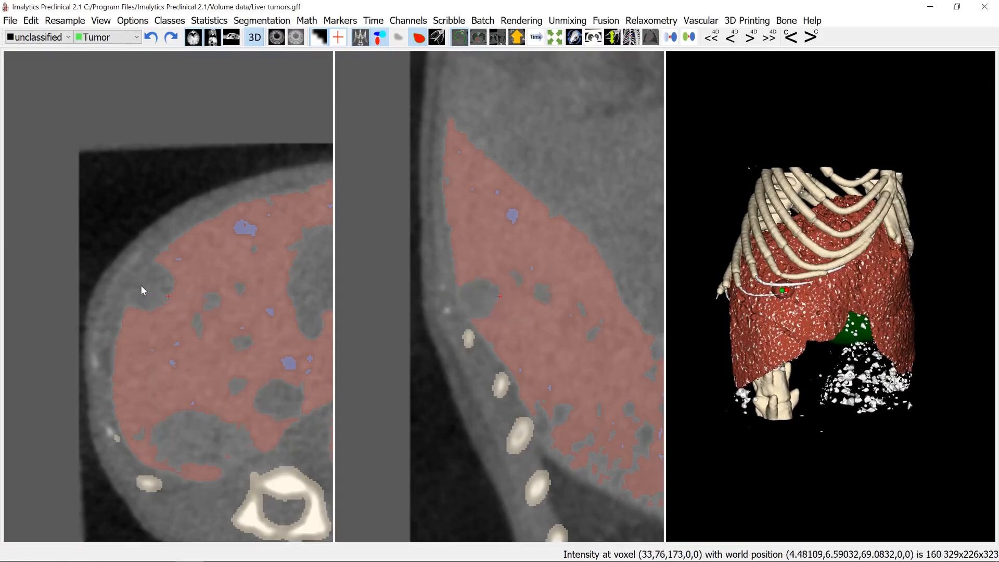
Scribble the outline of the tumor at the liver's outer edge on both slice views.
drag(138, 281, 157, 289)
scroll(192, 287, up, 2)
scroll(195, 295, up, 2)
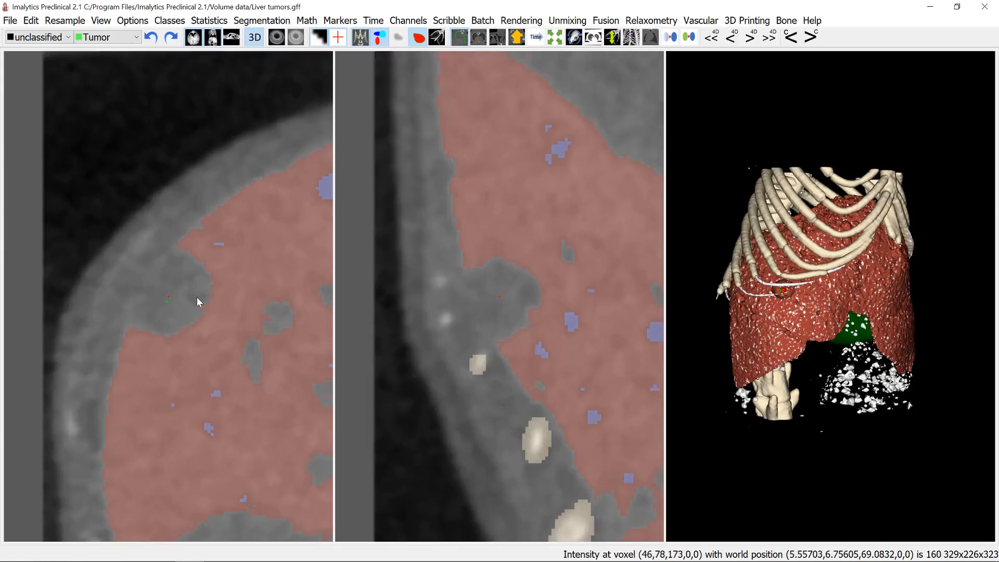
mouse_move(191, 314)
mouse_down()
mouse_move(165, 330)
mouse_move(197, 321)
mouse_up()
mouse_move(519, 329)
mouse_down()
mouse_move(487, 324)
mouse_move(470, 276)
mouse_up()
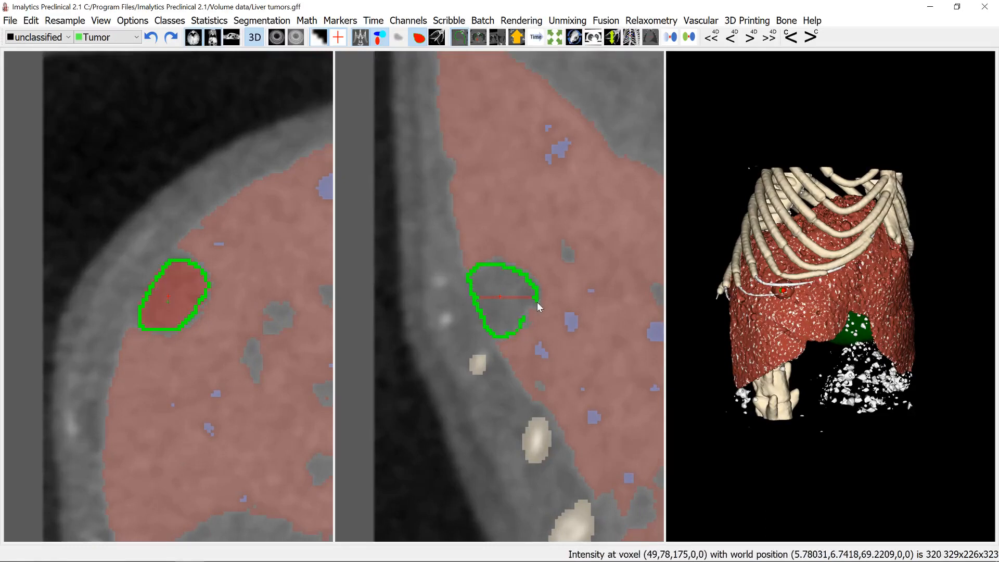
Check the scribbled tumor region across neighbouring slices and fill it into the Tumor class.
scroll(509, 296, down, 10)
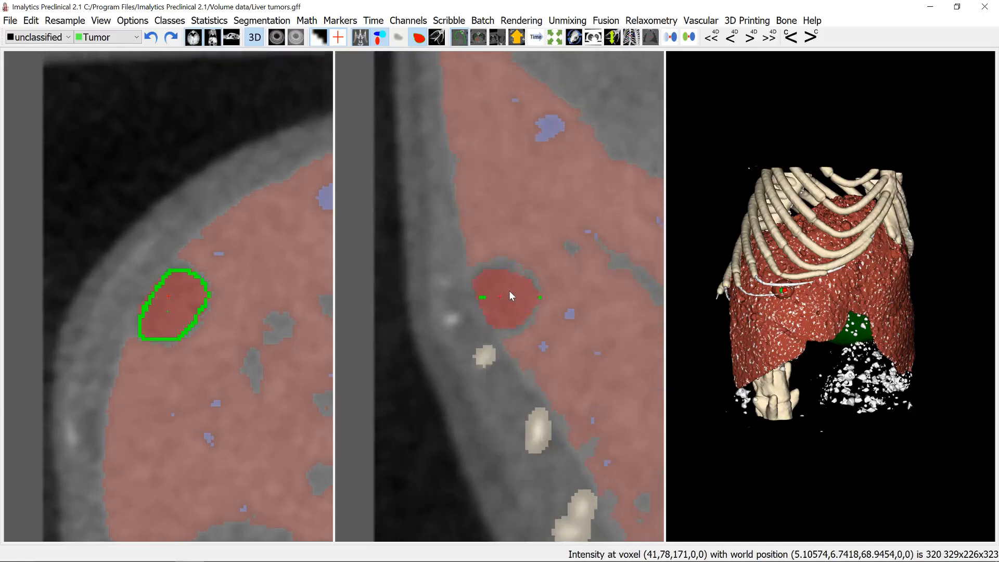
mouse_move(527, 314)
mouse_down()
mouse_move(508, 325)
mouse_move(480, 282)
mouse_move(510, 267)
mouse_up()
scroll(517, 291, down, 2)
scroll(517, 296, down, 2)
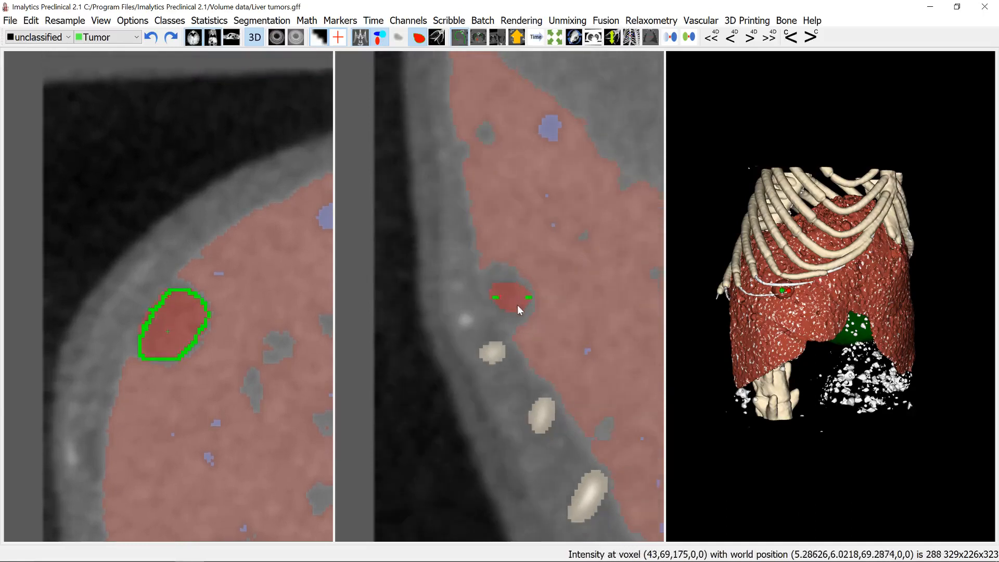
mouse_move(523, 307)
mouse_down()
mouse_move(518, 316)
mouse_move(486, 281)
mouse_move(516, 289)
mouse_up()
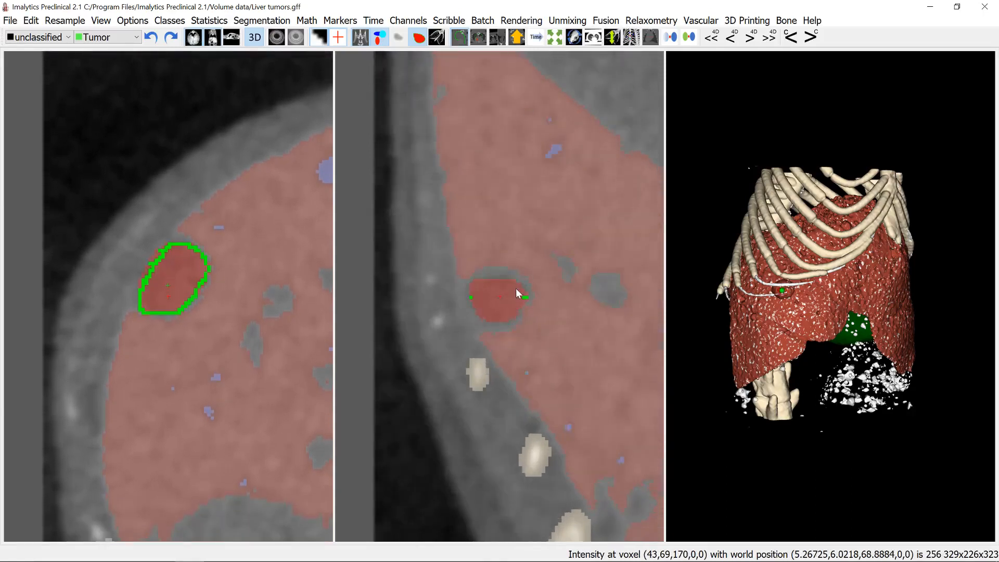
mouse_move(511, 310)
mouse_down()
mouse_move(480, 319)
mouse_move(489, 281)
mouse_move(520, 297)
mouse_move(512, 306)
mouse_up()
key(Return)
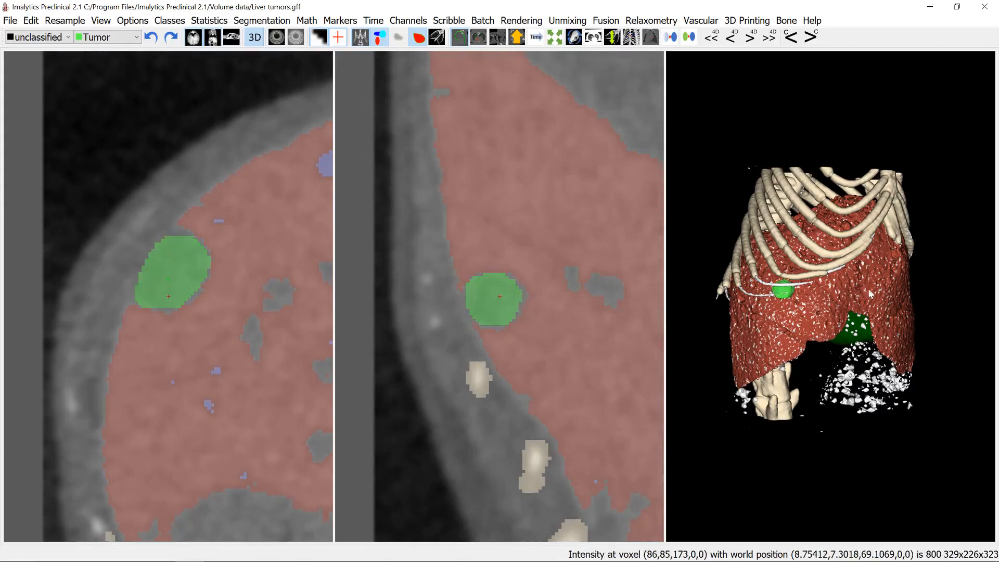
Raise the upper limit of the 3D underlay's White intensity range to reduce the bright speckles on the liver.
drag(873, 277, 732, 265)
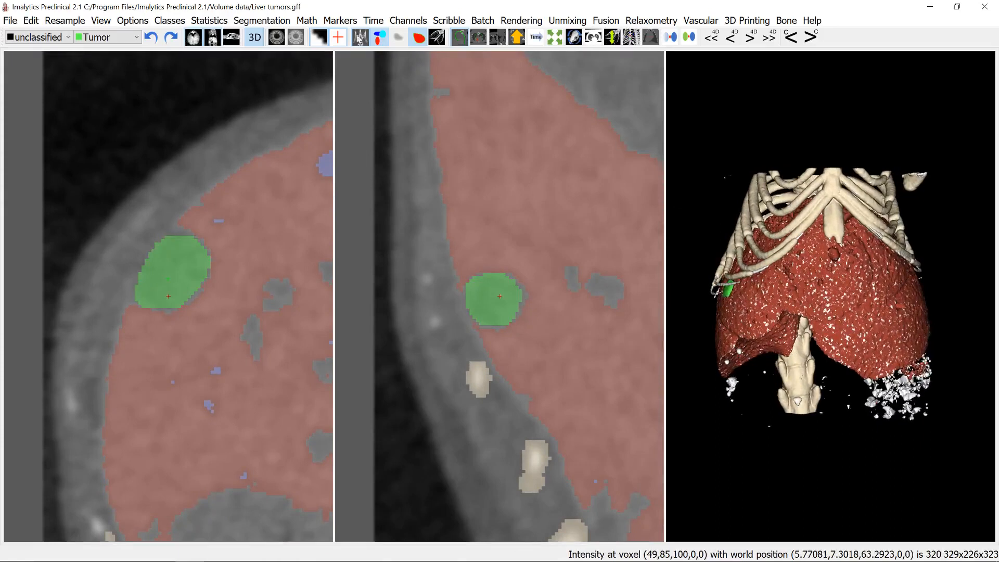
click(282, 41)
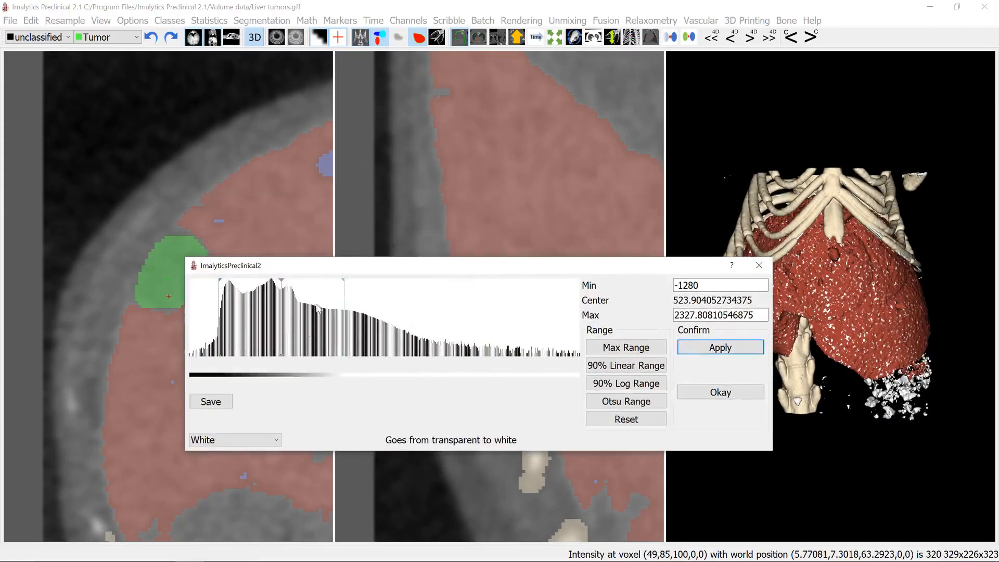
drag(347, 289, 356, 289)
click(765, 267)
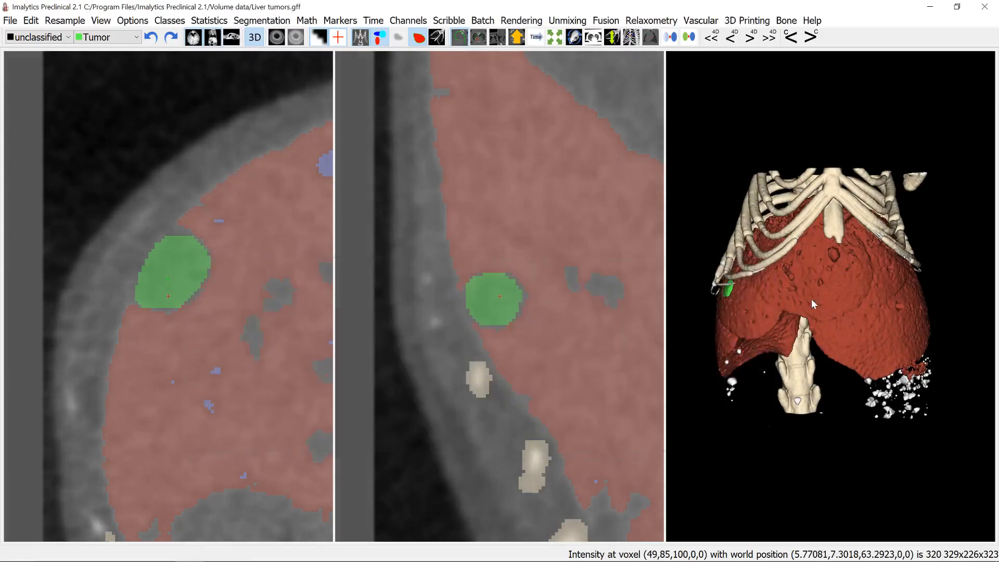
Locate the dent on the liver just below the sternum and scribble the tumor's outline on both slice views.
drag(811, 299, 854, 276)
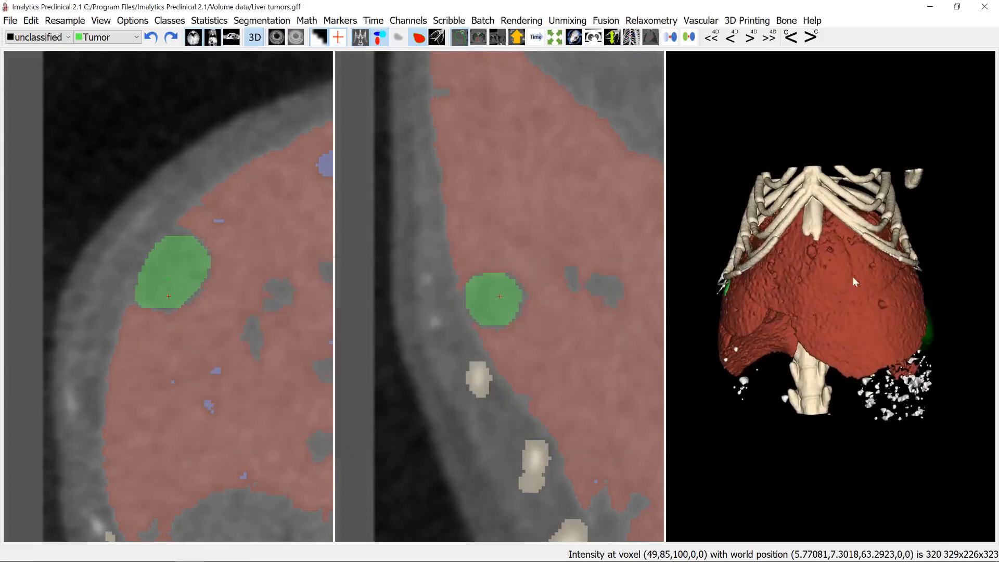
click(812, 253)
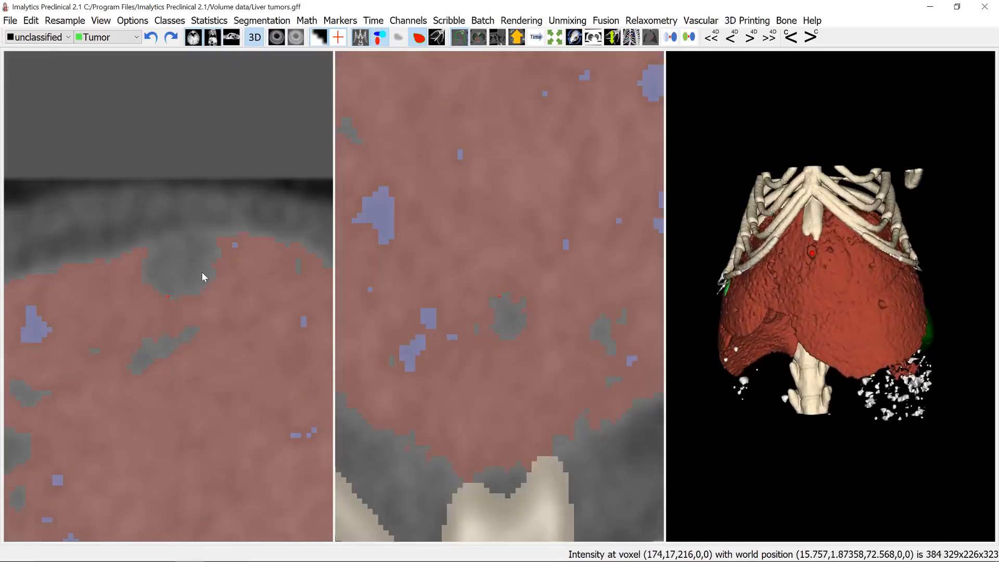
mouse_move(207, 272)
mouse_down()
mouse_move(166, 286)
mouse_move(166, 252)
mouse_move(214, 252)
mouse_up()
click(182, 263)
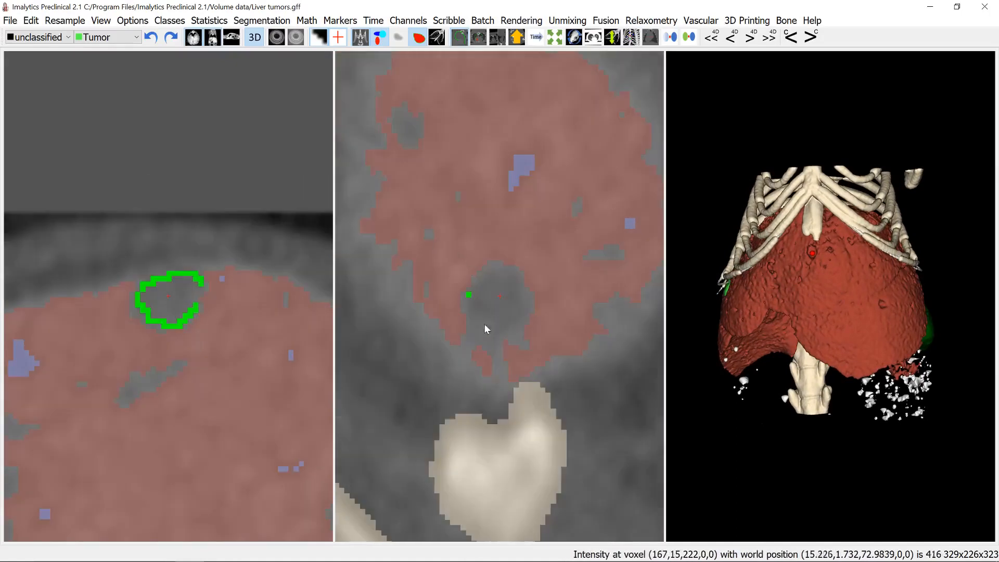
mouse_move(485, 325)
mouse_down()
mouse_move(473, 286)
mouse_move(522, 292)
mouse_move(495, 335)
mouse_move(485, 326)
mouse_up()
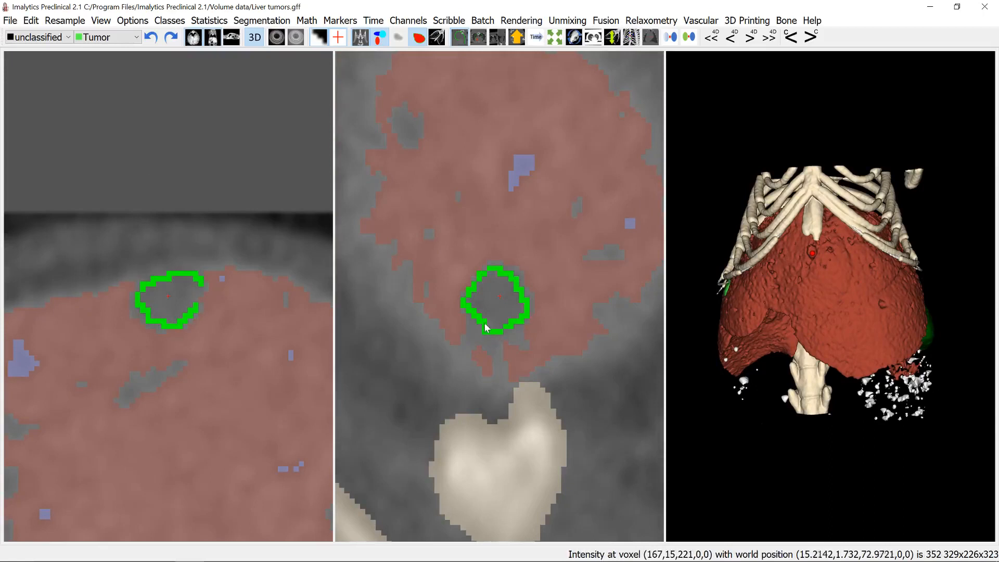
click(492, 314)
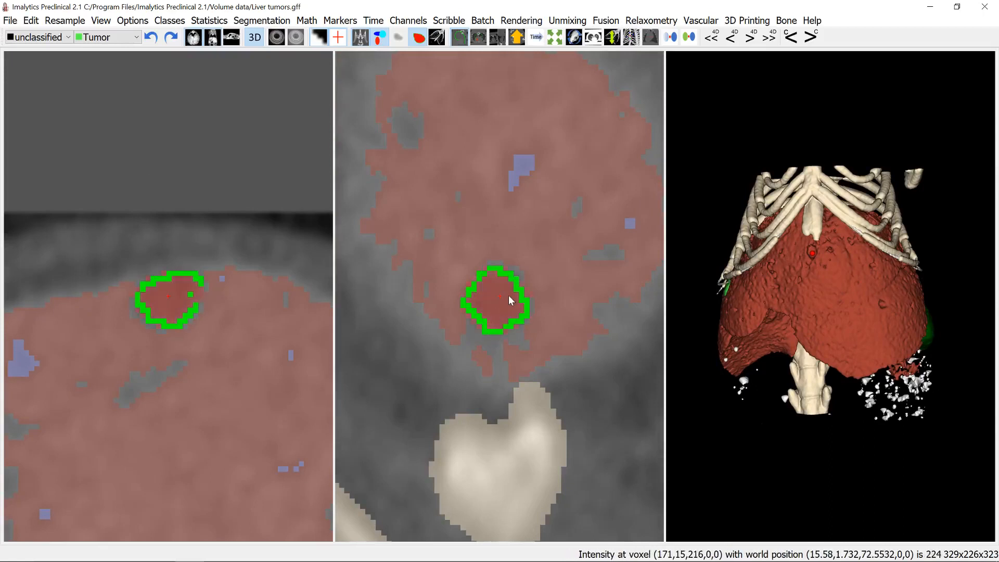
Refine the scribbles of the tumor below the sternum on neighbouring slices and fill the region into the Tumor class.
scroll(508, 296, up, 3)
mouse_move(520, 308)
mouse_down()
mouse_move(481, 285)
mouse_move(515, 280)
mouse_up()
scroll(513, 295, down, 5)
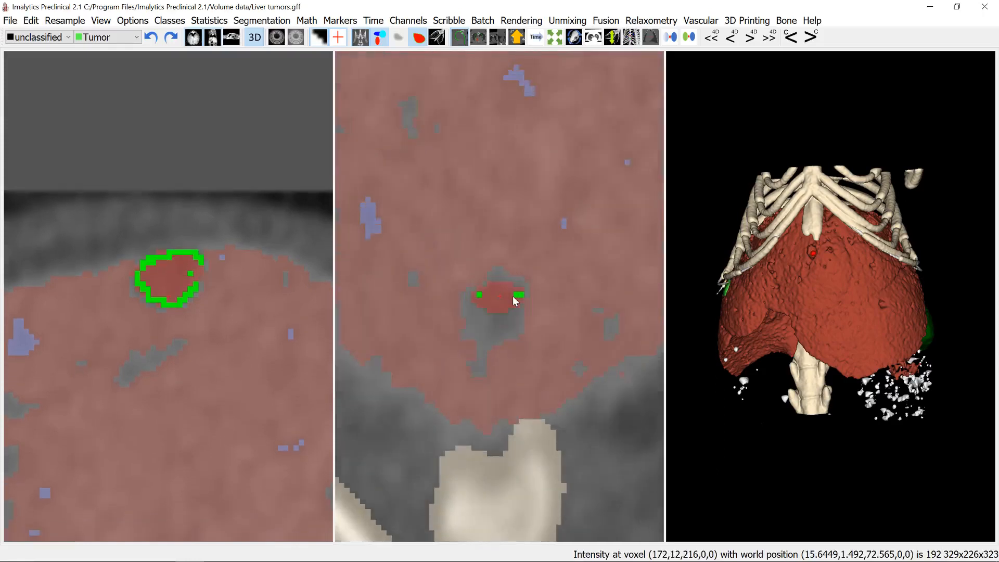
scroll(513, 298, up, 2)
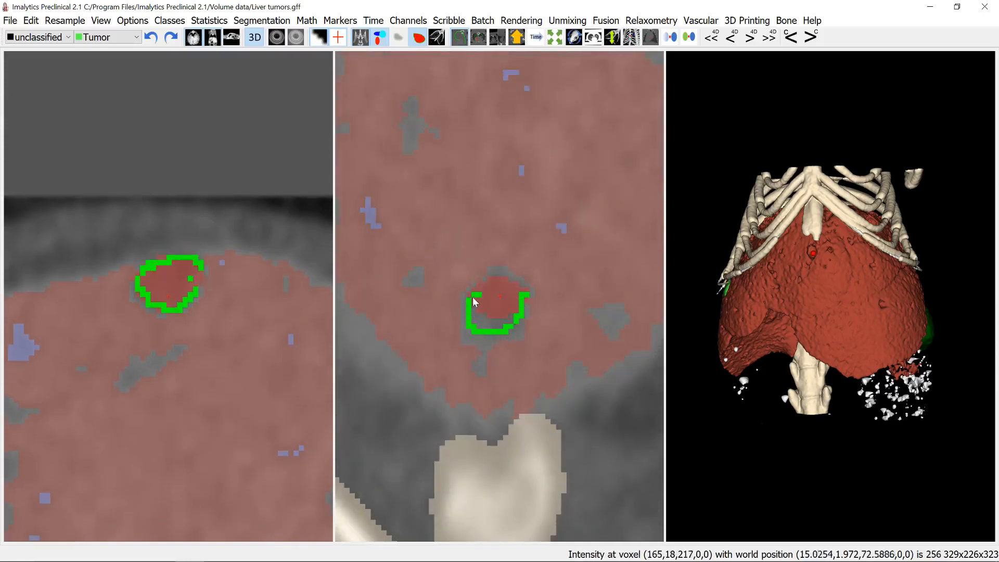
scroll(502, 314, down, 5)
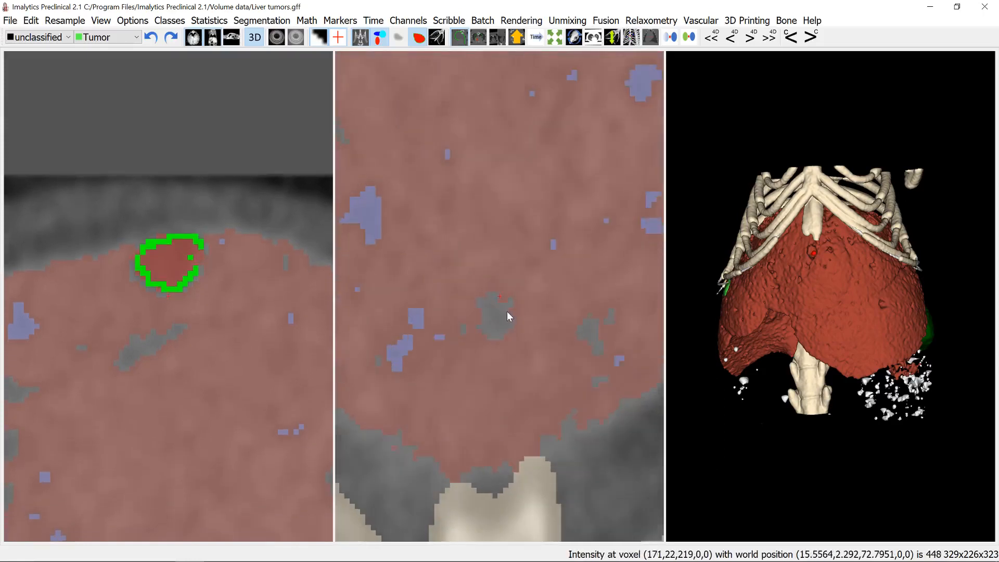
mouse_move(511, 319)
mouse_down()
mouse_move(473, 308)
mouse_move(509, 305)
mouse_up()
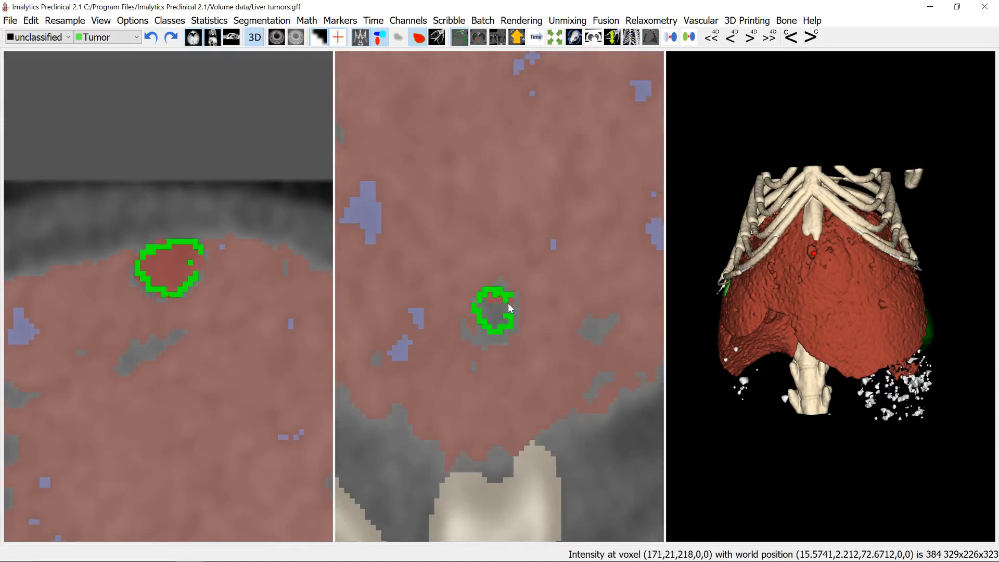
key(Return)
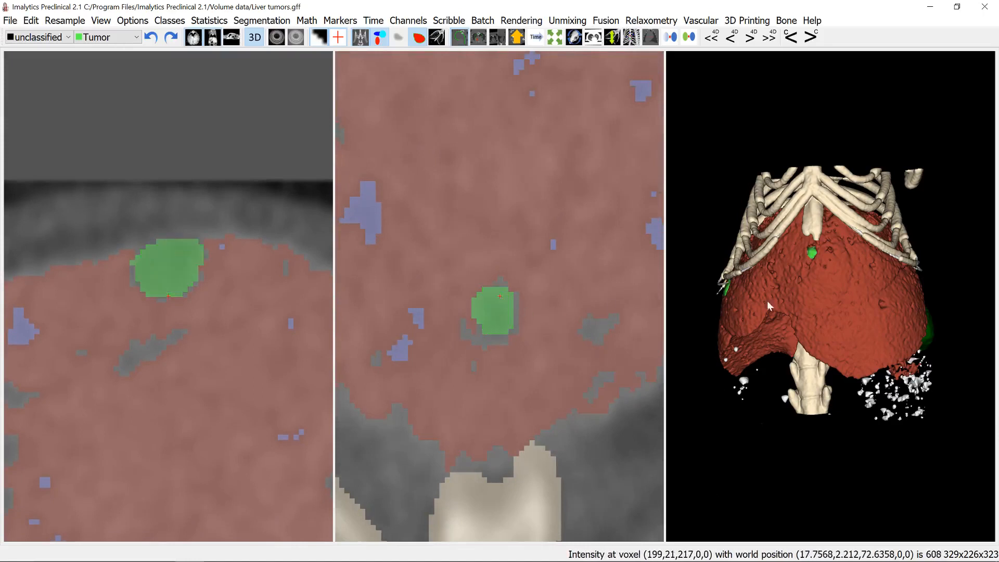
Scribble around the small dent on the liver's front surface on the spleen side, and fill it into the Tumor class.
click(882, 304)
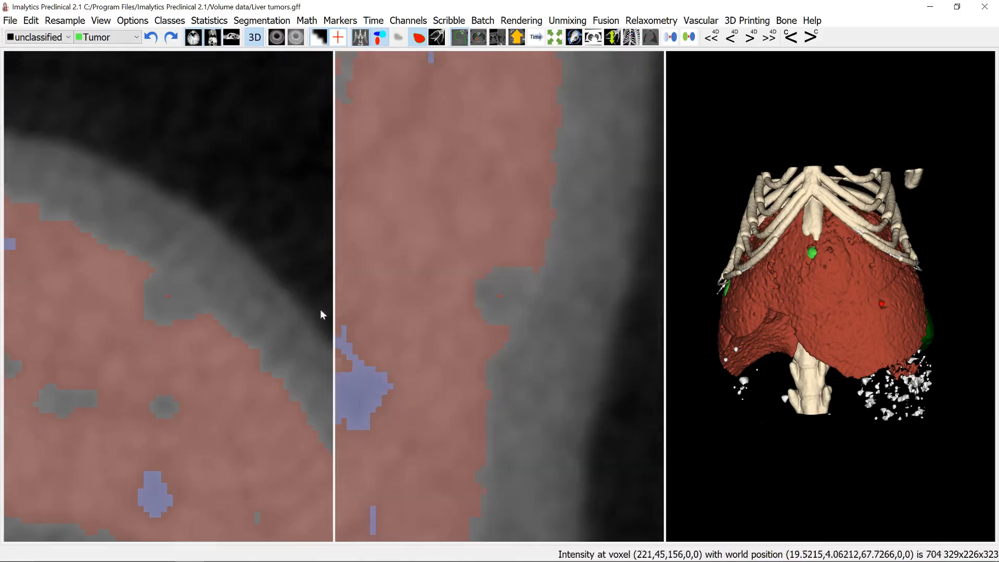
mouse_move(146, 314)
mouse_down()
mouse_move(174, 273)
mouse_move(209, 309)
mouse_up()
drag(476, 307, 532, 271)
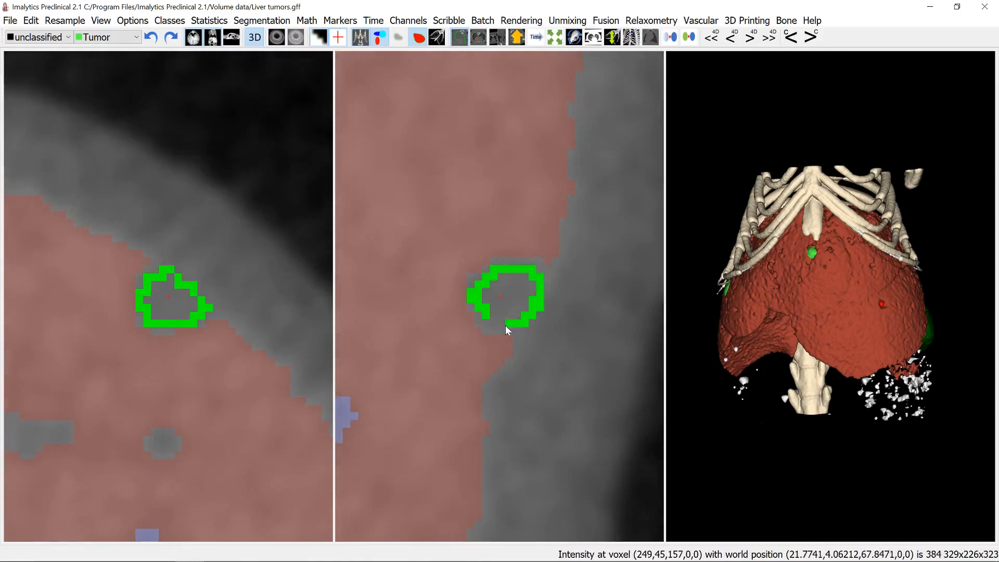
click(515, 280)
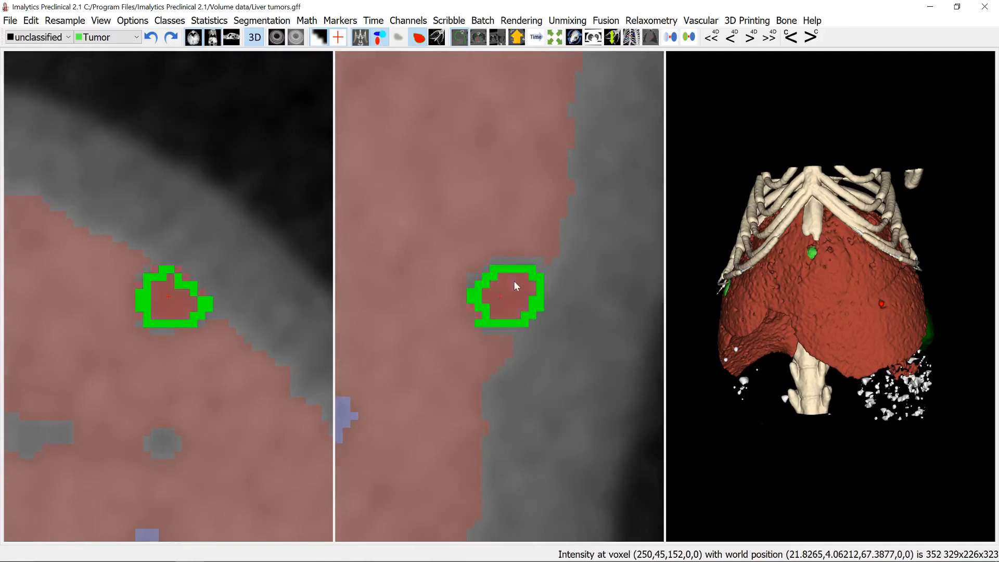
middle_click(508, 282)
mouse_move(194, 314)
mouse_down()
mouse_move(167, 323)
mouse_move(136, 284)
mouse_move(184, 281)
mouse_up()
key(Return)
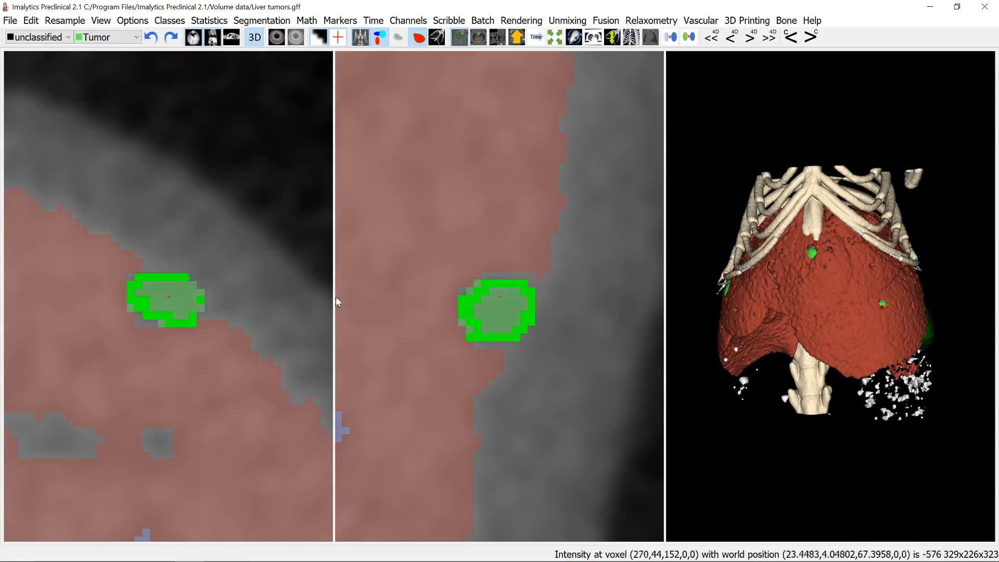
Outline the tumor beneath the ribs on the side opposite the spleen on both slice views and fill it into the Tumor class.
drag(780, 293, 795, 272)
click(800, 262)
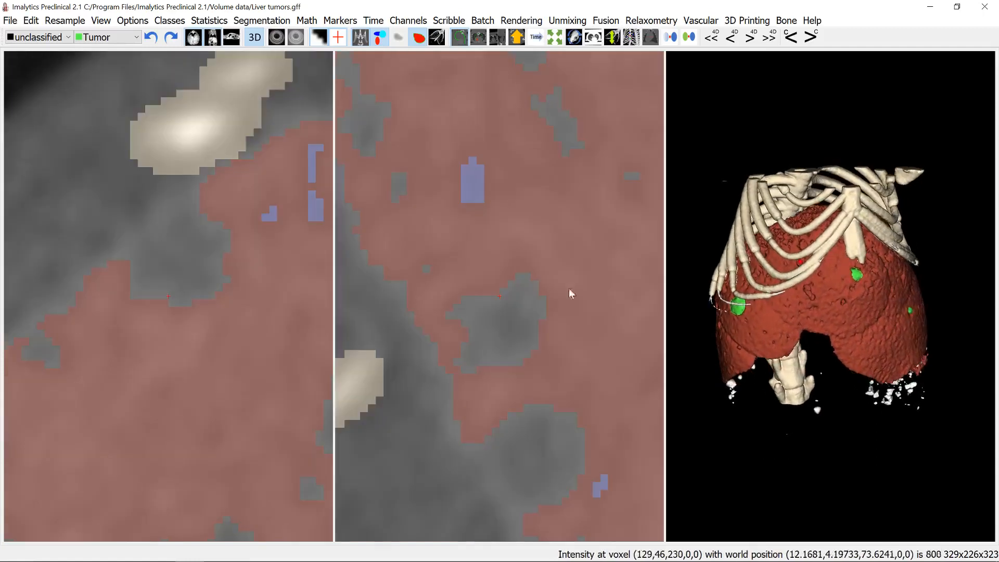
mouse_move(198, 267)
mouse_down()
mouse_move(186, 292)
mouse_move(145, 251)
mouse_move(218, 235)
mouse_move(220, 243)
mouse_up()
click(185, 253)
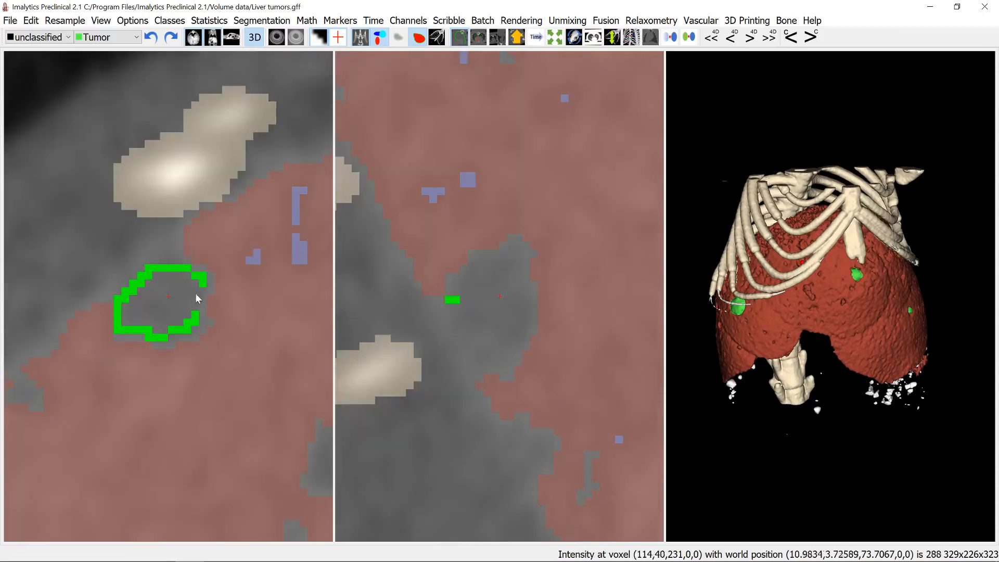
mouse_move(466, 331)
mouse_down()
mouse_move(486, 262)
mouse_move(513, 319)
mouse_move(477, 362)
mouse_move(471, 333)
mouse_move(484, 339)
mouse_move(511, 263)
mouse_move(531, 292)
mouse_up()
scroll(495, 315, up, 3)
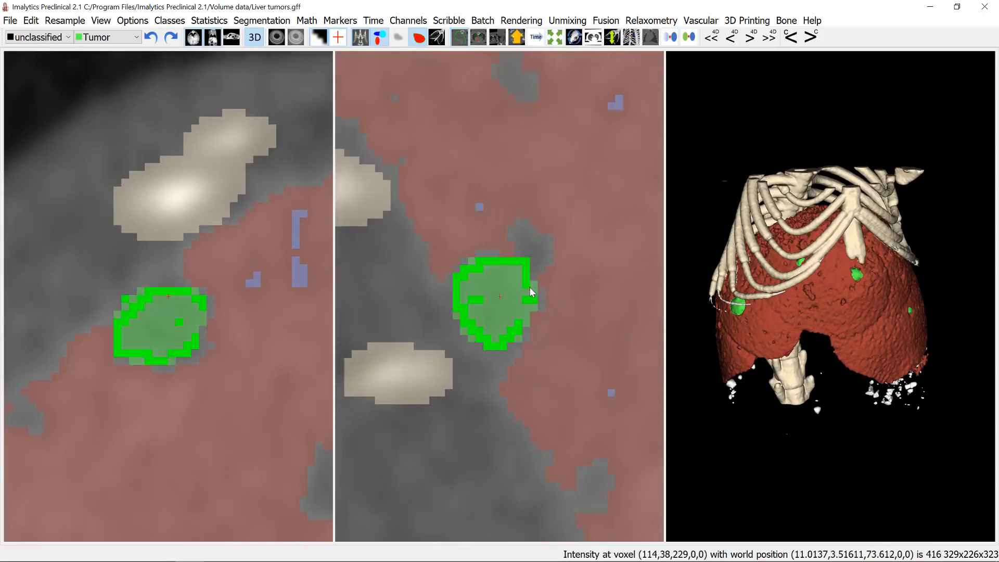
Outline the large dent beneath the ribs near the spleen on both slice views and fill it into the Tumor class.
drag(910, 249, 891, 228)
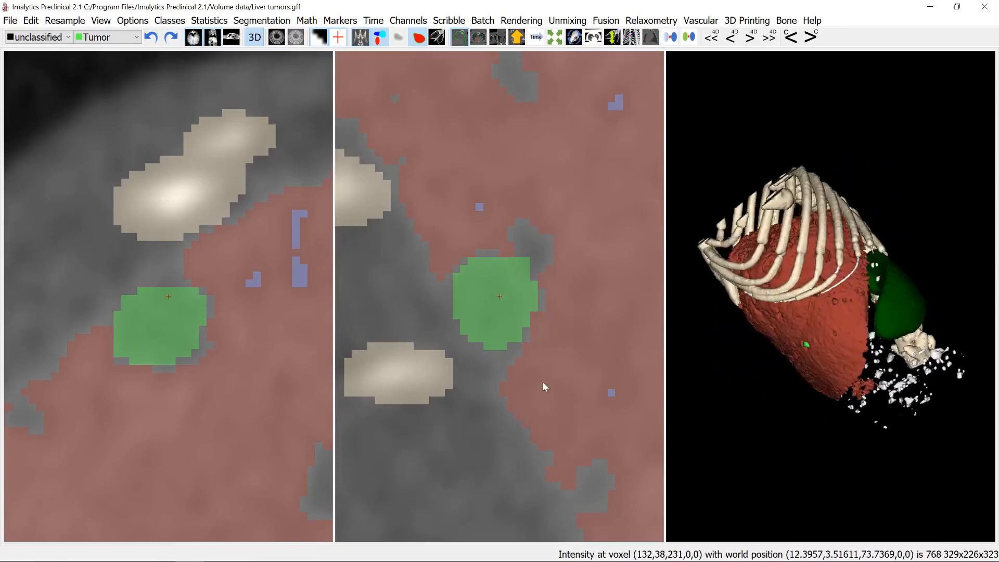
click(824, 260)
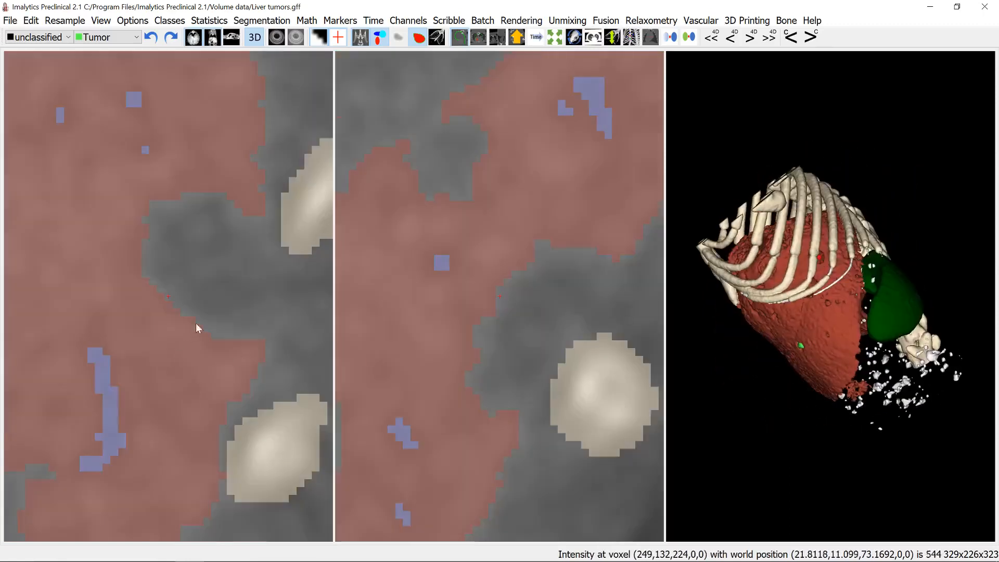
click(213, 270)
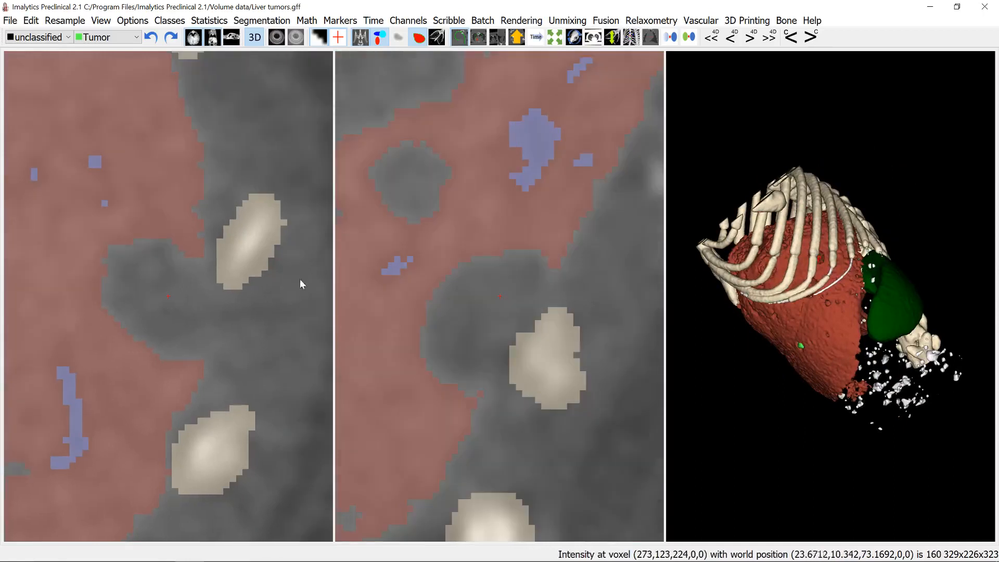
mouse_move(210, 345)
mouse_down()
mouse_move(132, 324)
mouse_move(134, 257)
mouse_move(213, 326)
mouse_up()
mouse_move(439, 350)
mouse_down()
mouse_move(526, 262)
mouse_move(482, 361)
mouse_move(441, 359)
mouse_move(459, 284)
mouse_up()
key(f)
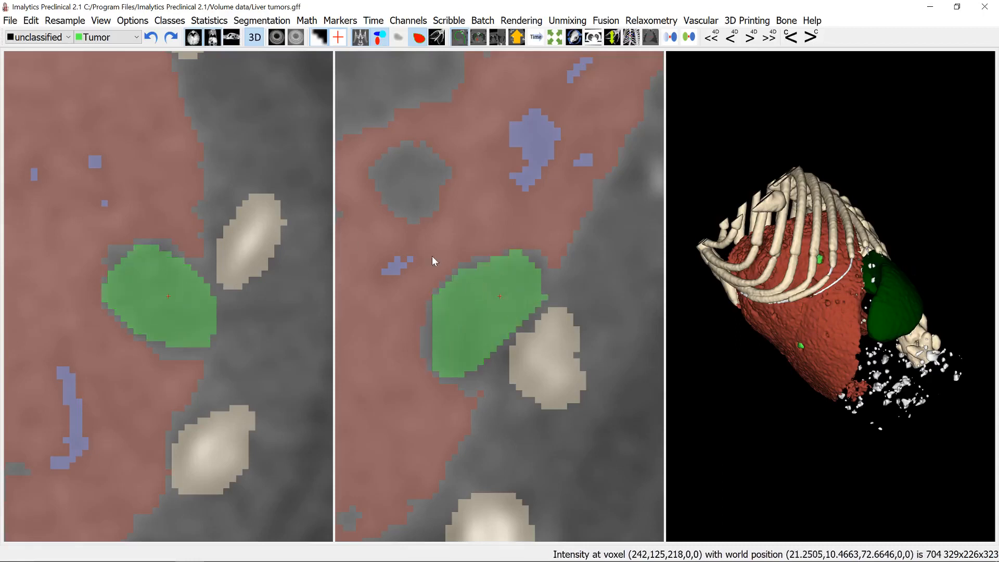
Show the underlay class statistics, enlarge the table, and compare the volumes of the Tumor and Enclosed classes.
scroll(432, 258, down, 3)
drag(795, 305, 778, 289)
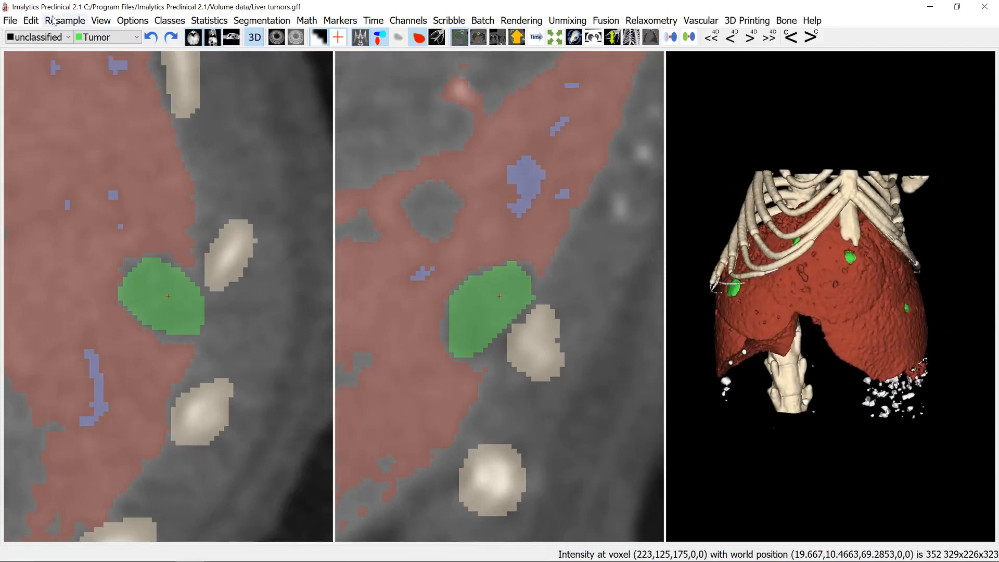
click(209, 21)
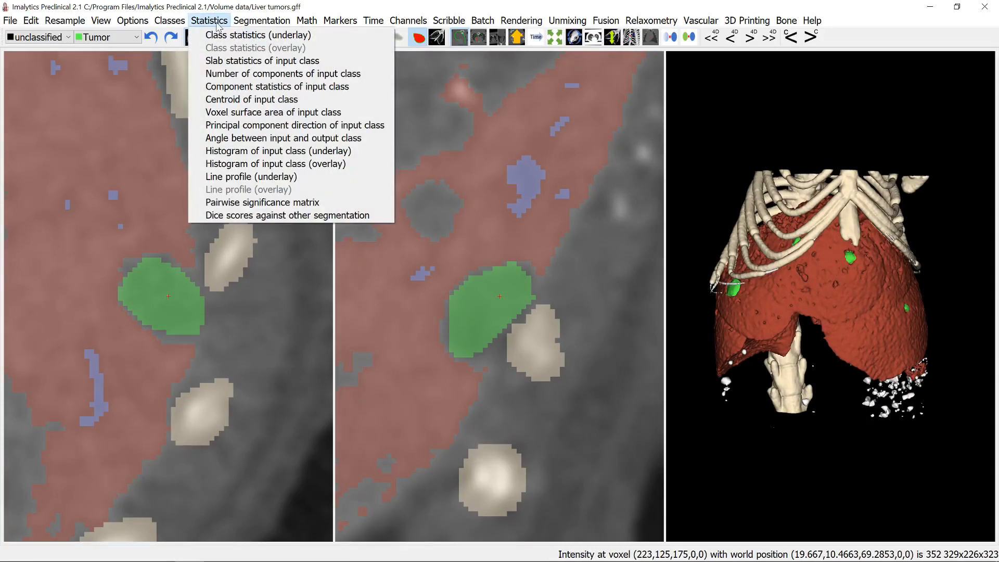
click(222, 36)
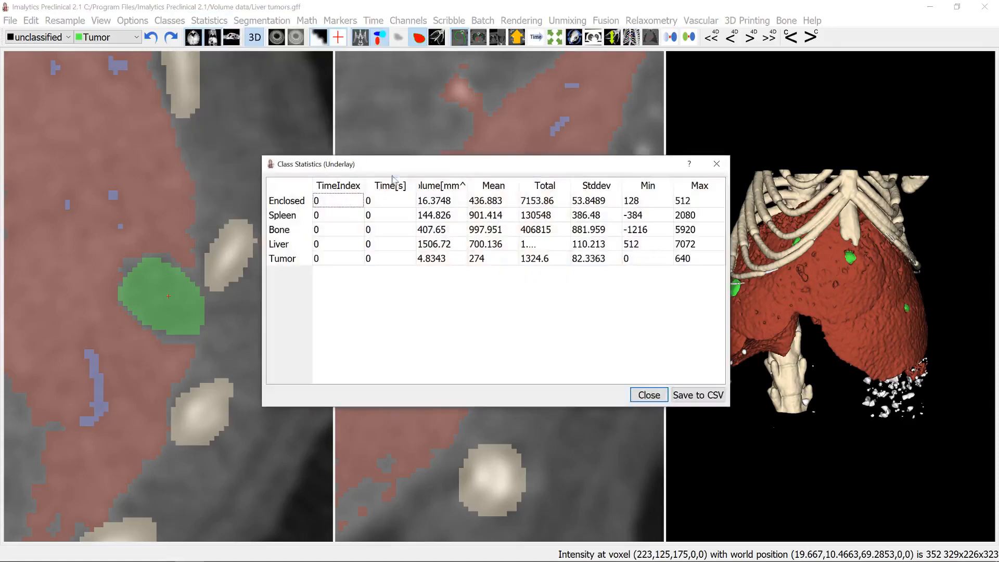
drag(733, 234, 884, 235)
drag(458, 171, 421, 247)
click(443, 293)
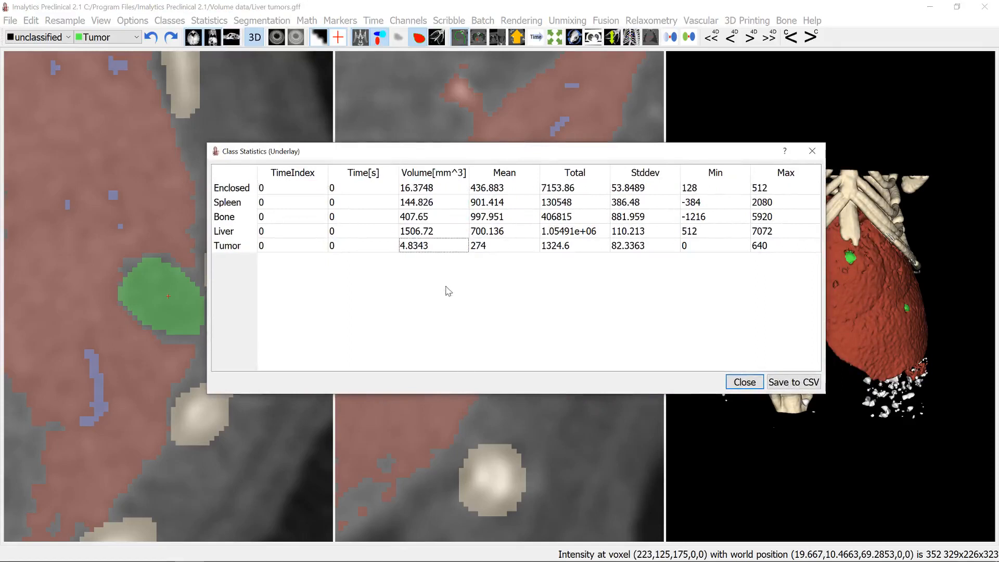
click(416, 250)
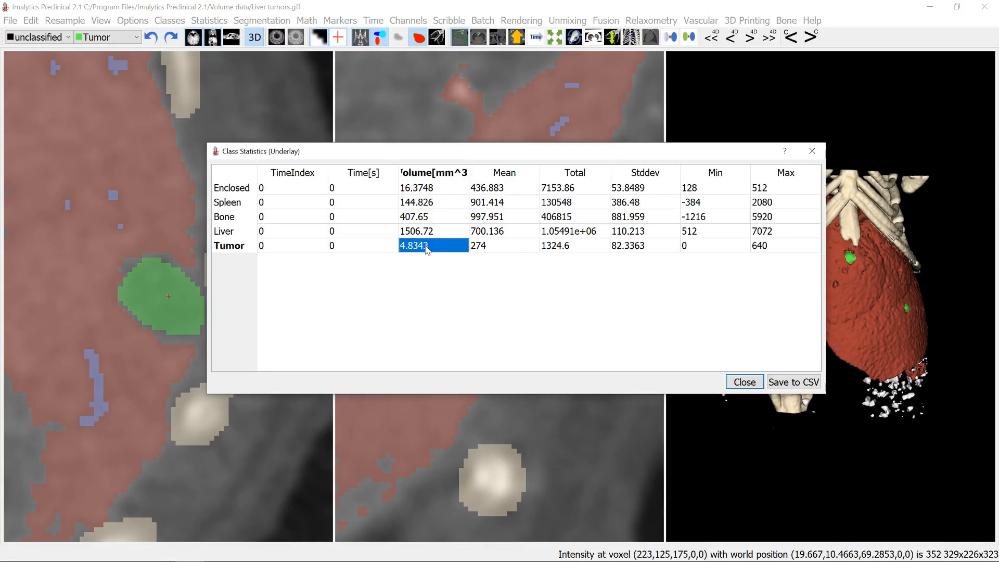
click(411, 191)
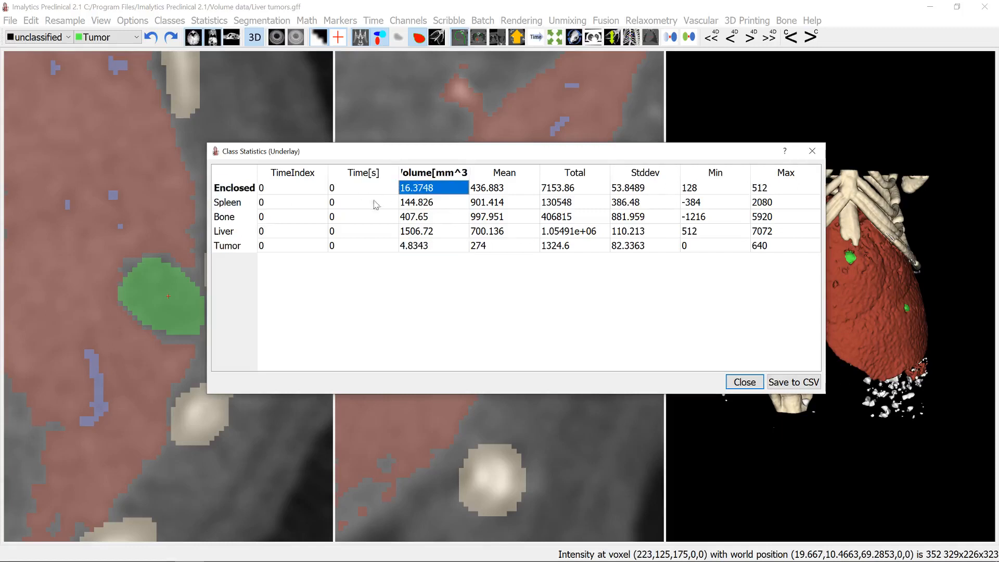
Compare the mean intensities of the classes in the statistics table, including Tumor, Enclosed and Spleen, and close it.
drag(495, 191, 504, 252)
click(510, 282)
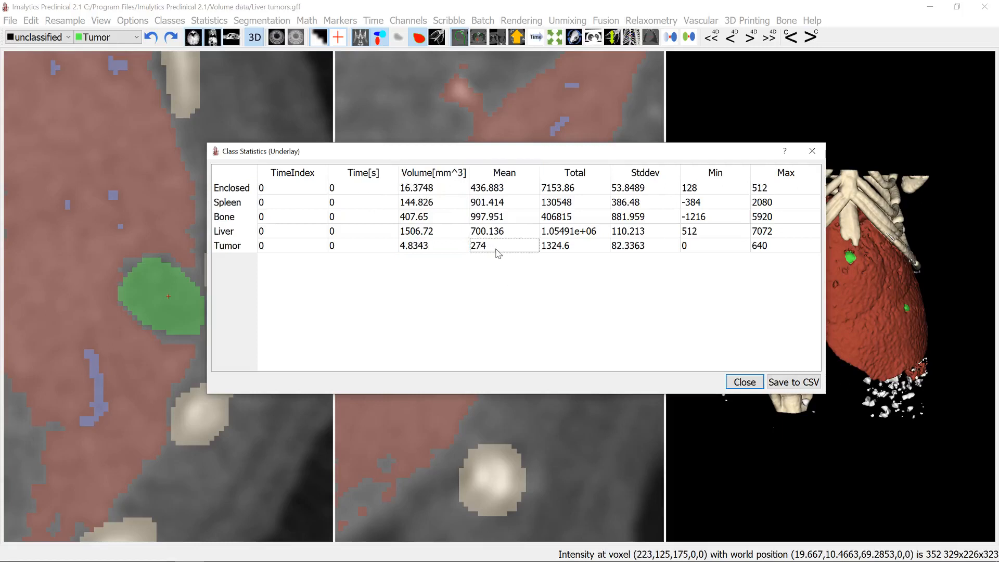
click(489, 191)
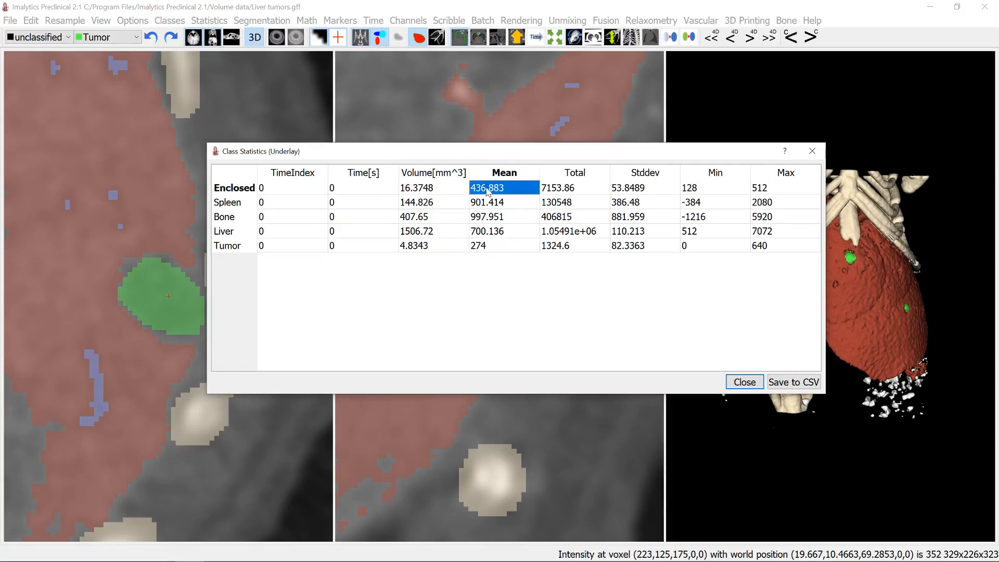
click(493, 221)
click(490, 207)
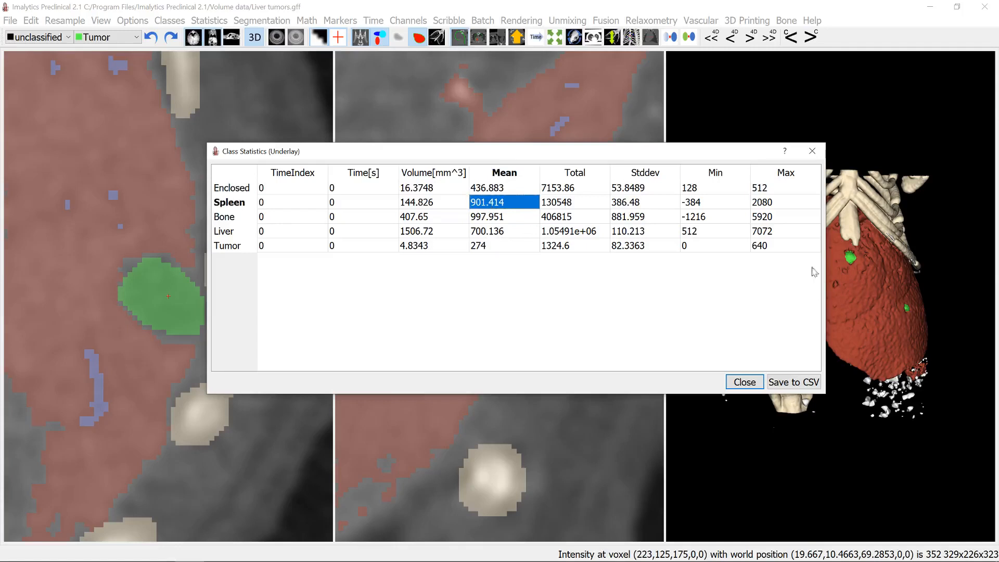
click(812, 151)
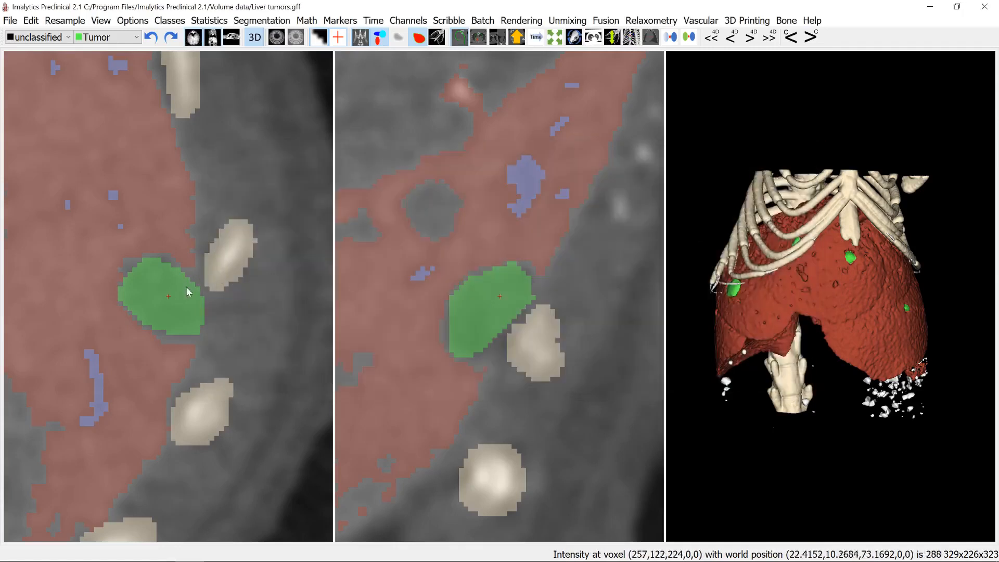
Set Enclosed as the input class and count its components.
right_click(526, 176)
click(527, 166)
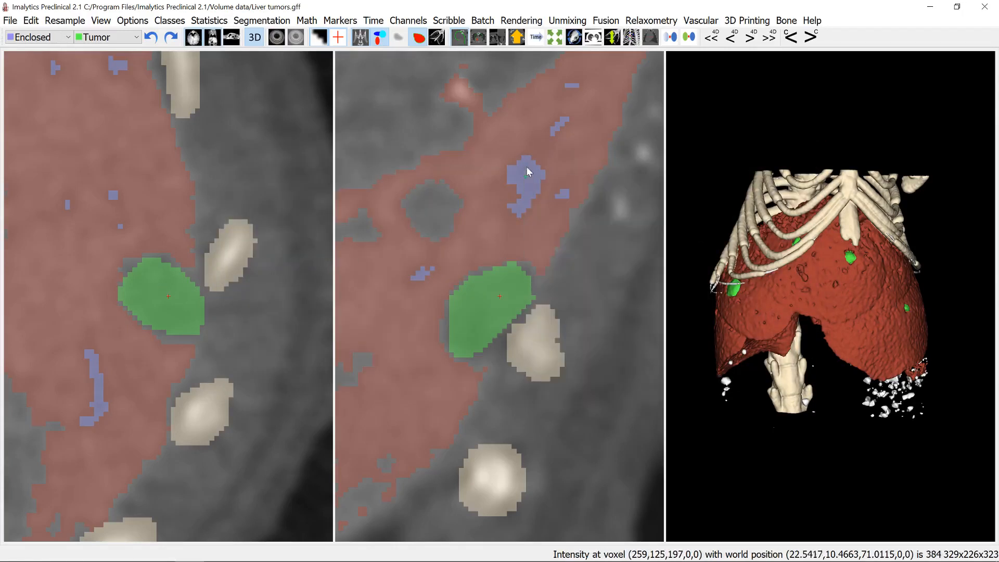
click(27, 37)
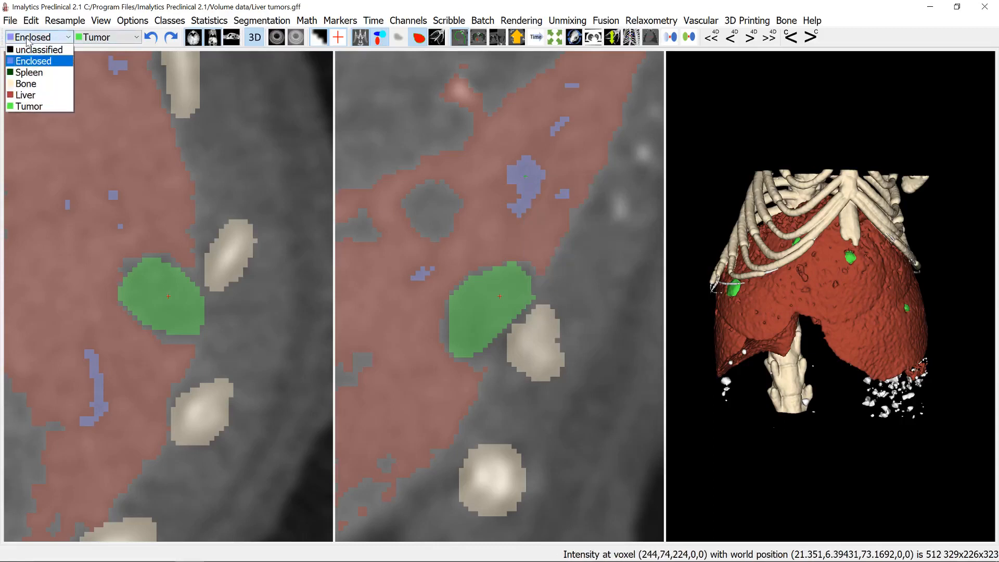
click(35, 65)
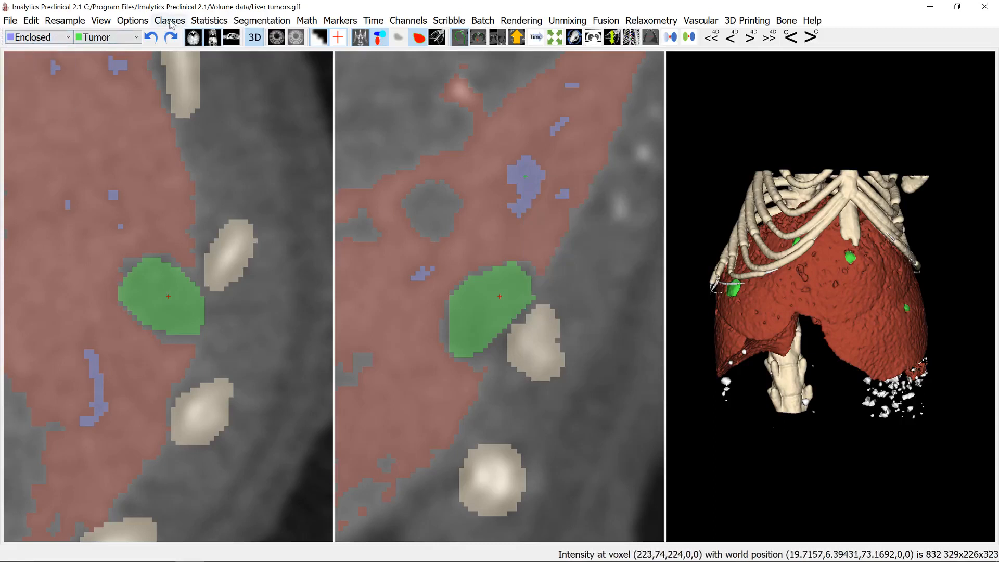
click(209, 20)
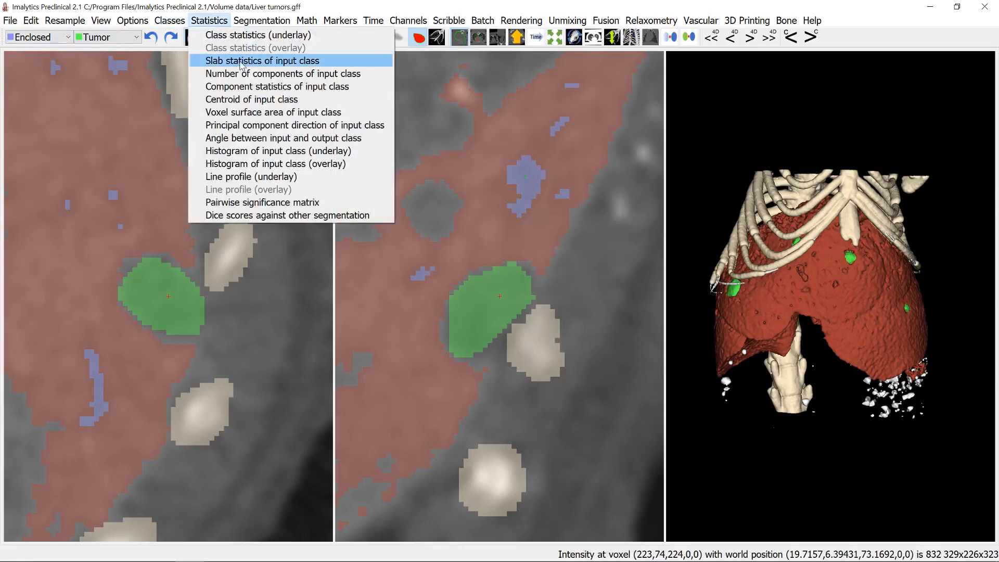
click(246, 75)
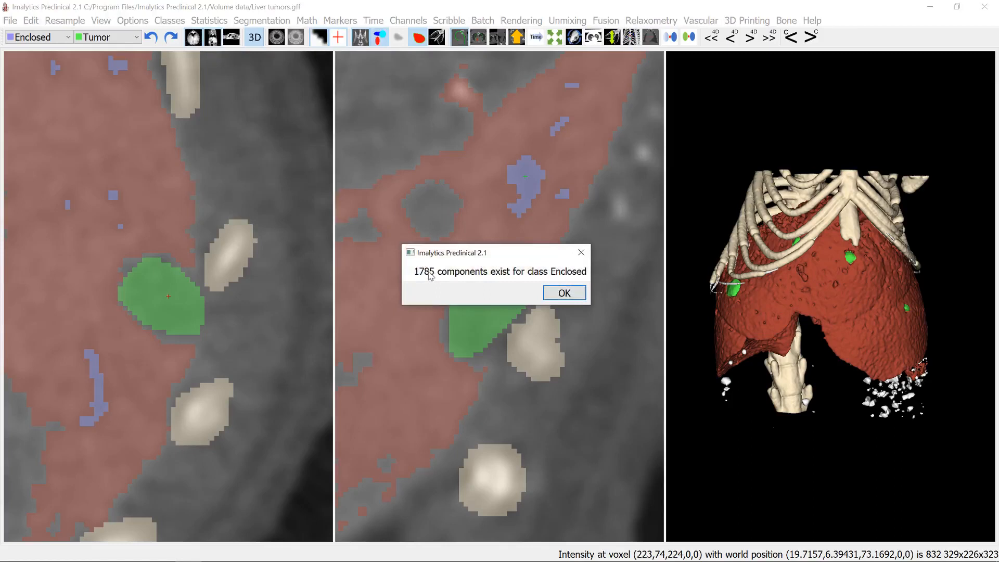
click(564, 293)
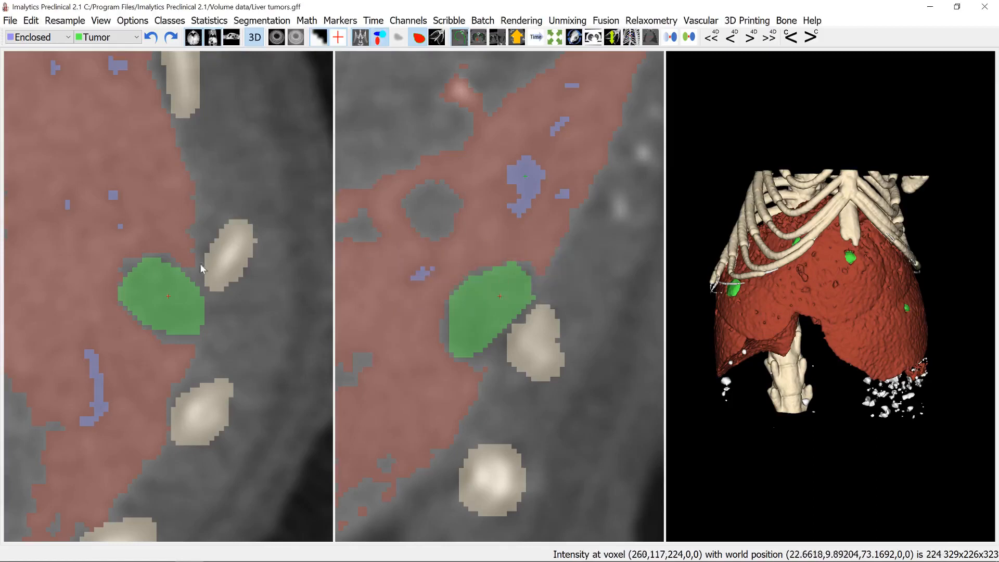
Set Tumor as the input class, count its components, and inspect the tumors on the 3D liver.
right_click(158, 293)
click(195, 21)
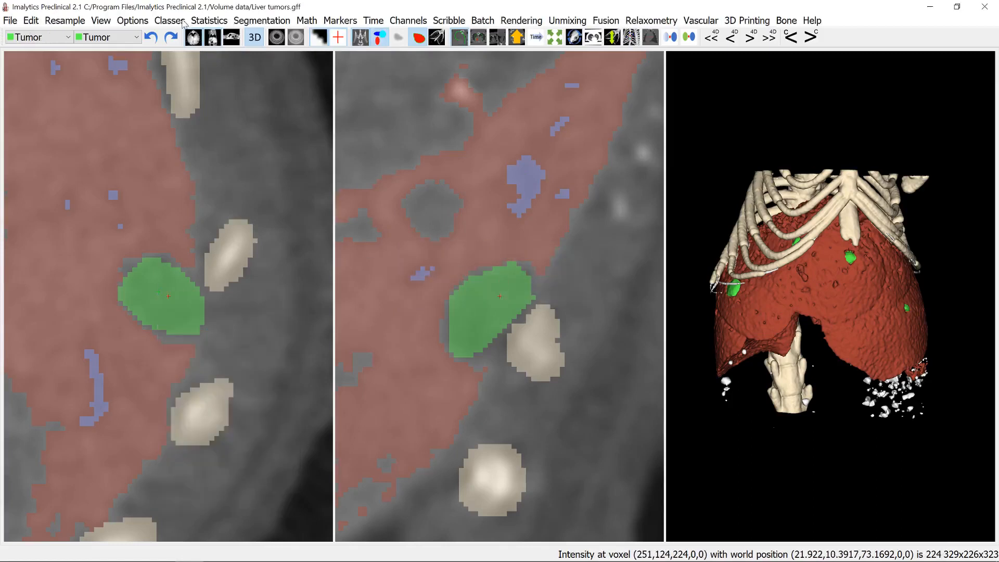
click(208, 21)
click(250, 73)
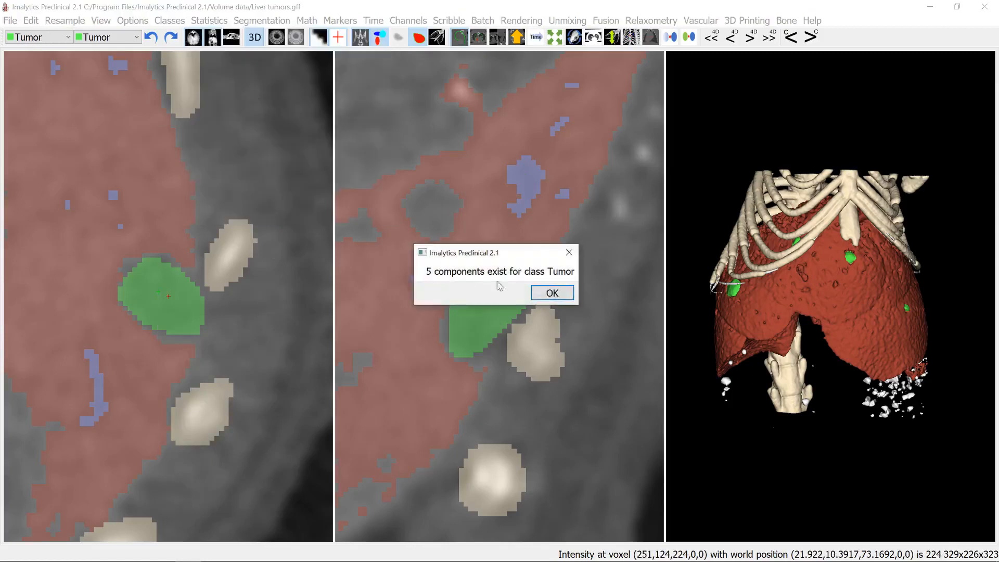
click(552, 292)
drag(896, 314, 876, 287)
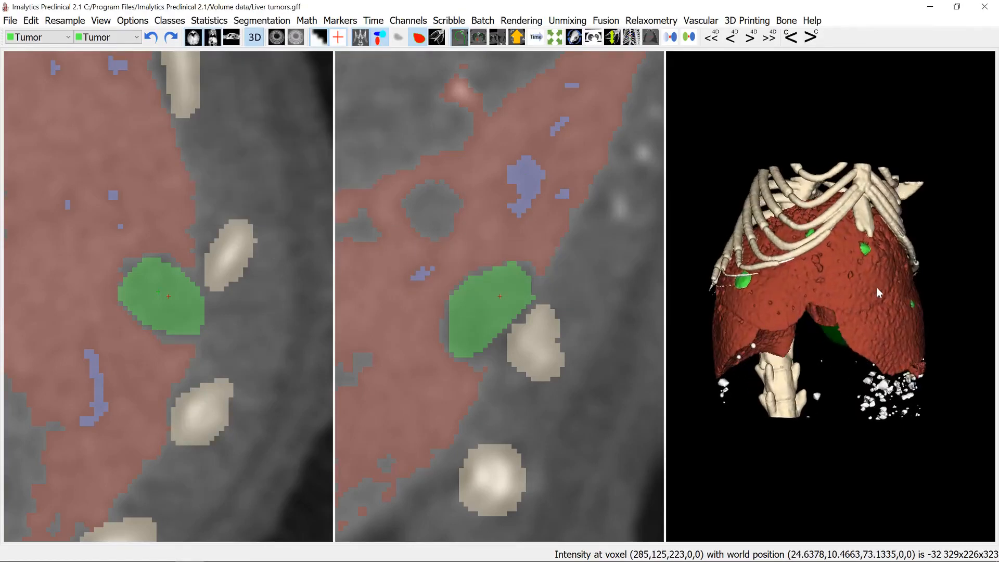